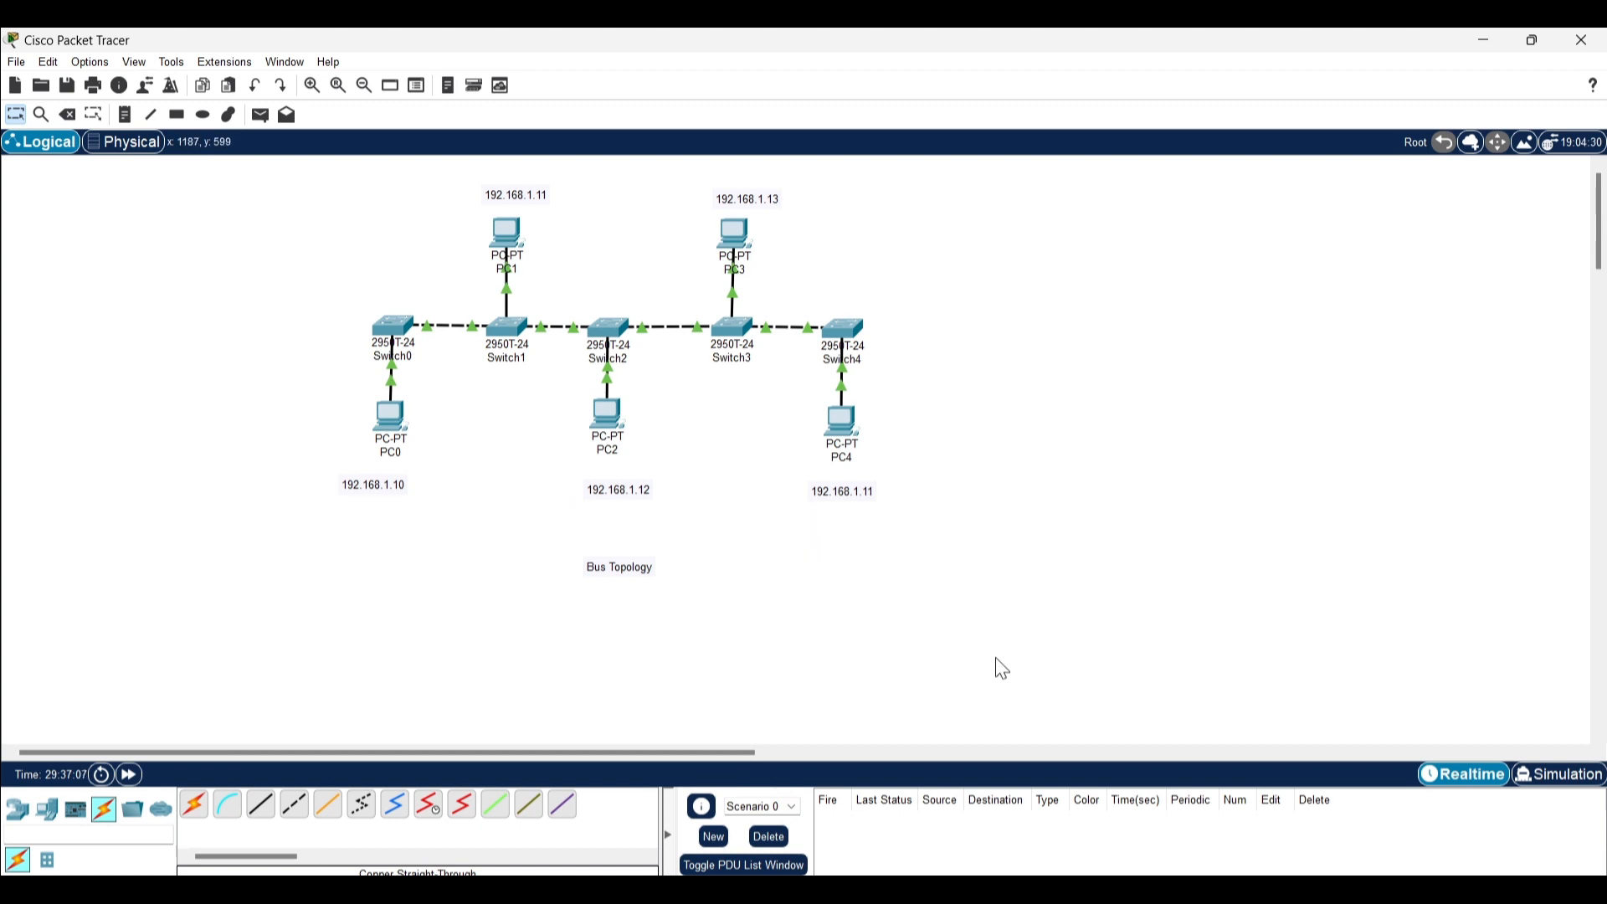
# - Review the bus topology exercise and its host IP address table in Microsoft Whiteboard, and return to Cisco Packet Tracer
pyautogui.click(971, 889)
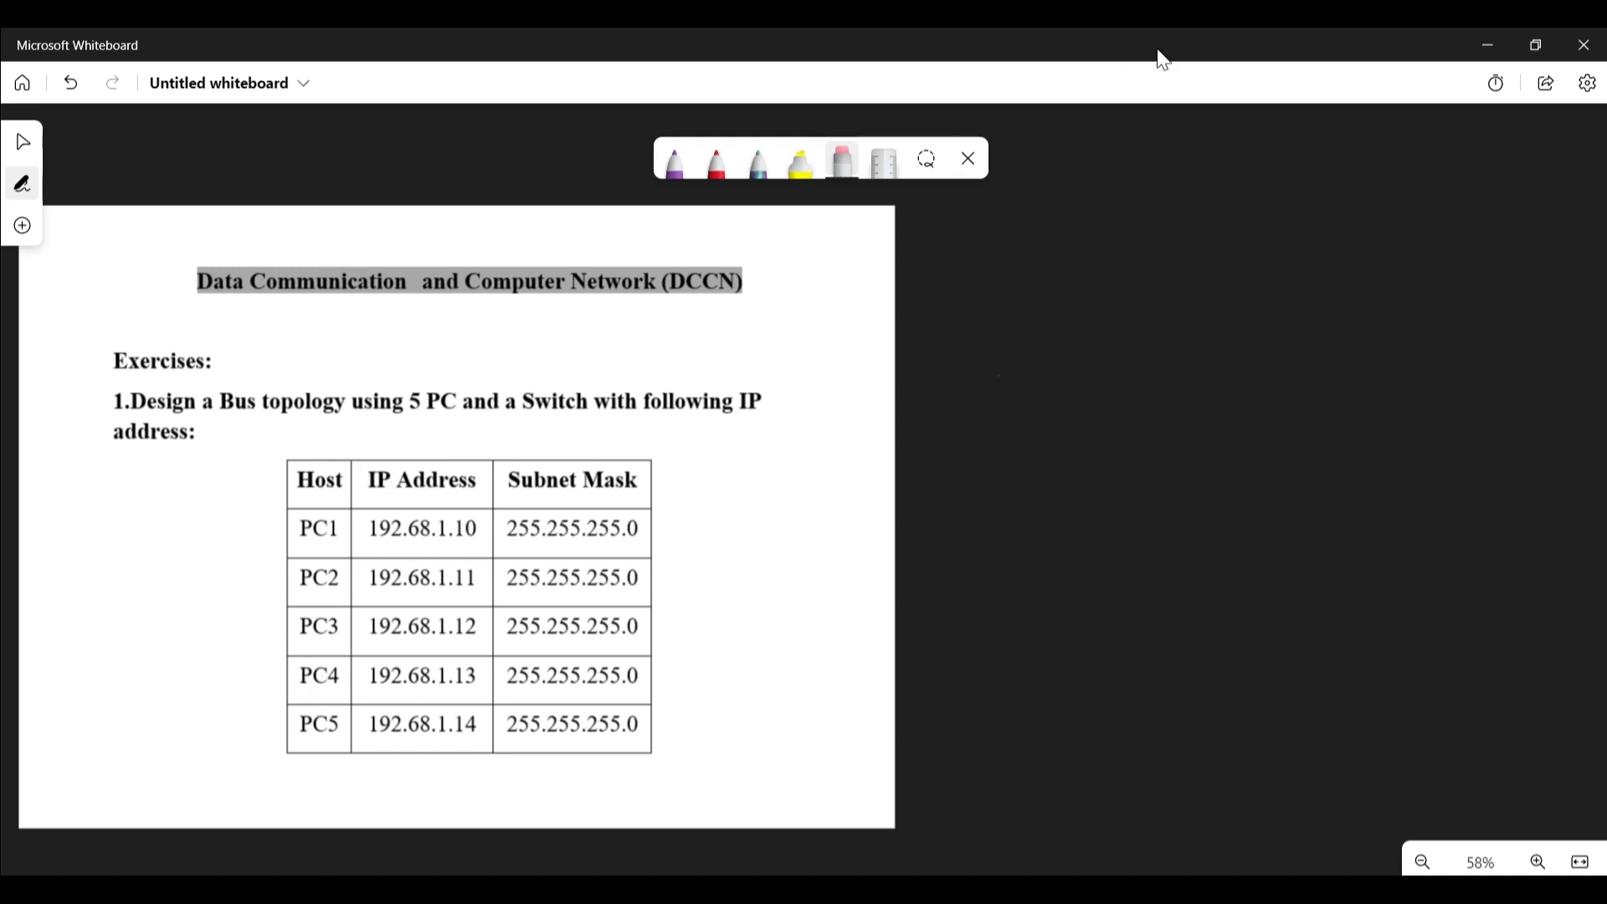
pyautogui.click(1487, 44)
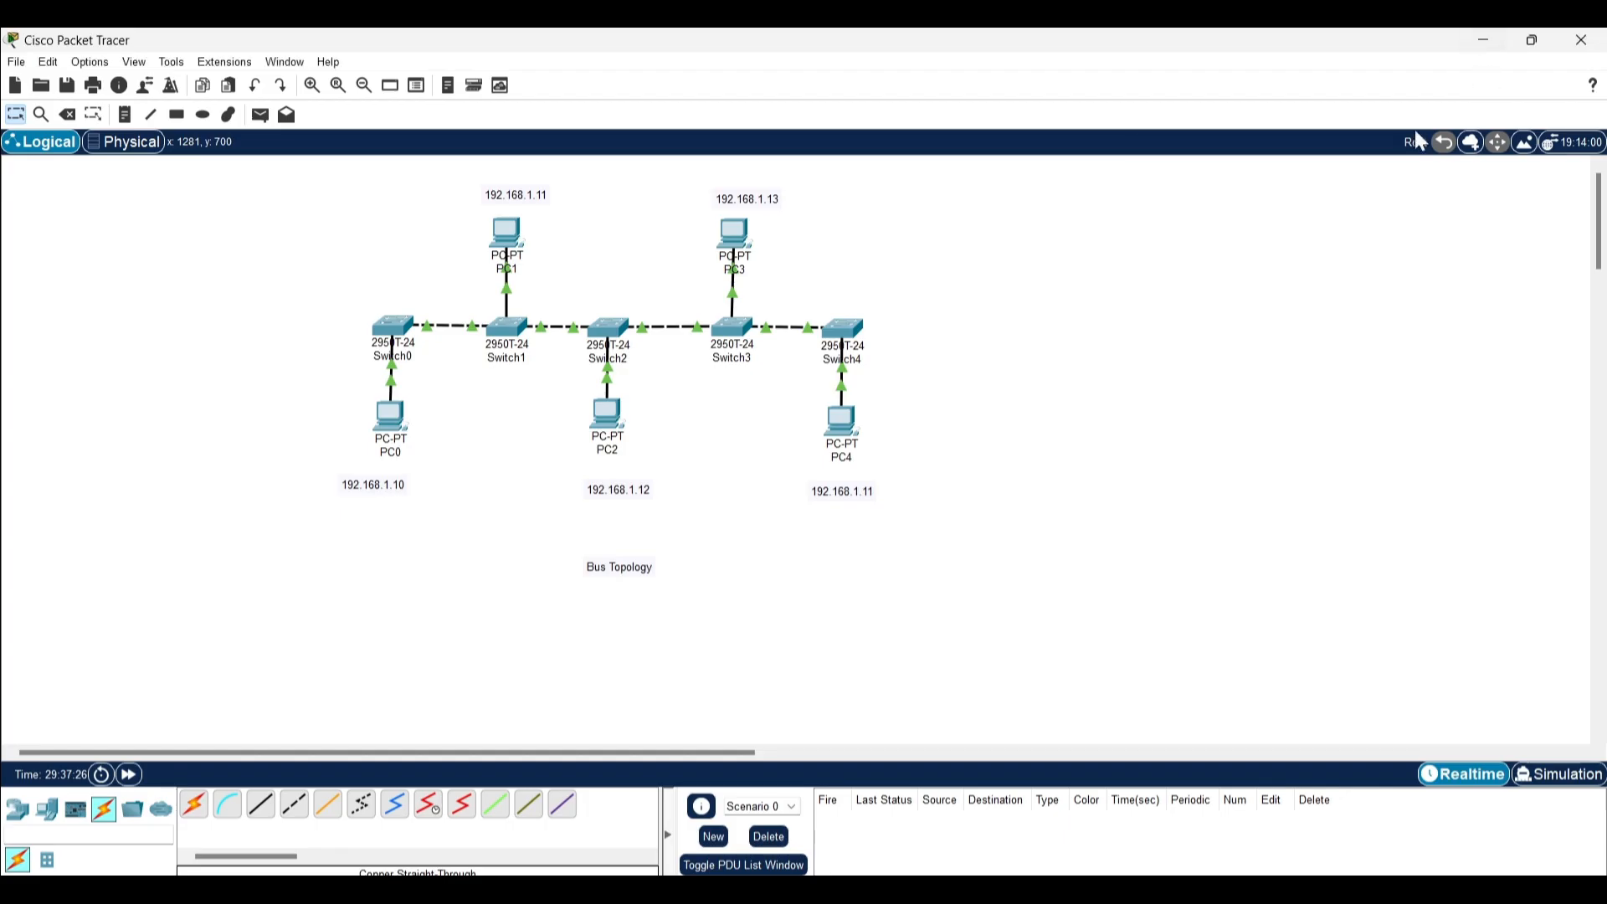
# - Start a new blank network, saving the current one under the file name "bus"
pyautogui.click(16, 62)
pyautogui.moveTo(46, 66)
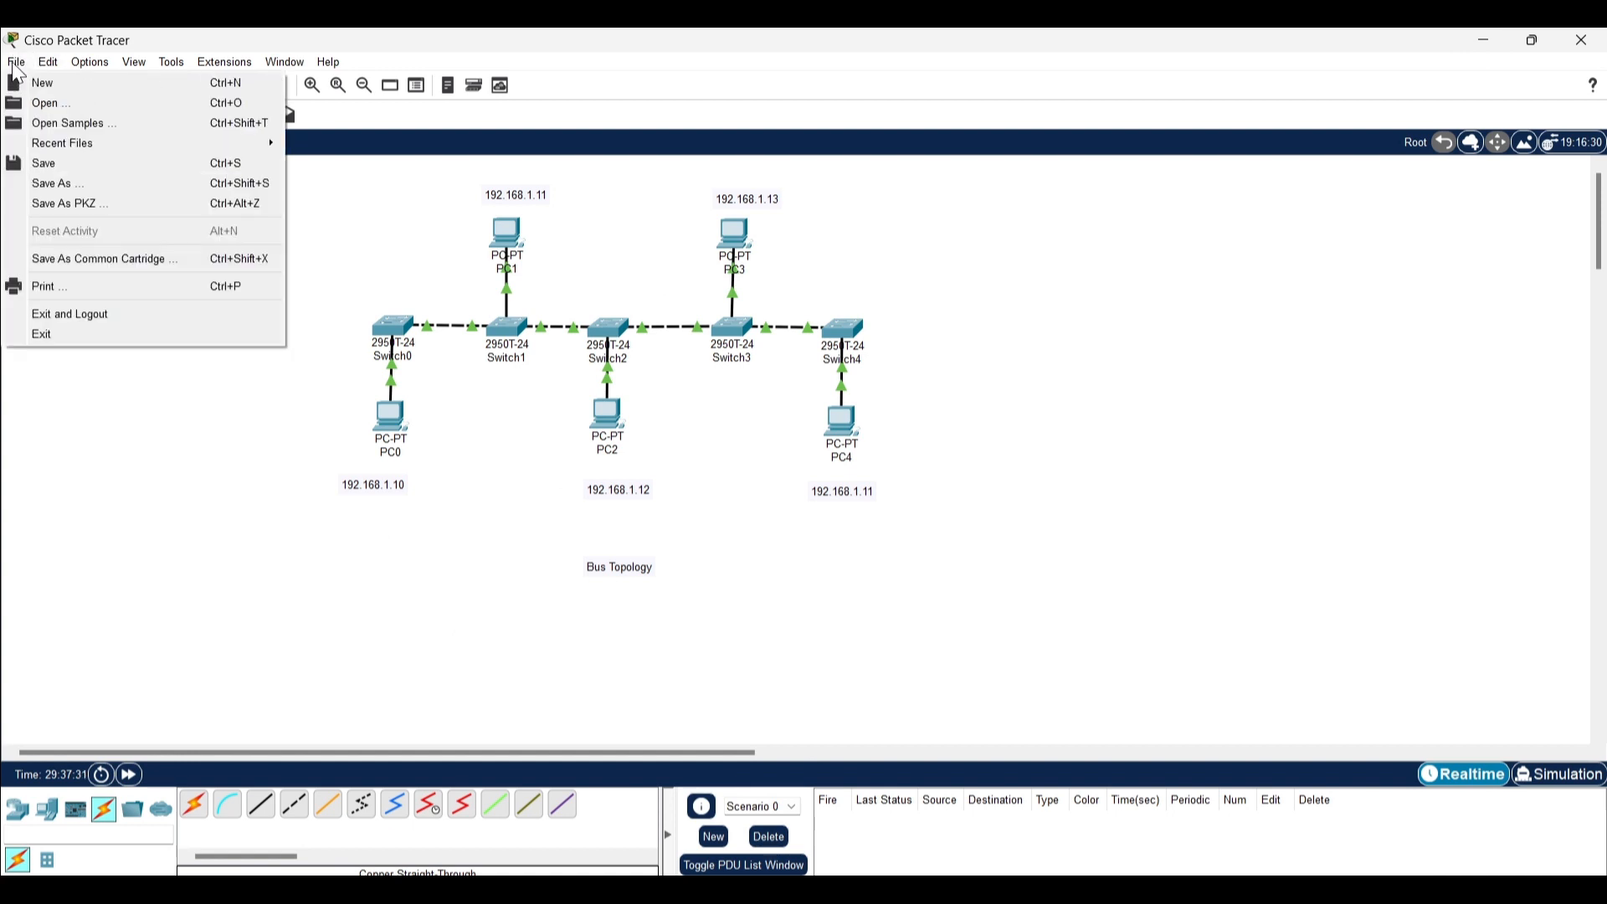
pyautogui.click(17, 85)
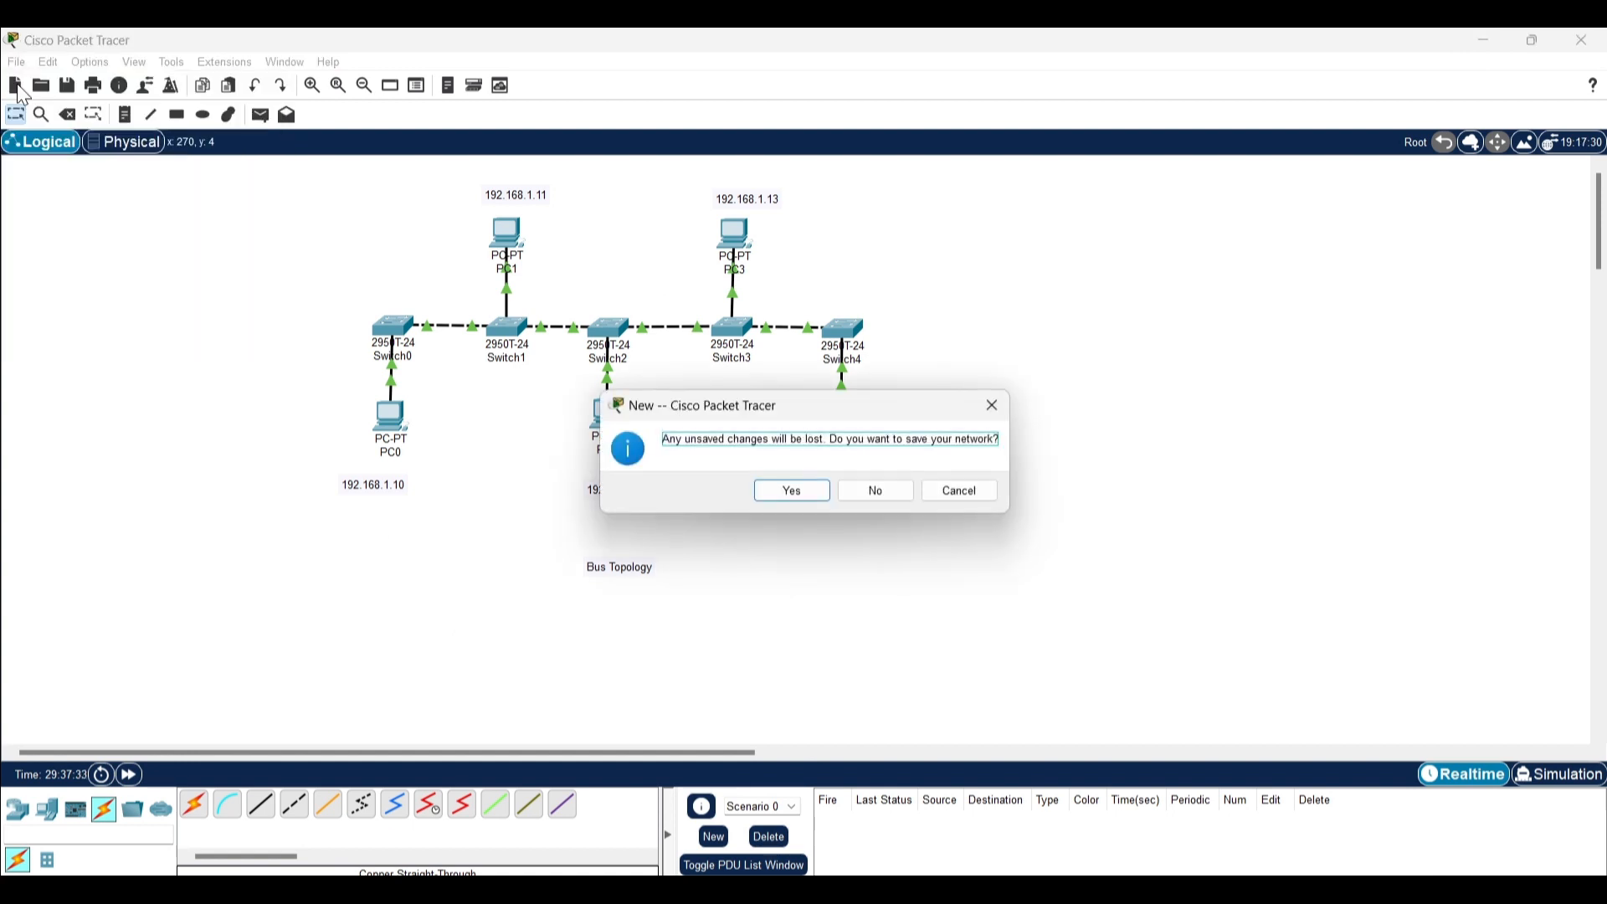
pyautogui.click(800, 489)
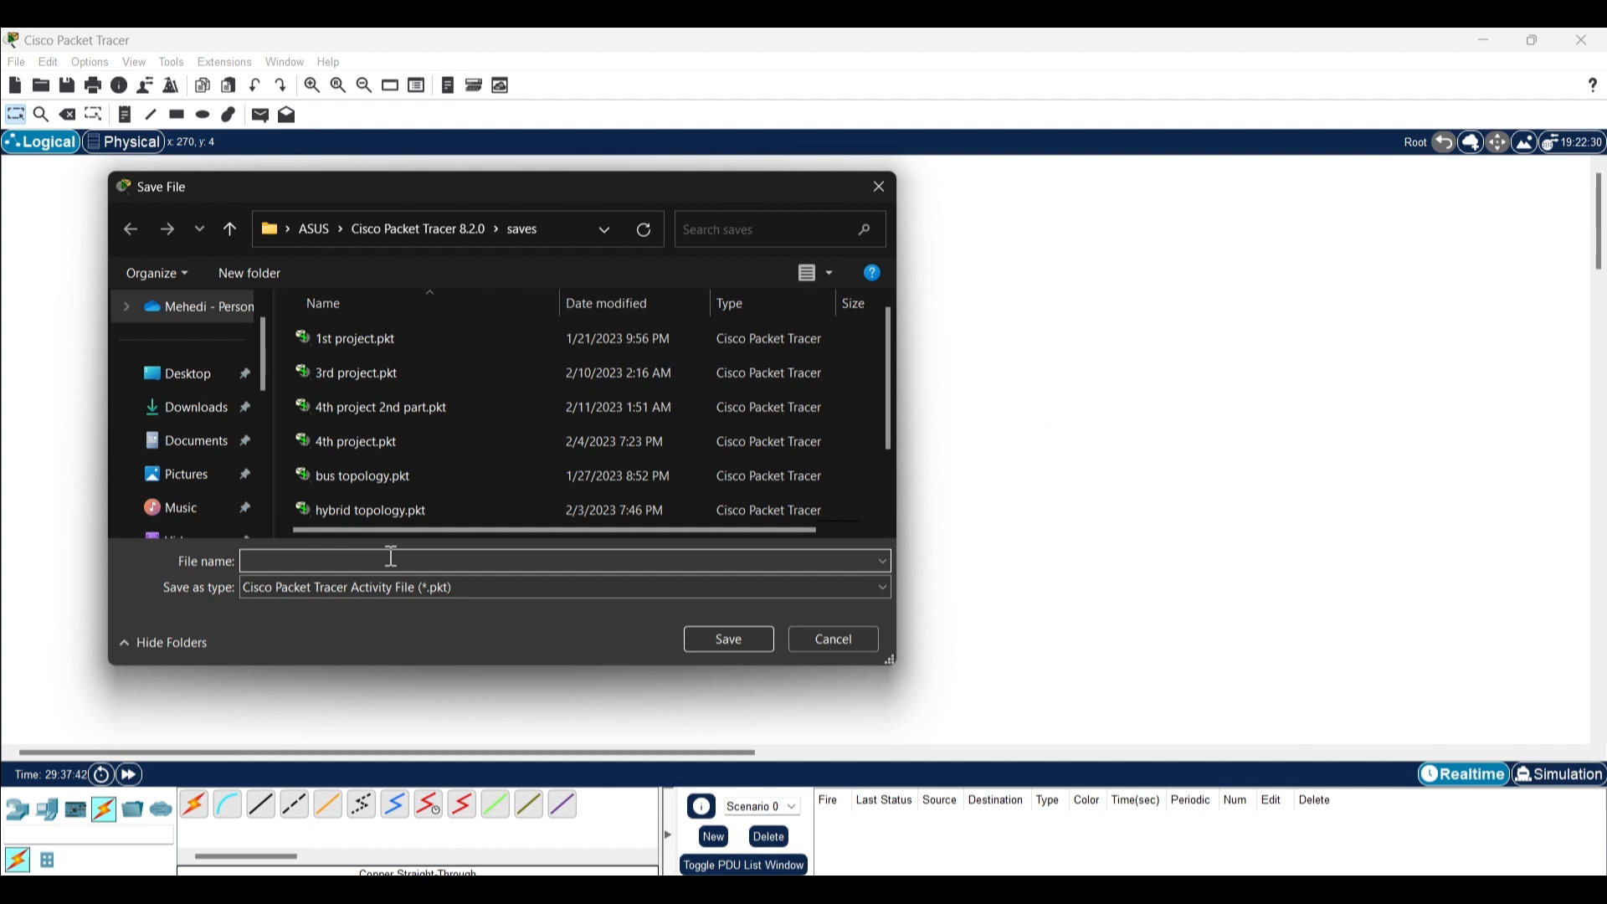
pyautogui.write('bus')
pyautogui.press('Return')
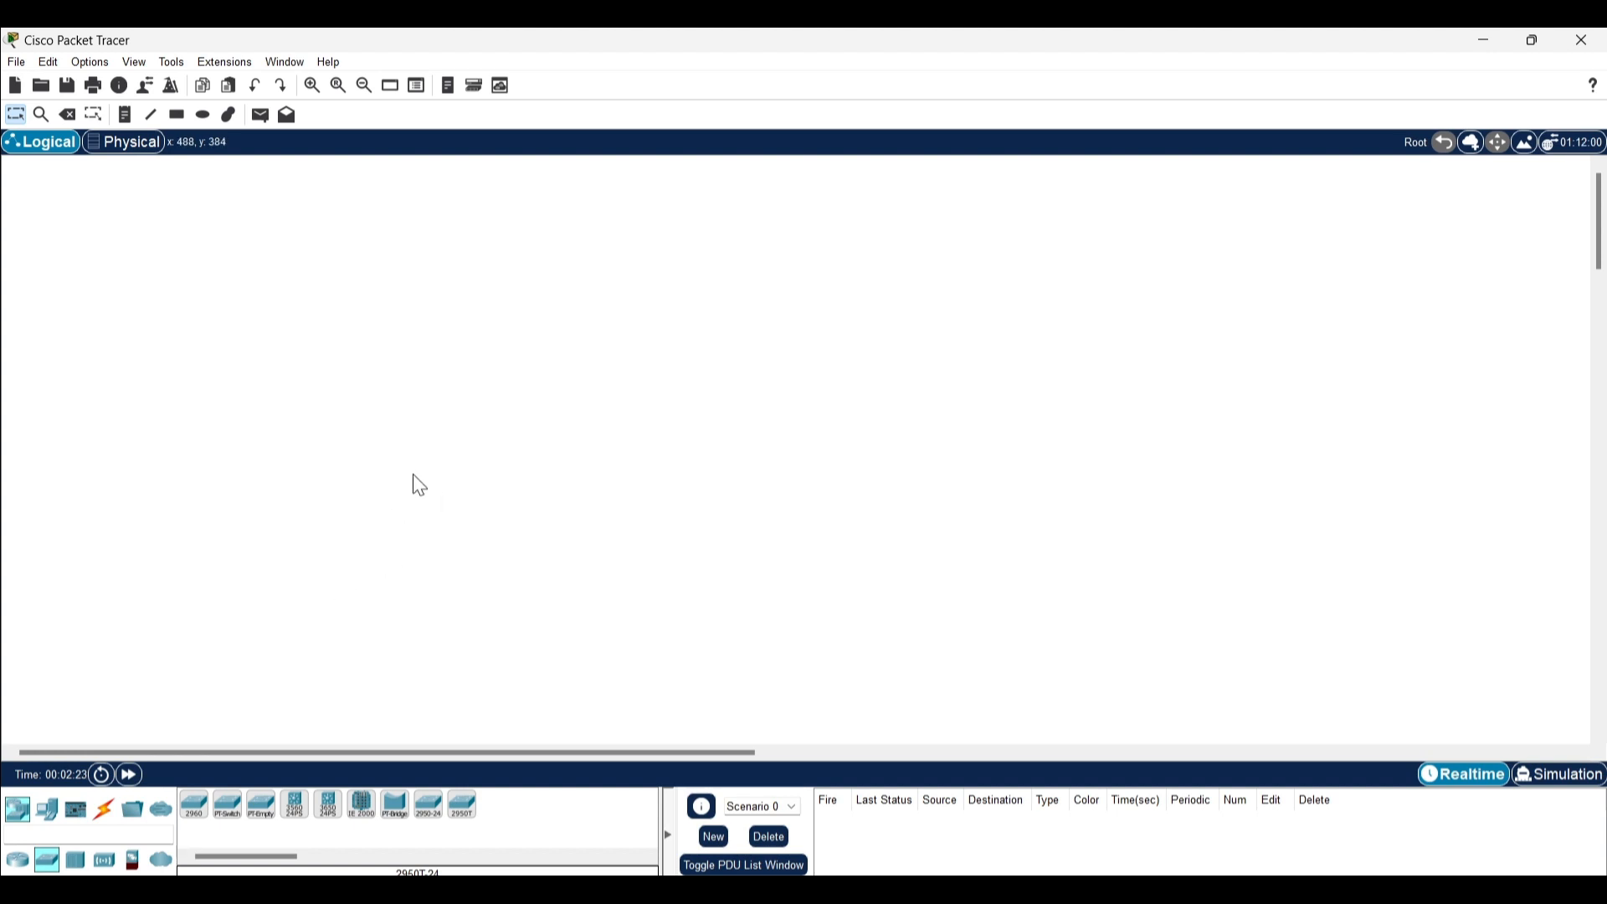
# - Place five PC end devices (PC0 to PC4) side by side across the middle of the workspace
pyautogui.click(47, 816)
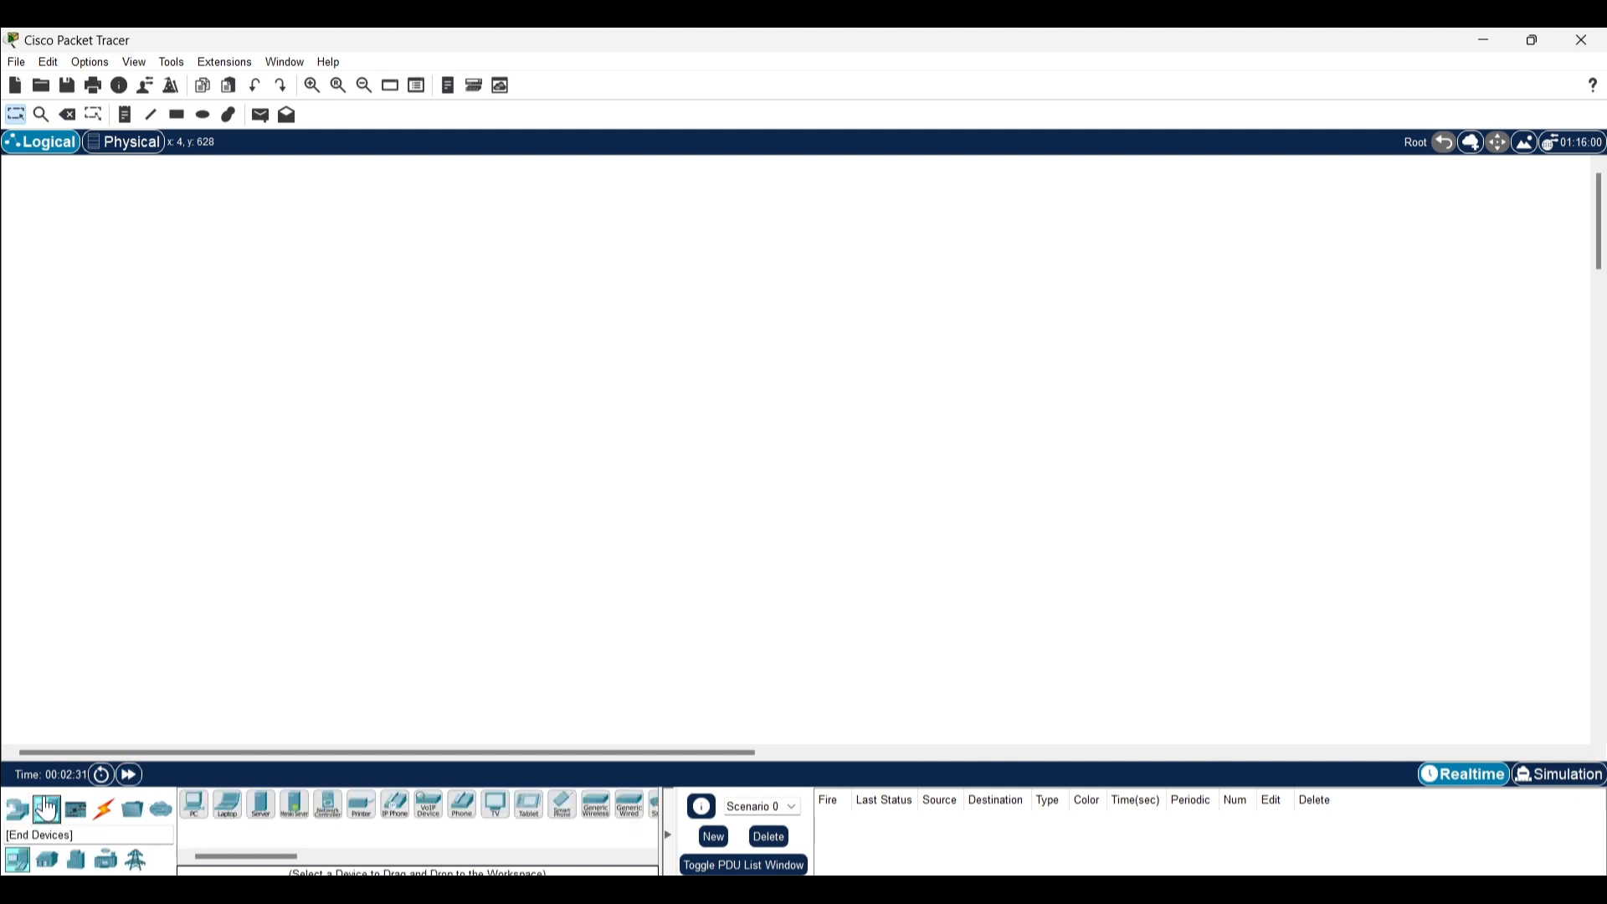
pyautogui.click(197, 808)
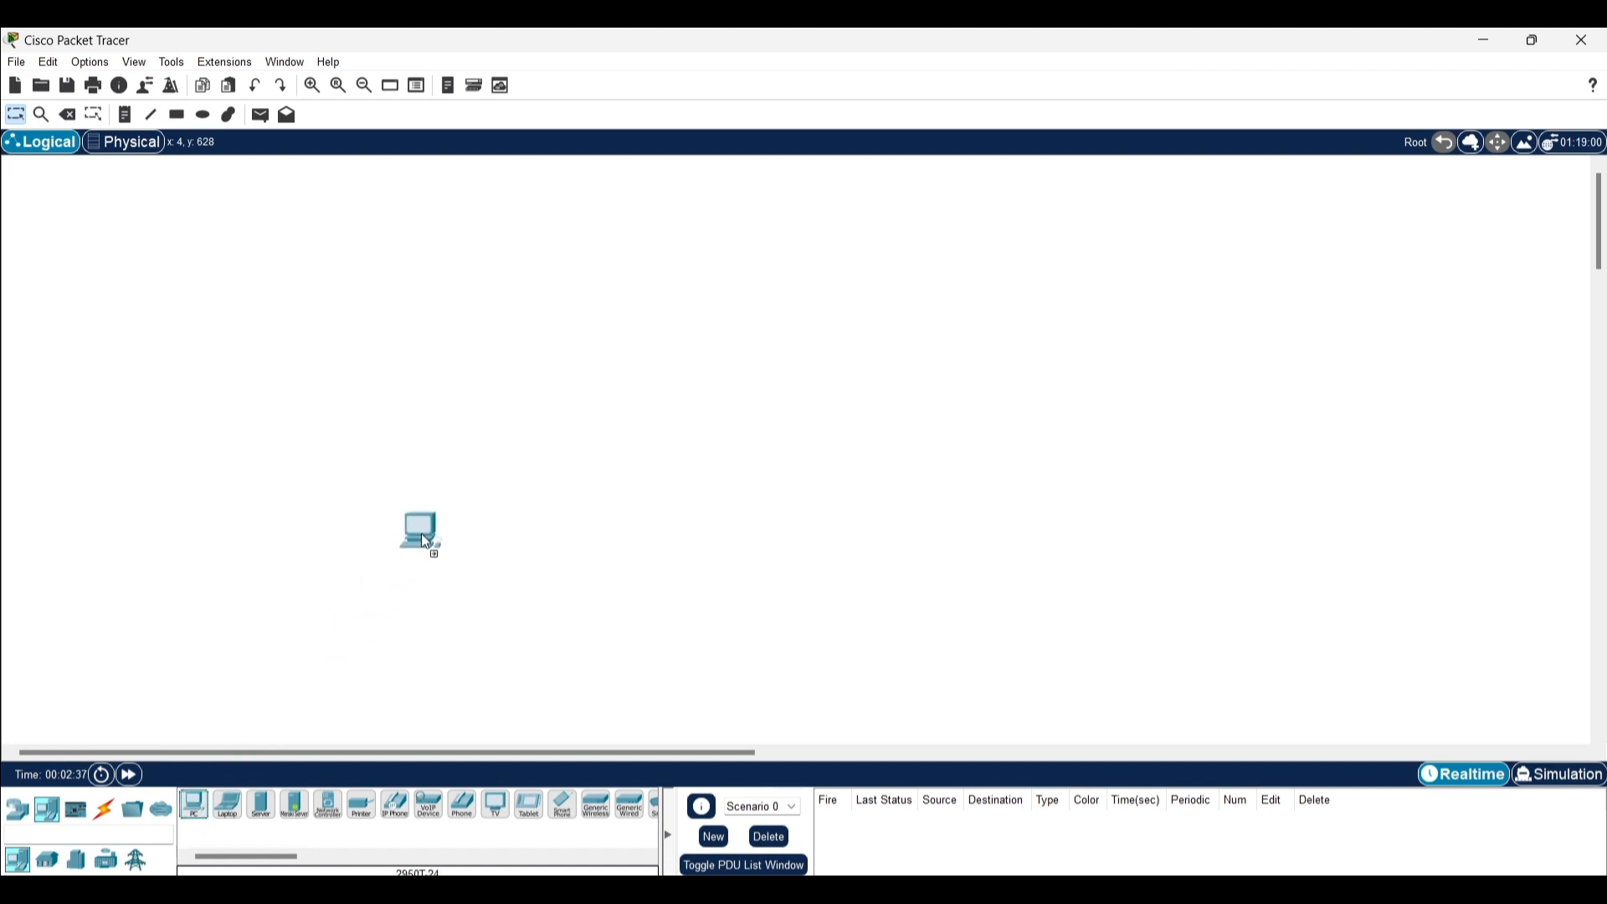
pyautogui.click(487, 392)
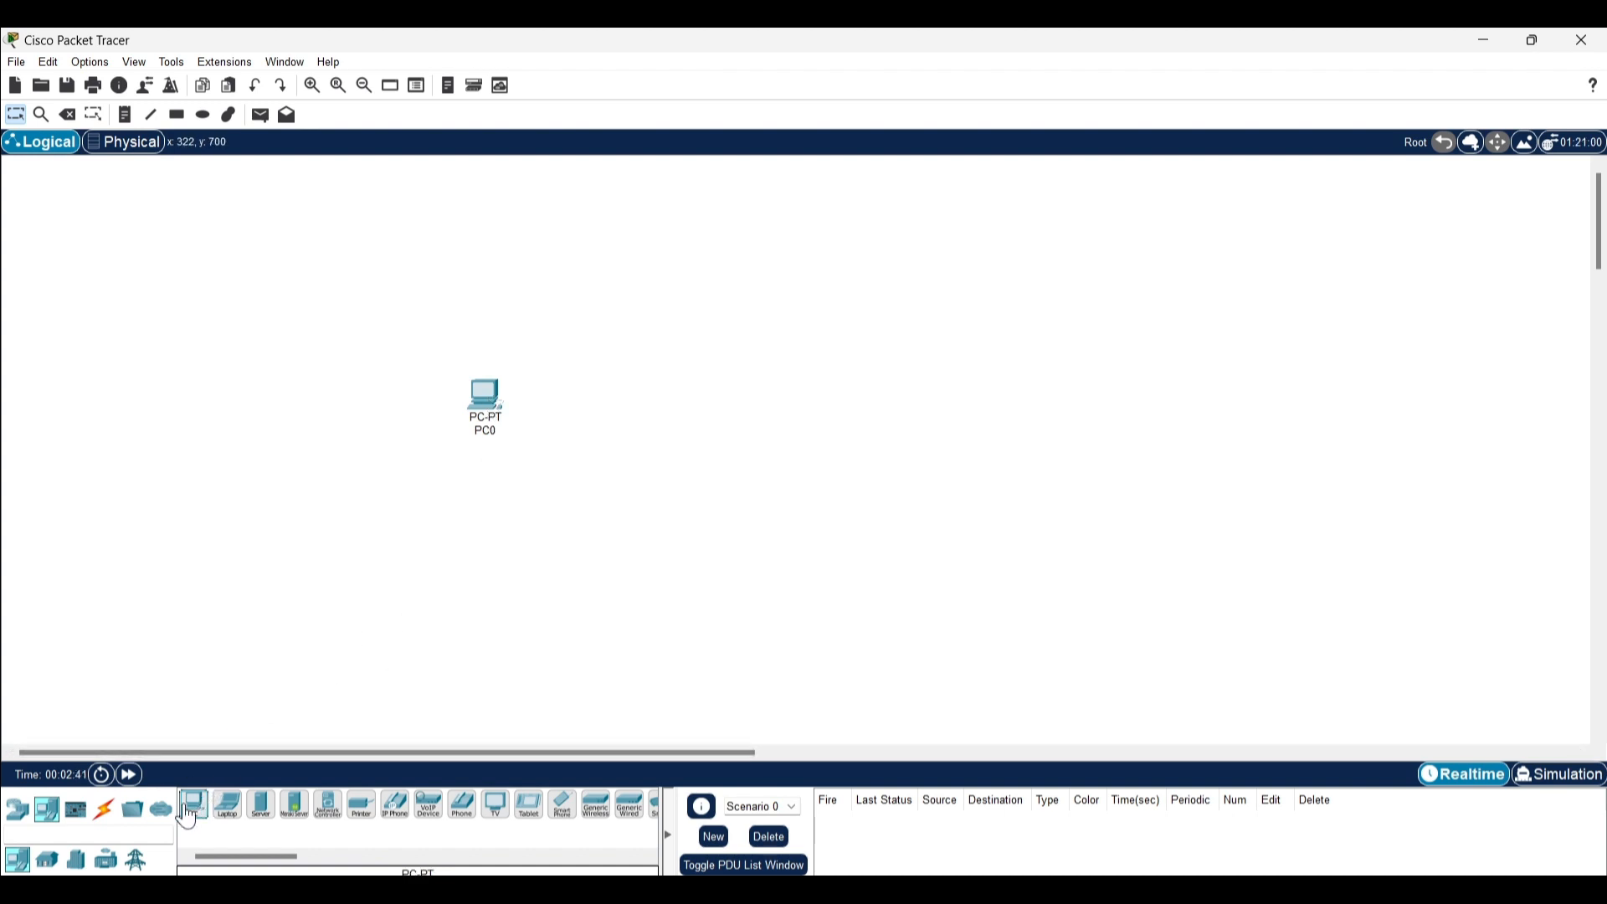
pyautogui.moveTo(194, 805); pyautogui.dragTo(628, 450)
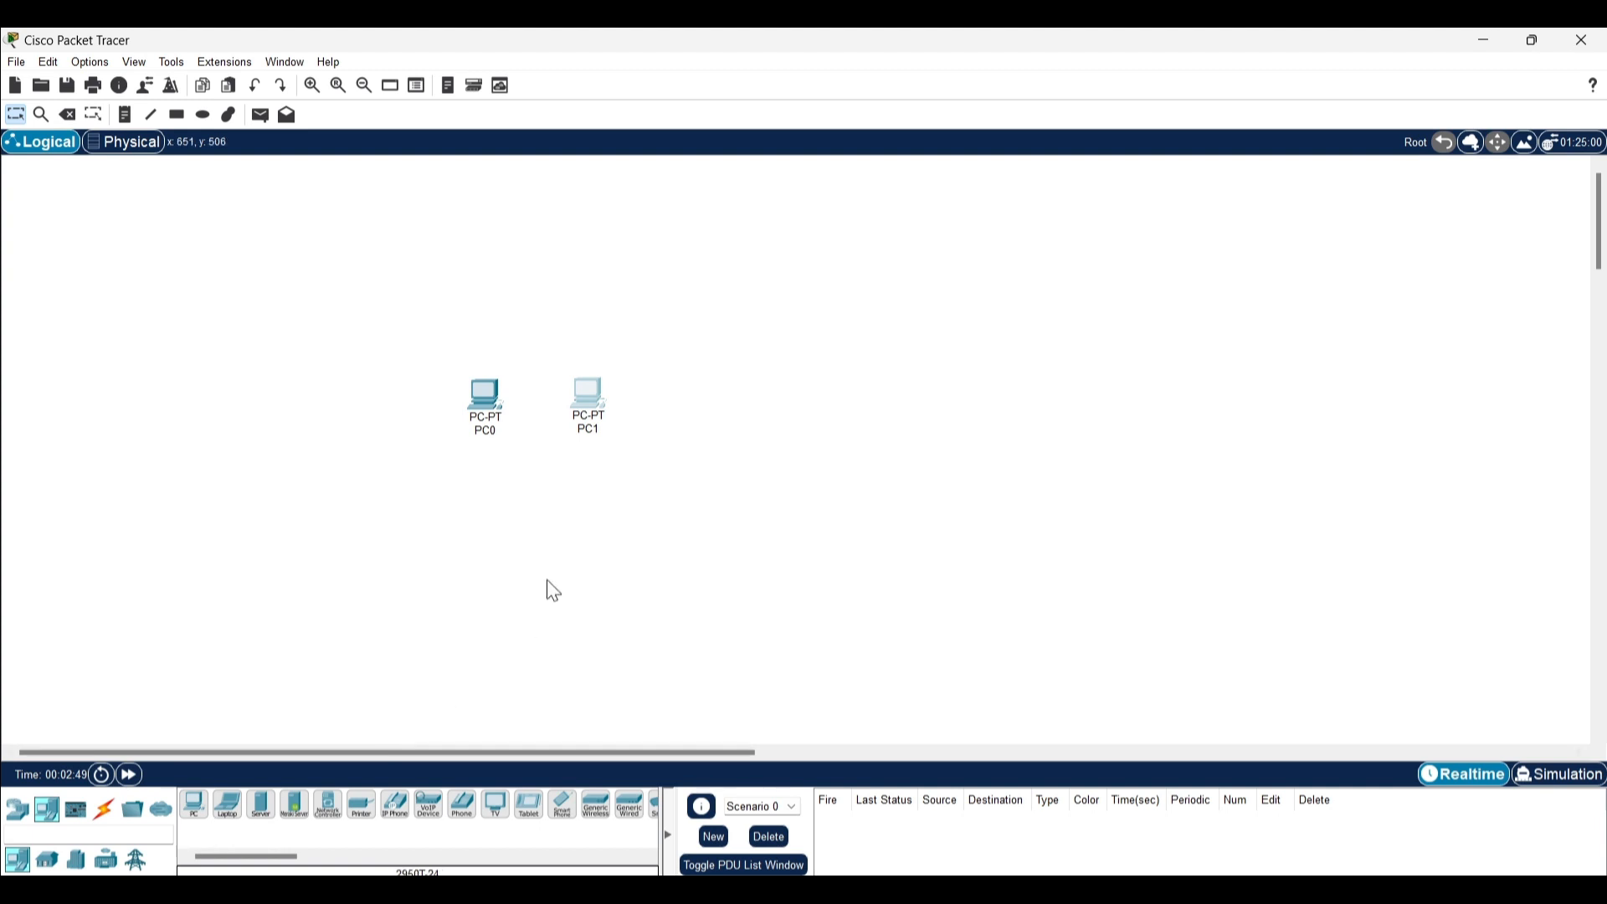
pyautogui.click(197, 814)
pyautogui.click(685, 407)
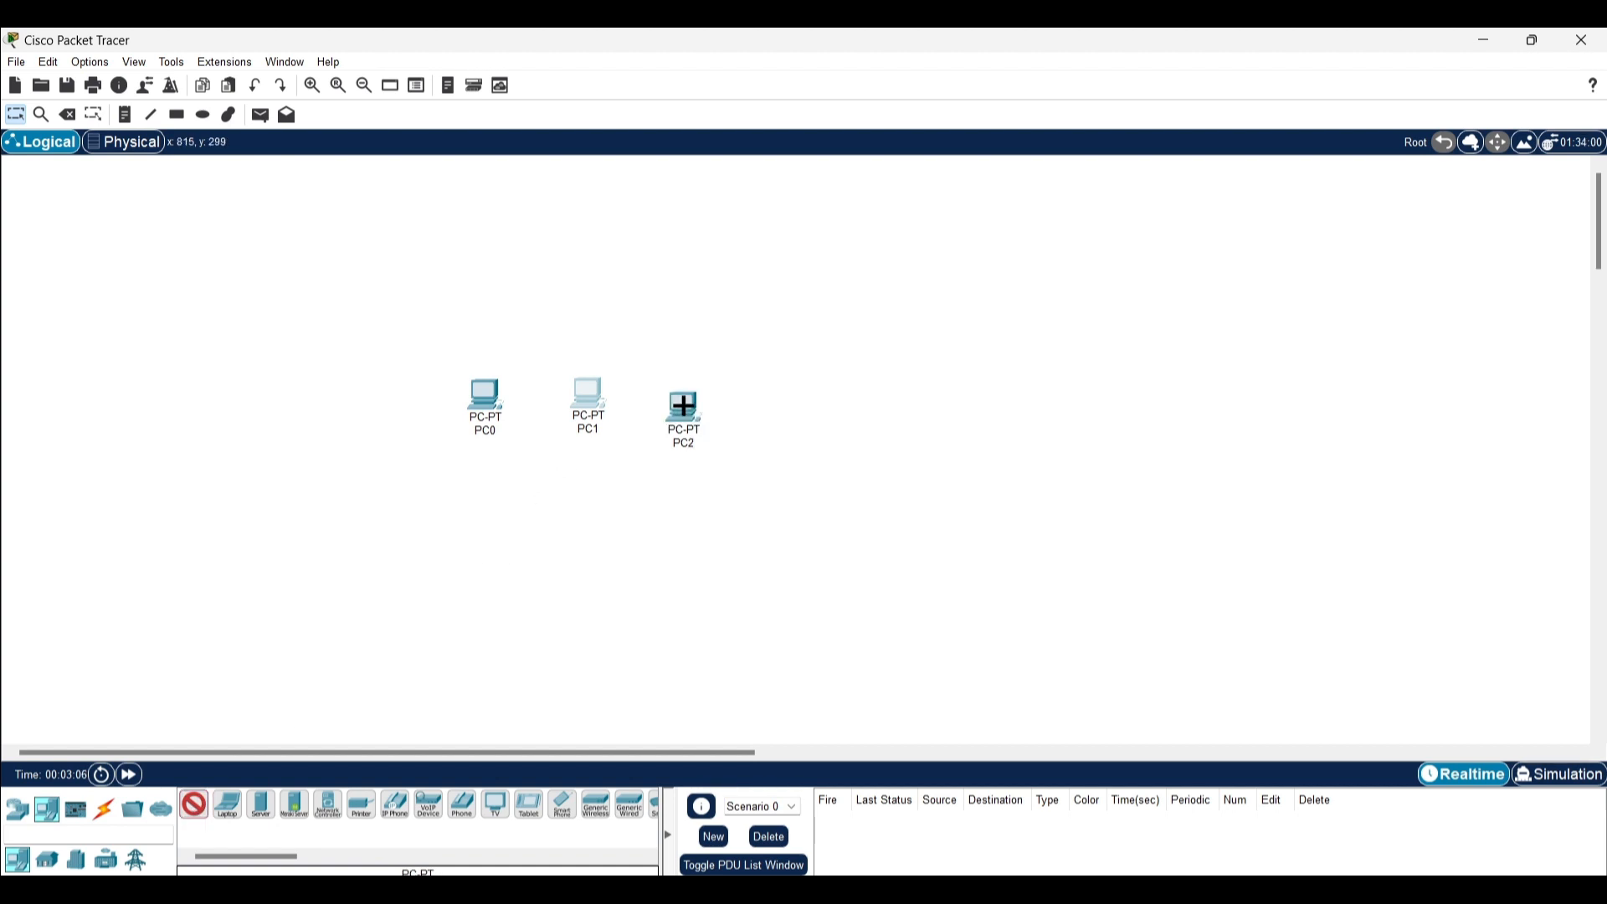
pyautogui.click(791, 413)
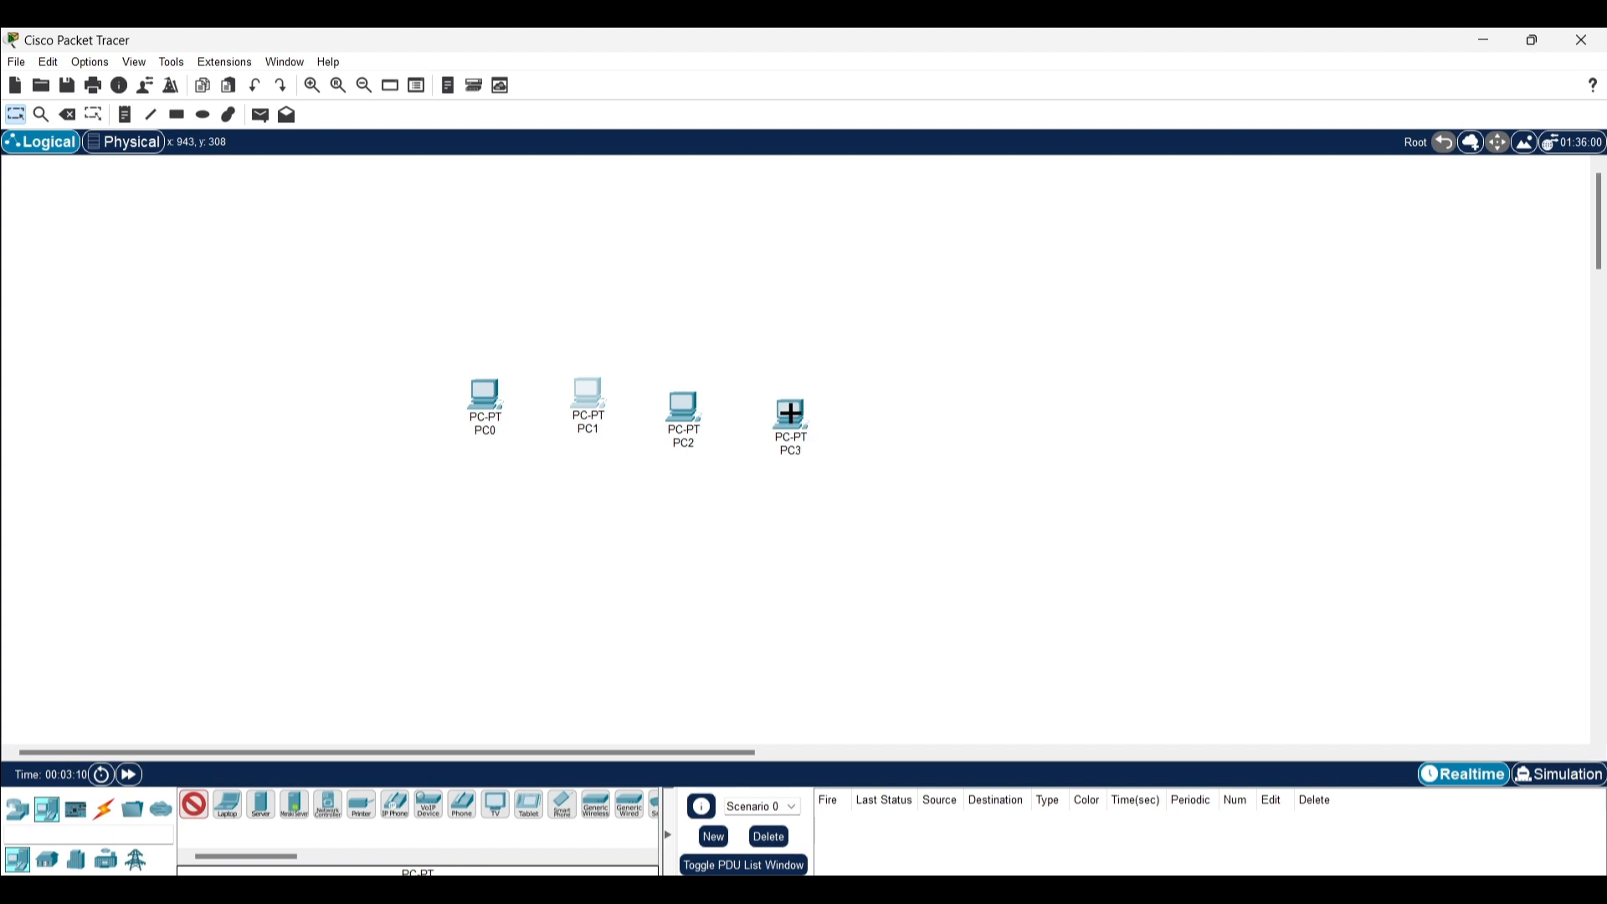
pyautogui.click(872, 416)
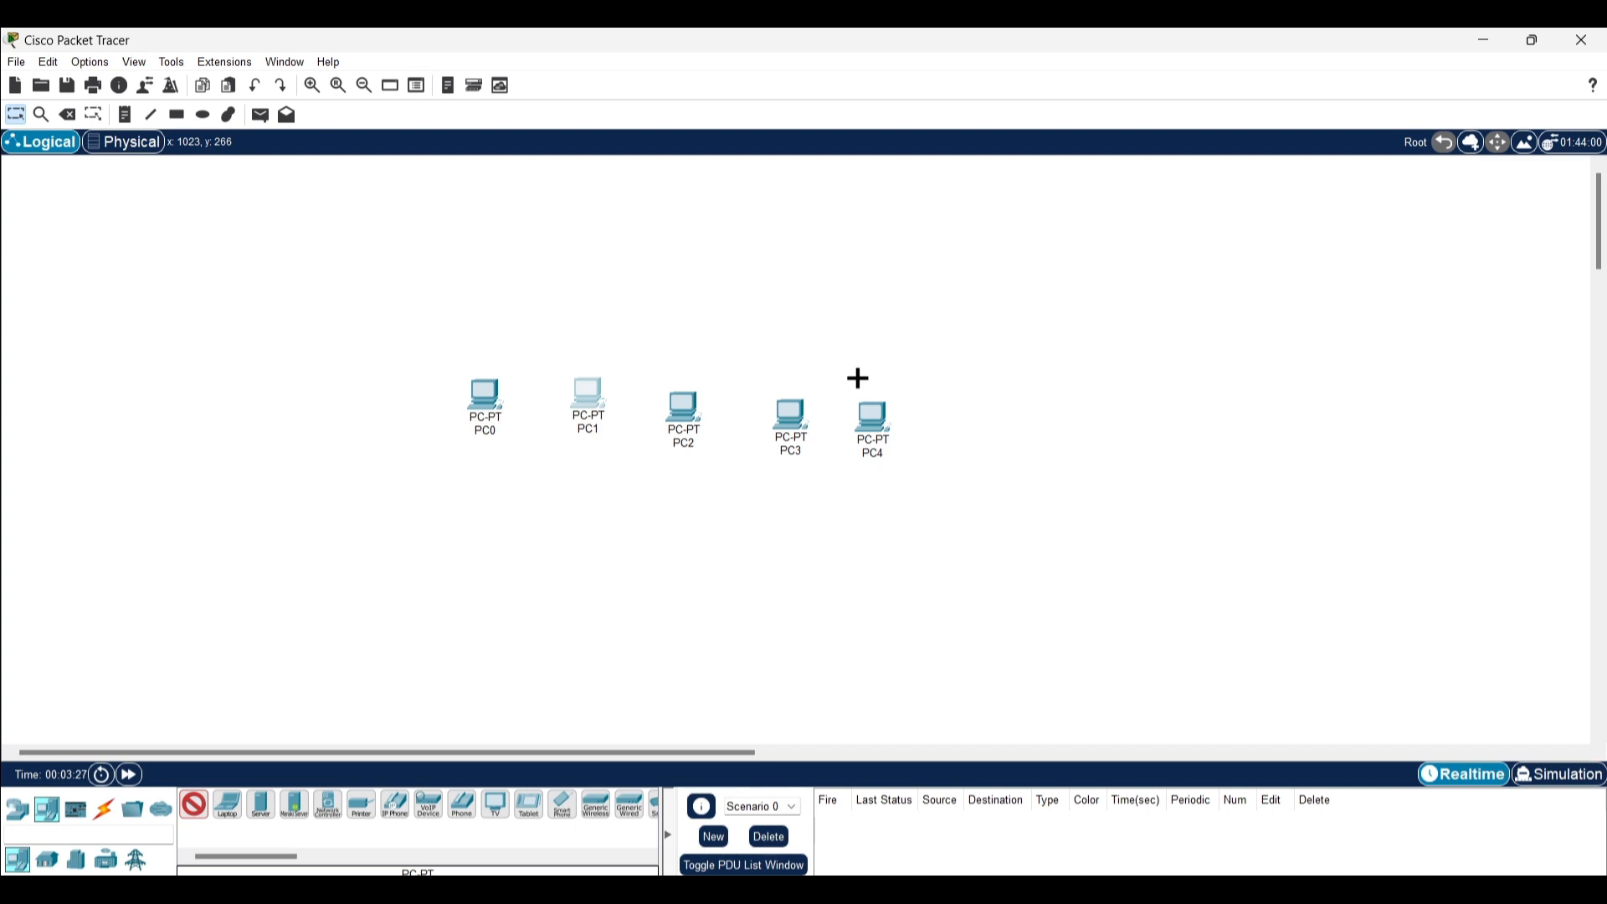
pyautogui.press('Escape')
# - Space the five PCs more evenly along one horizontal row
pyautogui.moveTo(588, 400)
pyautogui.mouseDown()
pyautogui.moveTo(588, 422)
pyautogui.moveTo(599, 409)
pyautogui.mouseUp()
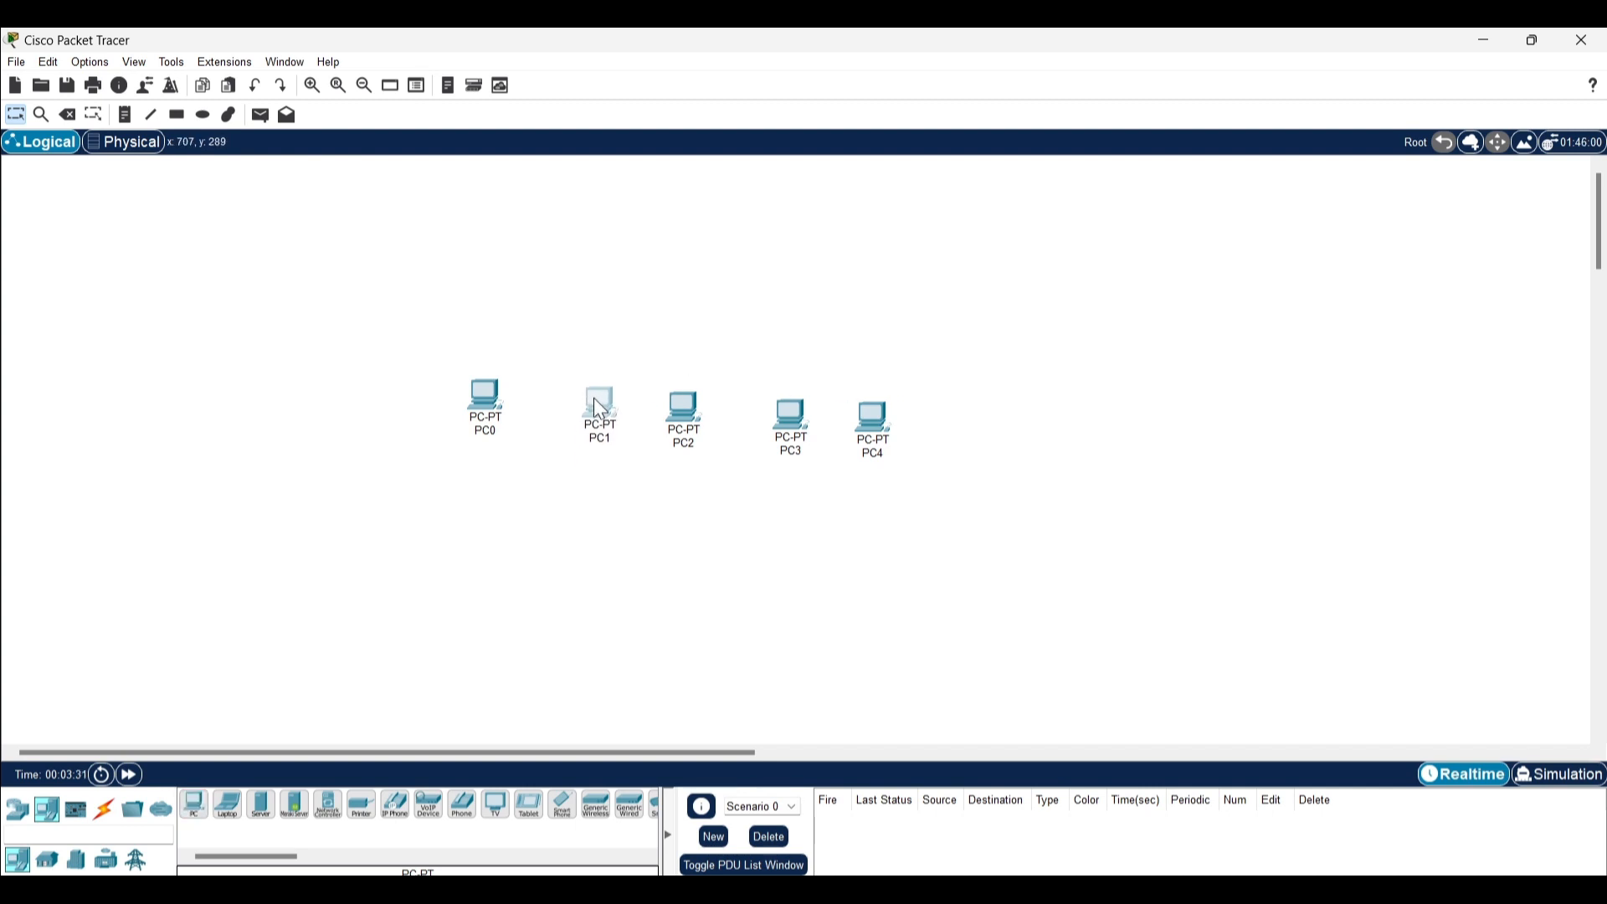
pyautogui.moveTo(791, 416); pyautogui.dragTo(915, 393)
pyautogui.moveTo(695, 404); pyautogui.dragTo(602, 387)
pyautogui.moveTo(485, 396); pyautogui.dragTo(482, 384)
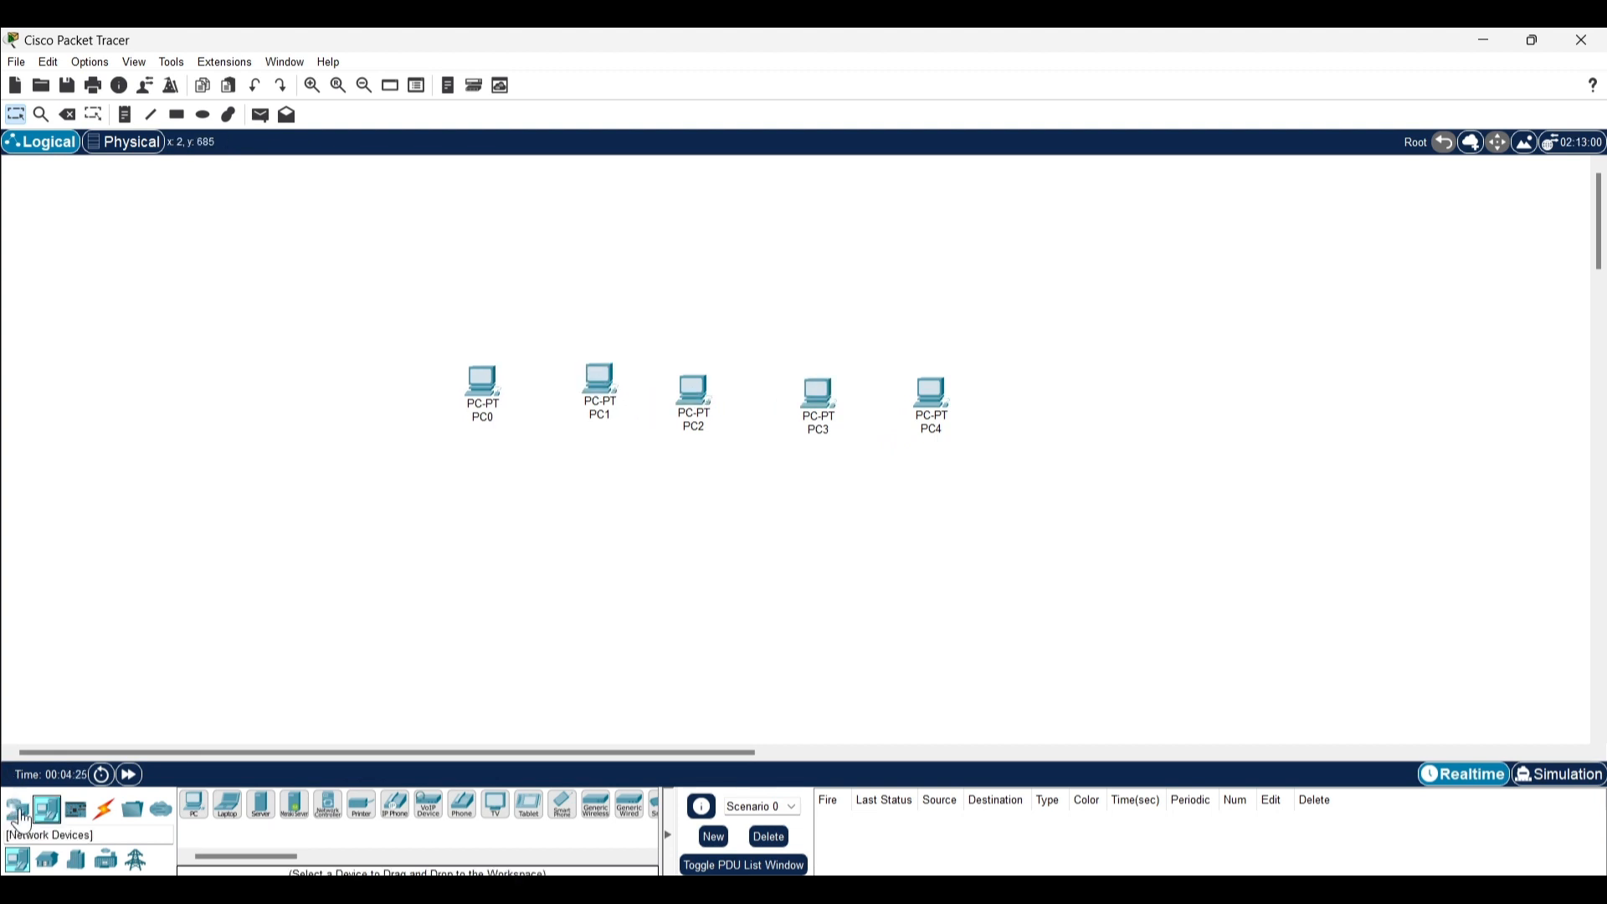
# - Place five 2950T-24 switches in a row above the PCs, one over each PC
pyautogui.click(16, 812)
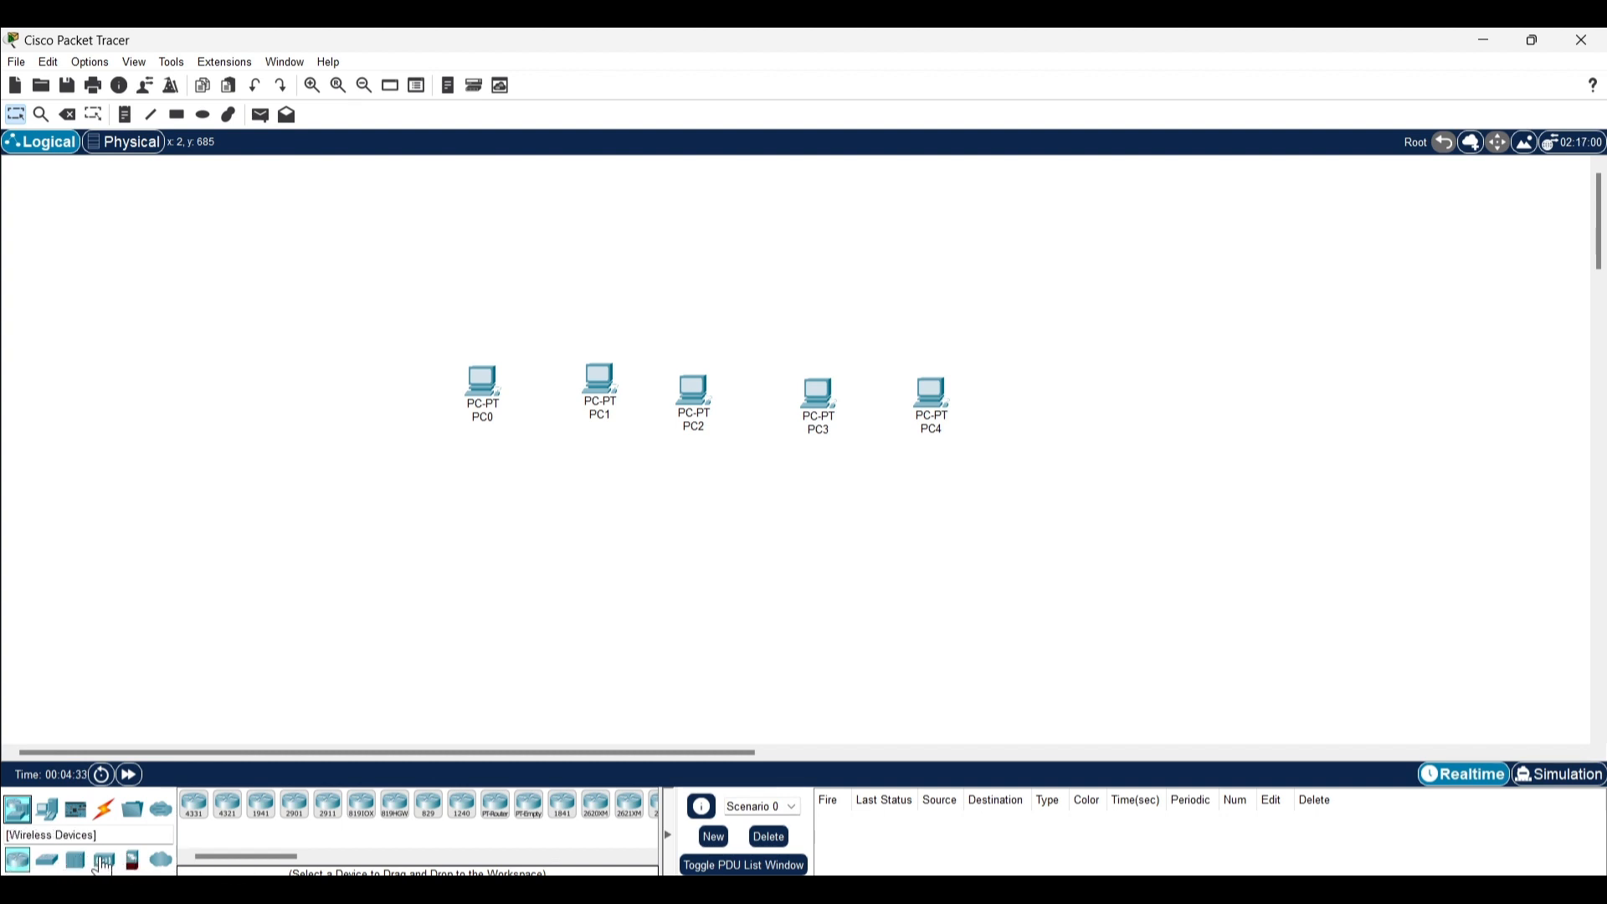
pyautogui.click(47, 862)
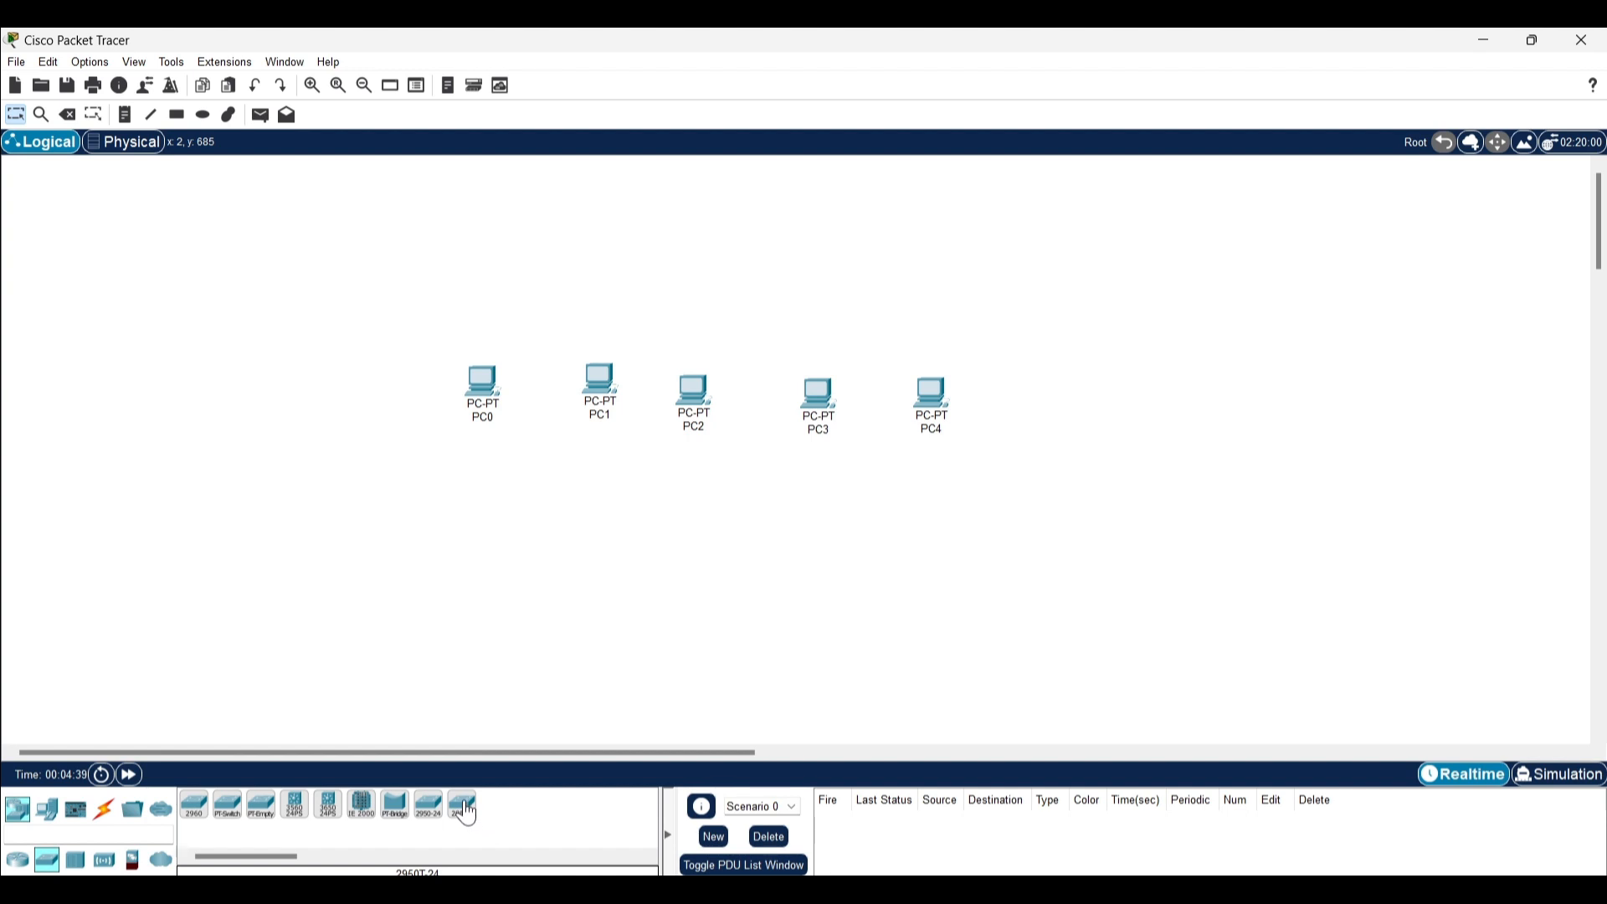
pyautogui.moveTo(467, 812); pyautogui.dragTo(502, 298)
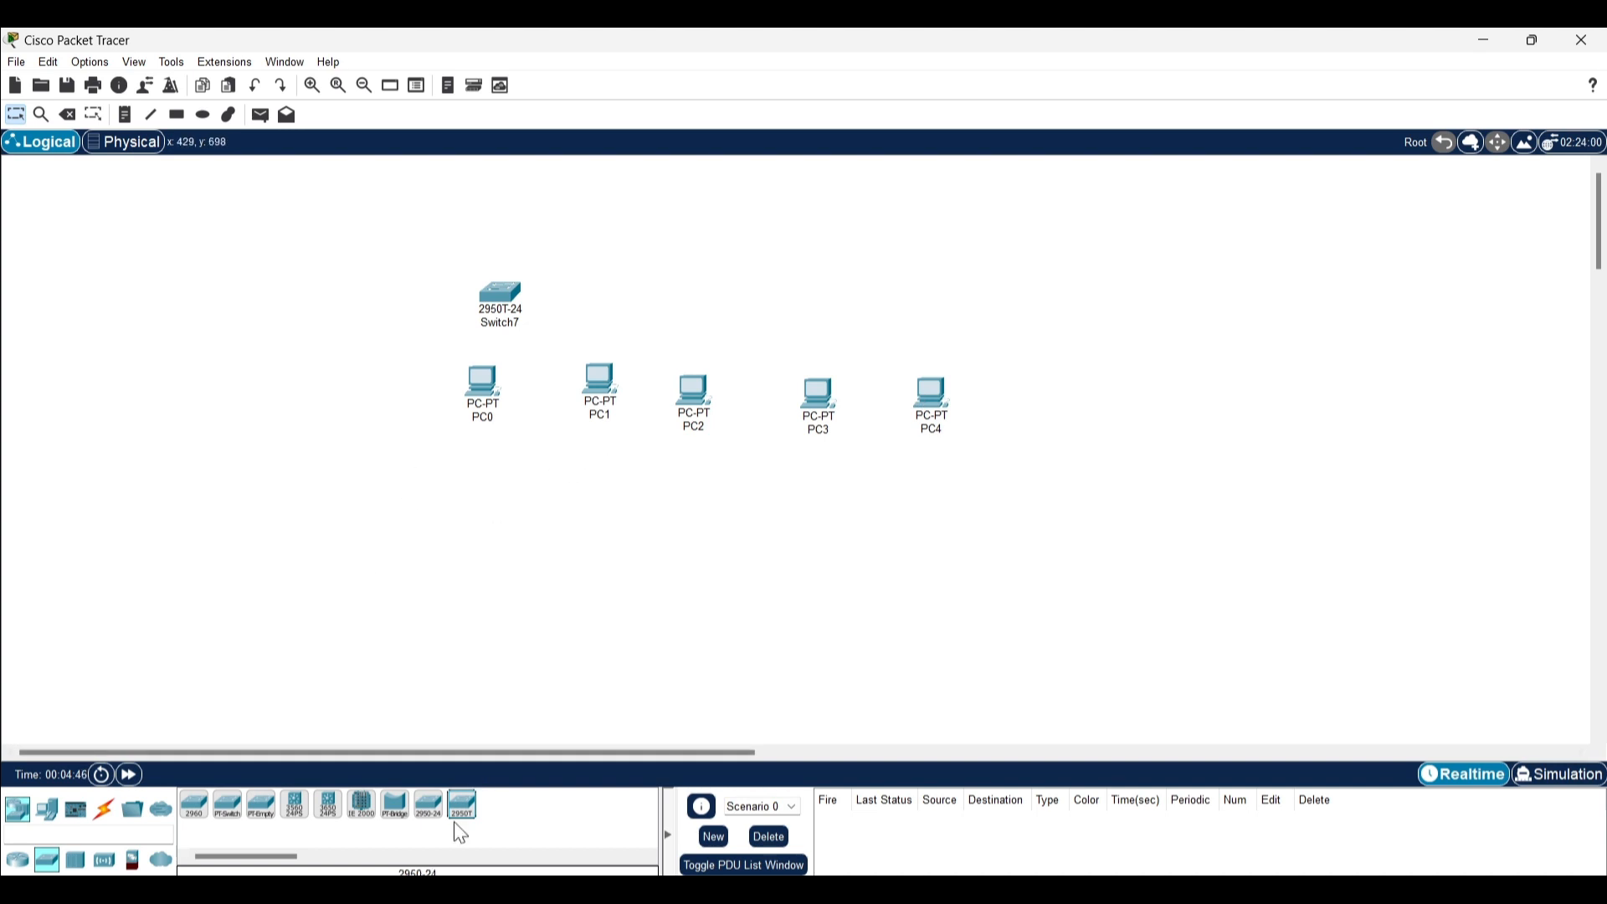
pyautogui.moveTo(461, 816); pyautogui.dragTo(639, 300)
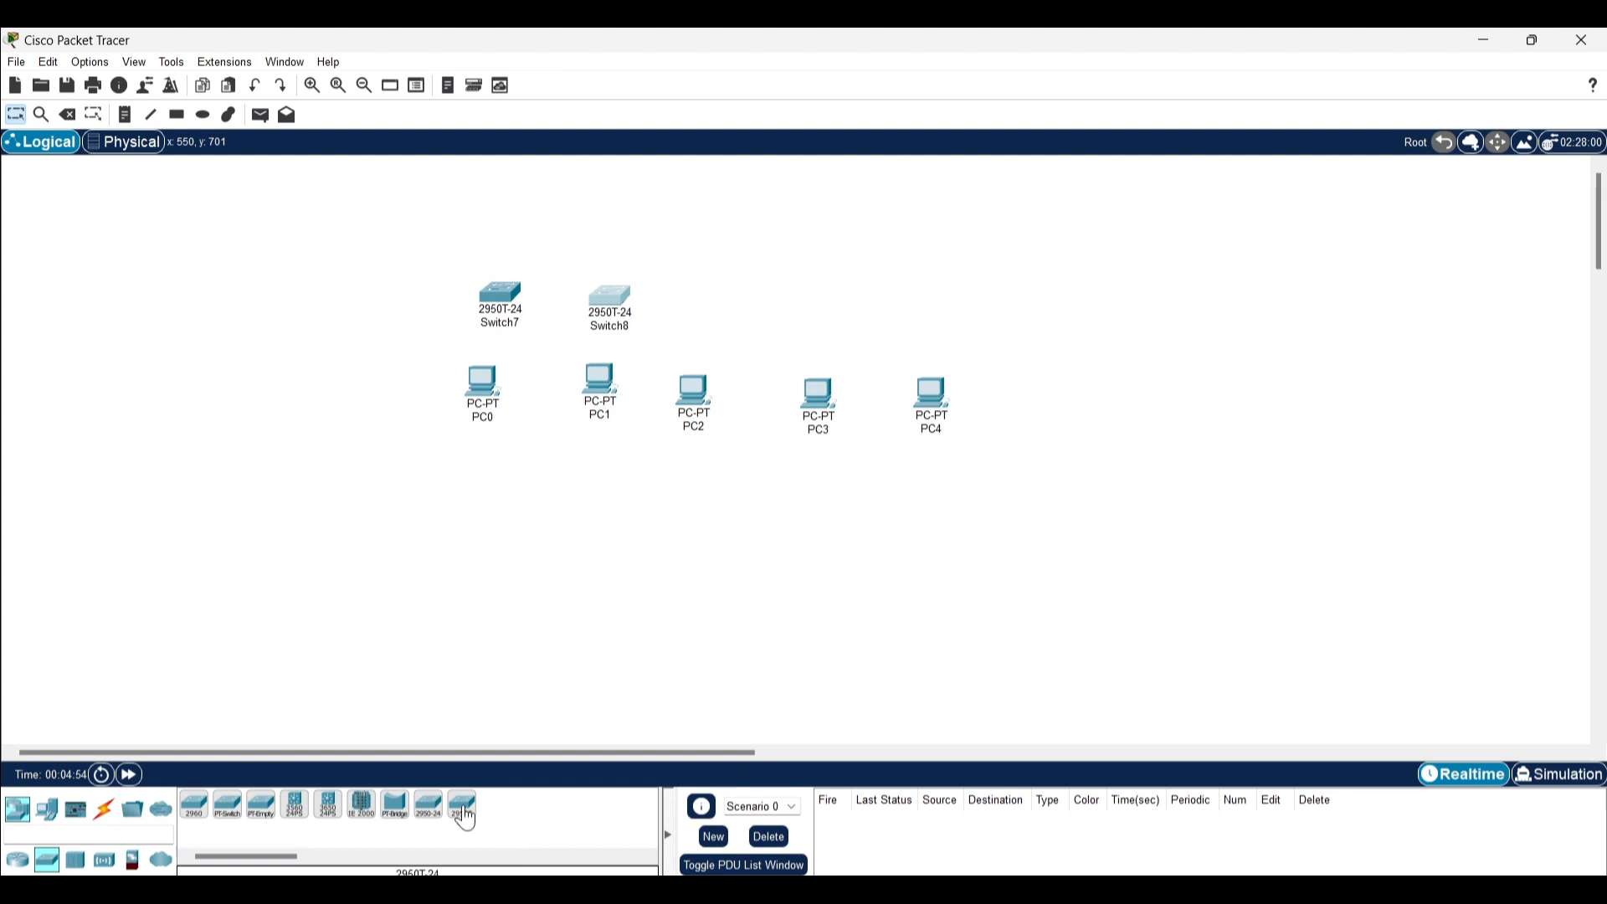
pyautogui.moveTo(467, 822); pyautogui.dragTo(468, 820)
pyautogui.click(699, 318)
pyautogui.click(802, 317)
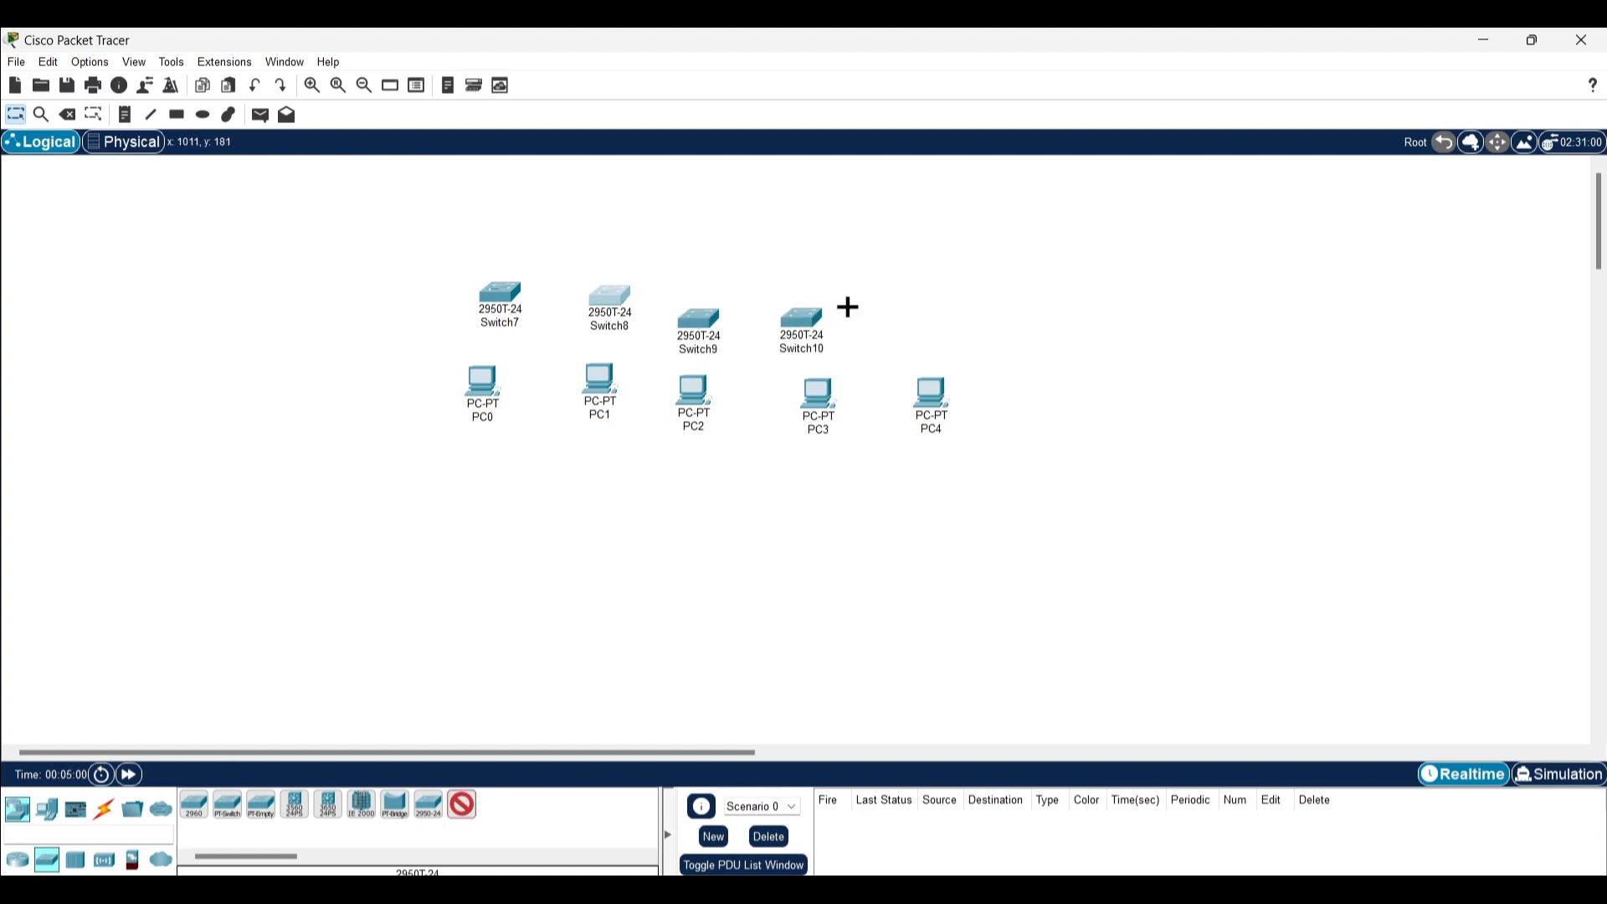
pyautogui.click(923, 308)
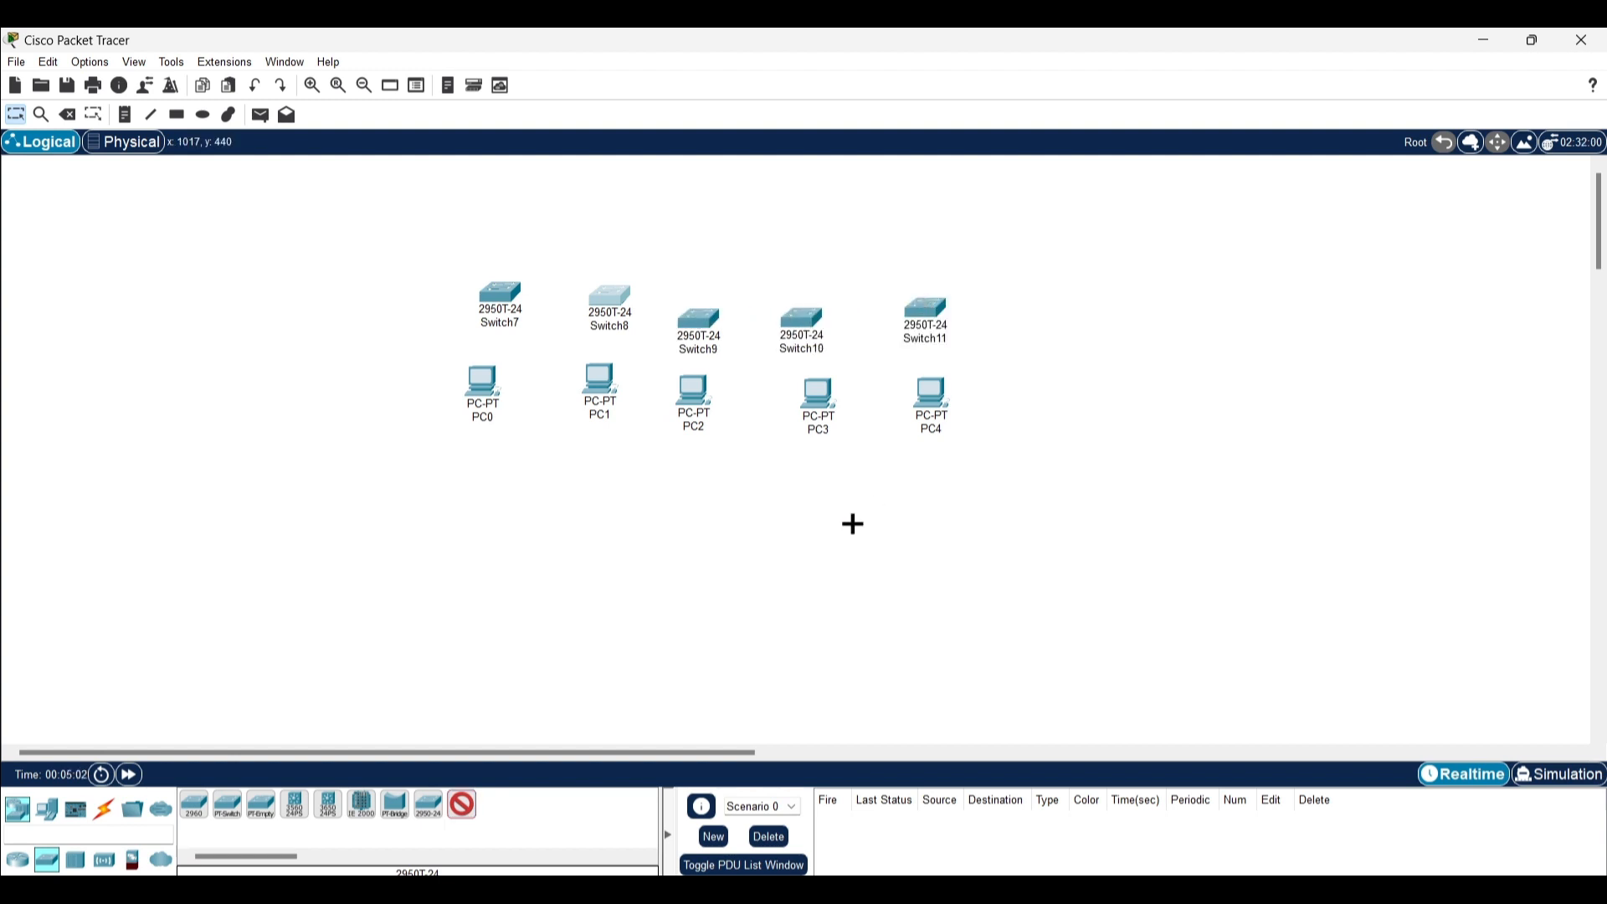
pyautogui.press('Escape')
# - Spread Switch8 to Switch11 out into an evenly spaced horizontal row beside Switch7
pyautogui.moveTo(598, 294); pyautogui.dragTo(600, 282)
pyautogui.moveTo(692, 319); pyautogui.dragTo(725, 285)
pyautogui.moveTo(805, 322); pyautogui.dragTo(837, 289)
pyautogui.moveTo(926, 310); pyautogui.dragTo(956, 285)
# - Rearrange the PCs with PC1 and PC4 above Switch8 and Switch10, and PC0, PC3 and PC2 below Switch7, Switch9 and Switch11
pyautogui.moveTo(489, 385); pyautogui.dragTo(617, 203)
pyautogui.moveTo(692, 390); pyautogui.dragTo(738, 387)
pyautogui.moveTo(814, 385); pyautogui.dragTo(729, 194)
pyautogui.moveTo(926, 390); pyautogui.dragTo(843, 372)
pyautogui.moveTo(738, 200)
pyautogui.mouseDown()
pyautogui.moveTo(973, 284)
pyautogui.moveTo(725, 201)
pyautogui.mouseUp()
pyautogui.moveTo(739, 393); pyautogui.dragTo(947, 199)
pyautogui.moveTo(718, 201); pyautogui.dragTo(736, 378)
pyautogui.moveTo(847, 372); pyautogui.dragTo(832, 188)
pyautogui.moveTo(948, 199); pyautogui.dragTo(974, 392)
# - Fine-tune the layout so the five switches line up horizontally and PC1 and PC4 sit slightly closer above them
pyautogui.moveTo(956, 283); pyautogui.dragTo(968, 299)
pyautogui.moveTo(832, 283); pyautogui.dragTo(847, 291)
pyautogui.moveTo(732, 285); pyautogui.dragTo(739, 302)
pyautogui.moveTo(611, 283); pyautogui.dragTo(614, 307)
pyautogui.moveTo(847, 293); pyautogui.dragTo(847, 305)
pyautogui.moveTo(616, 202); pyautogui.dragTo(615, 226)
pyautogui.moveTo(837, 196)
pyautogui.mouseDown()
pyautogui.moveTo(840, 243)
pyautogui.moveTo(842, 225)
pyautogui.mouseUp()
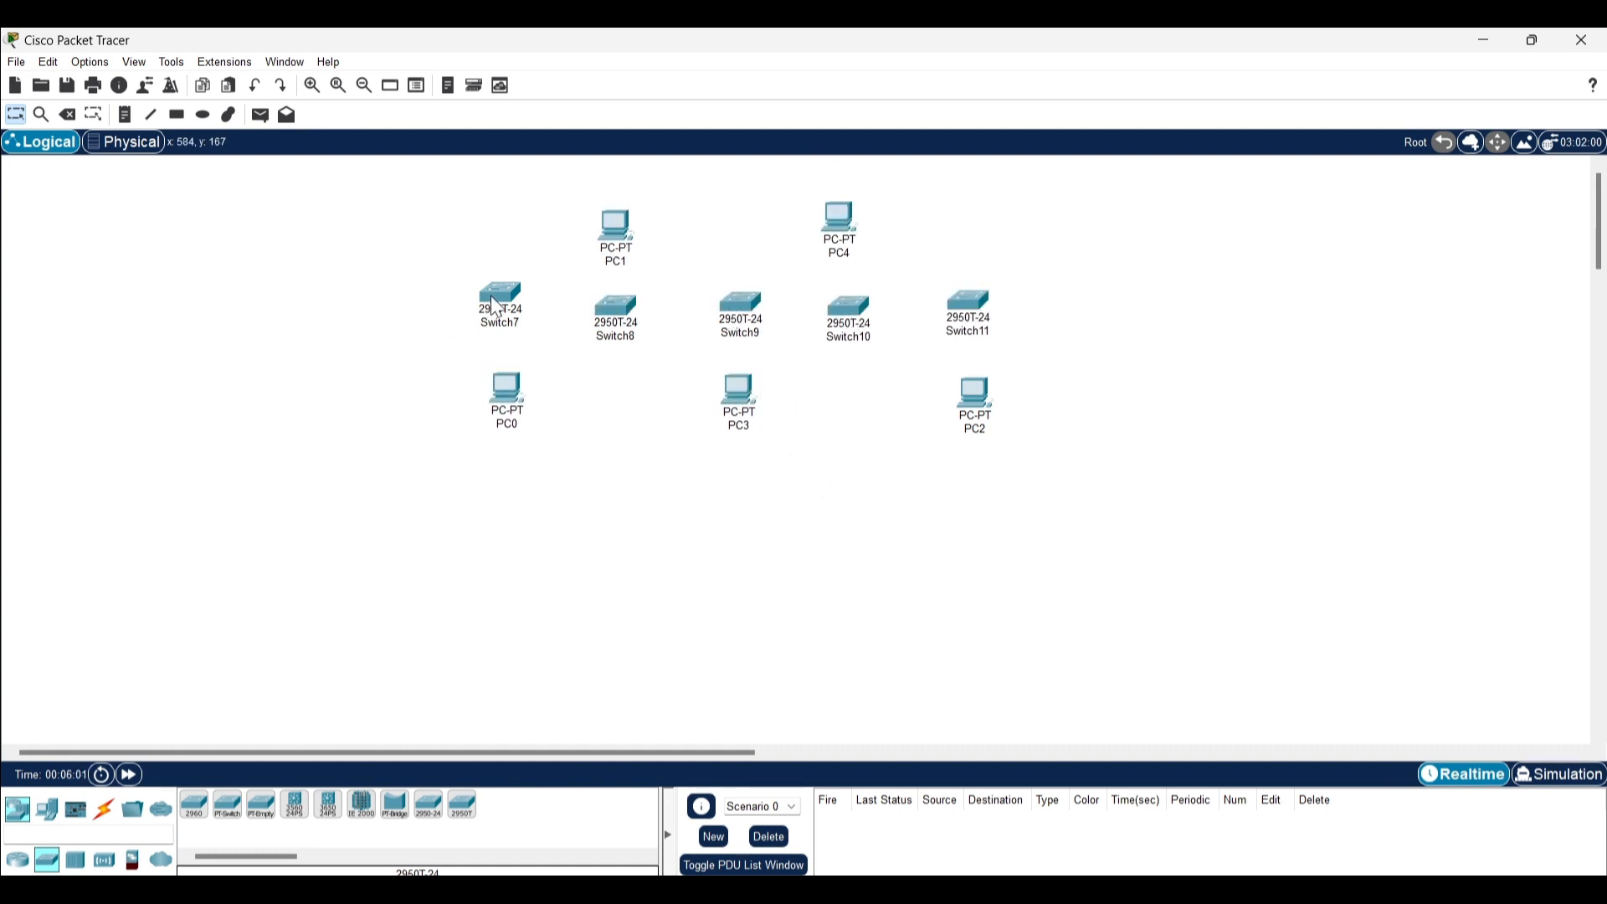
pyautogui.moveTo(496, 308); pyautogui.dragTo(498, 319)
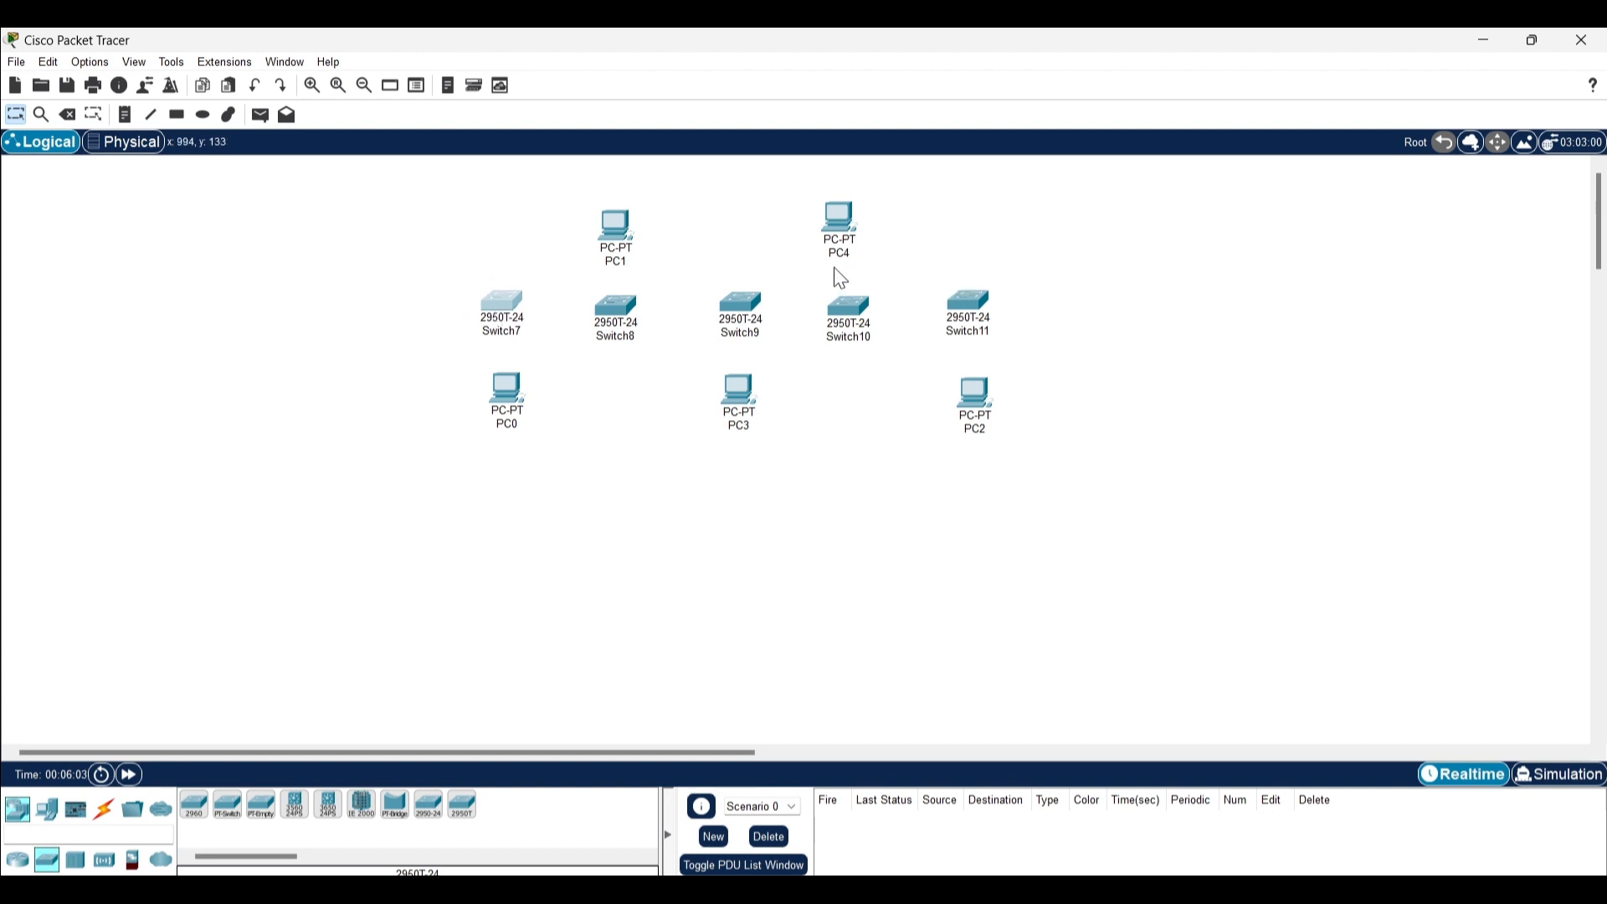
pyautogui.moveTo(730, 309); pyautogui.dragTo(732, 314)
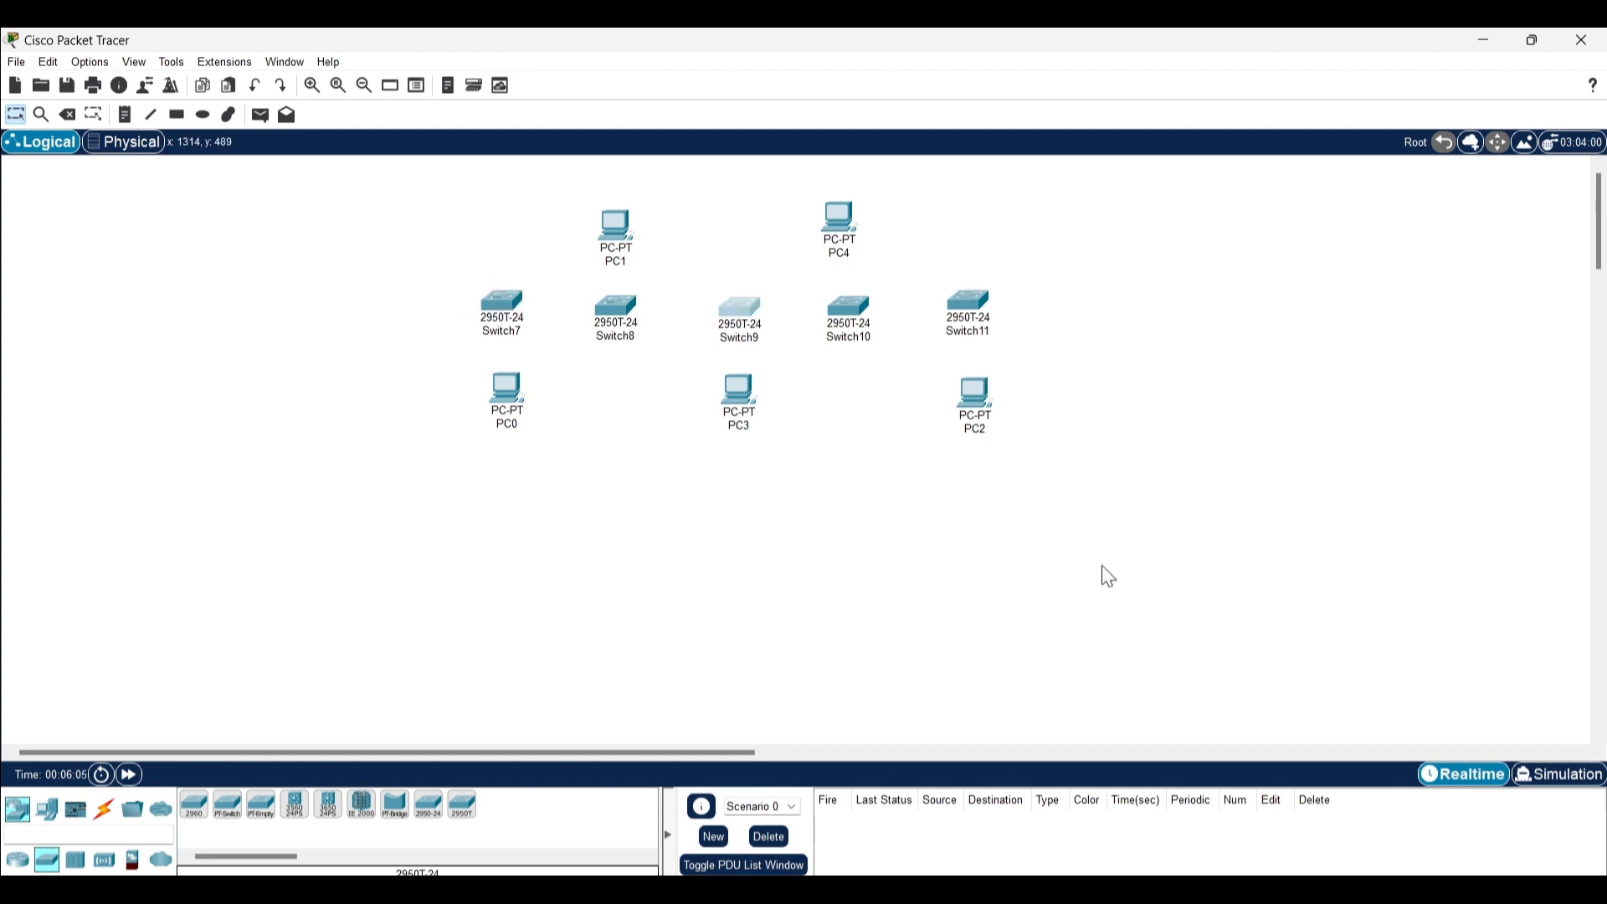
pyautogui.click(884, 657)
# - Connect Switch7's FastEthernet0/1 port to Switch8's FastEthernet0/1 port with a Copper Cross-Over cable
pyautogui.click(104, 812)
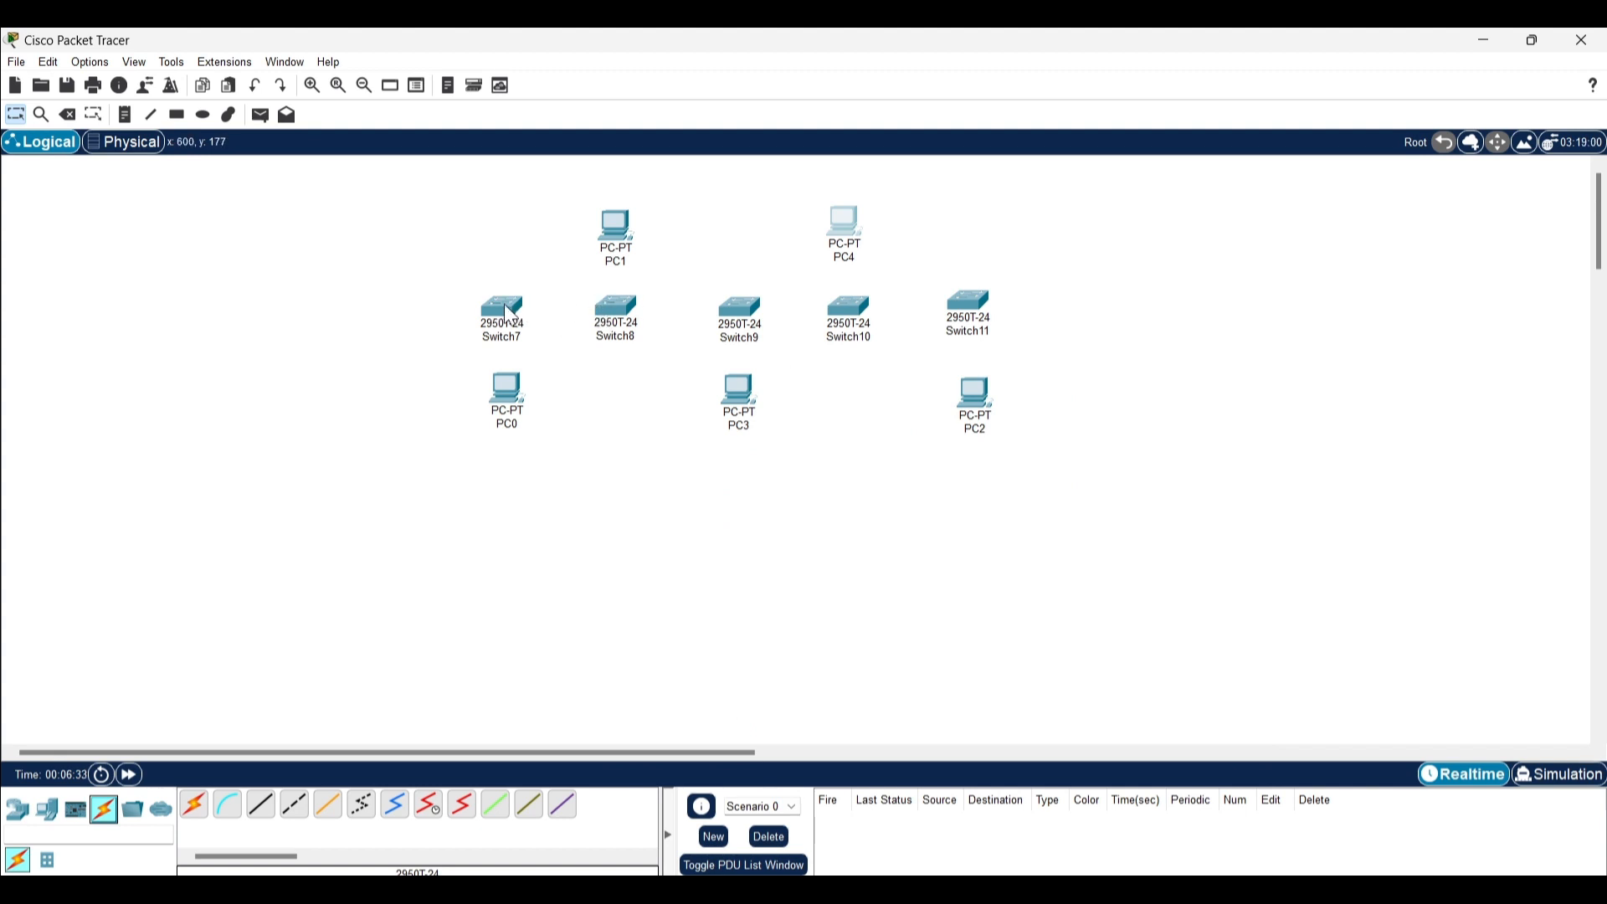
pyautogui.click(298, 829)
pyautogui.click(297, 816)
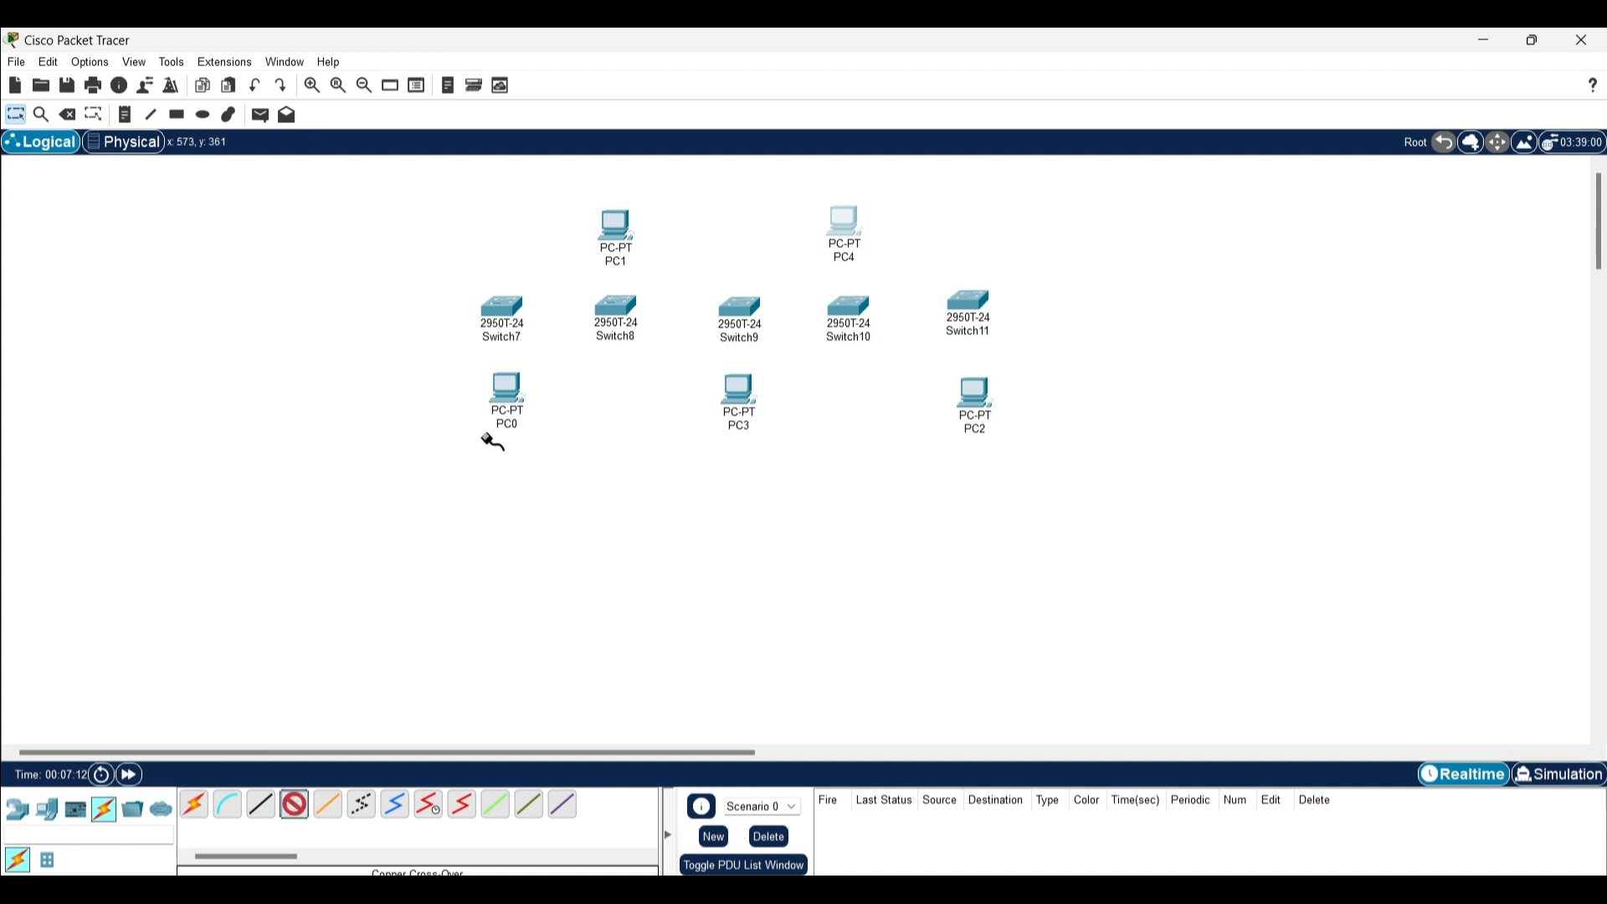
pyautogui.click(499, 307)
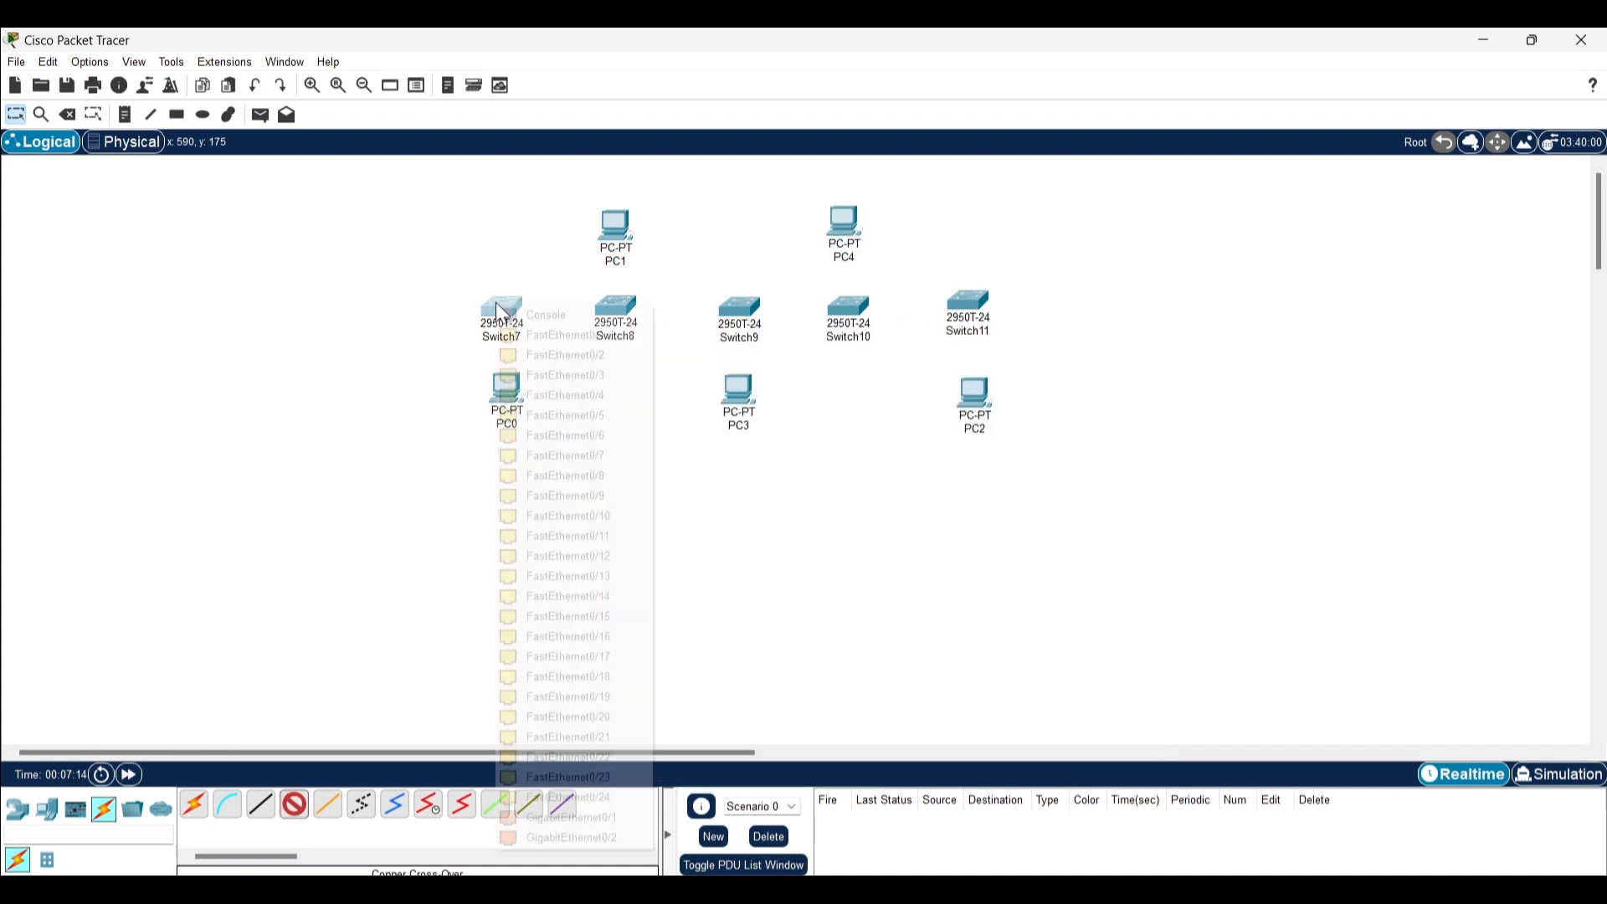
pyautogui.click(554, 335)
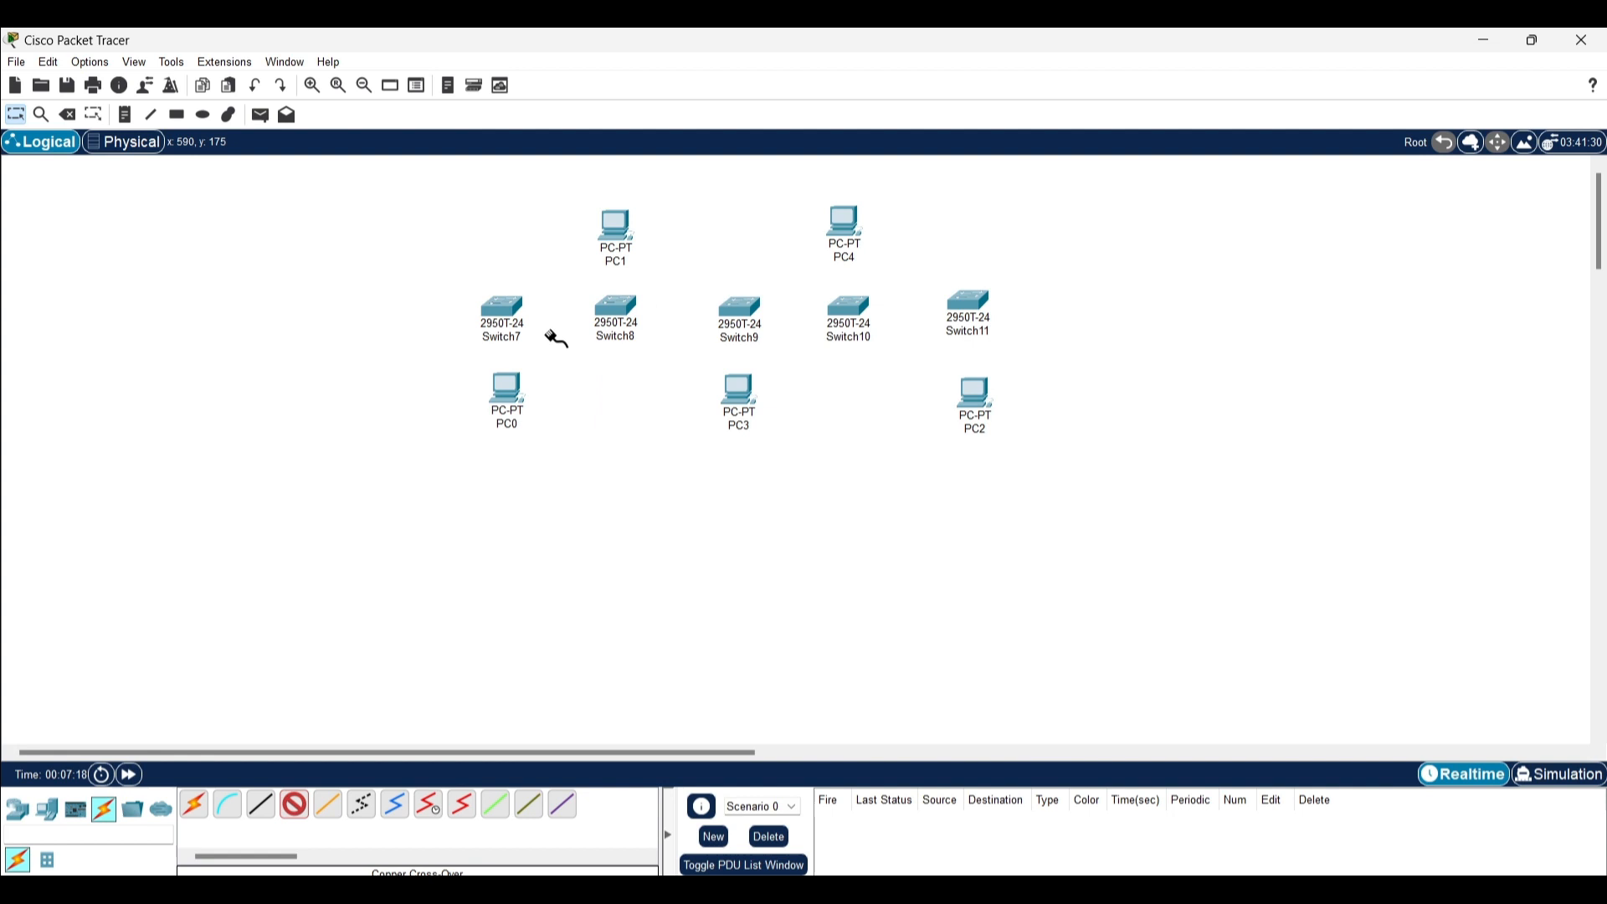
pyautogui.click(616, 312)
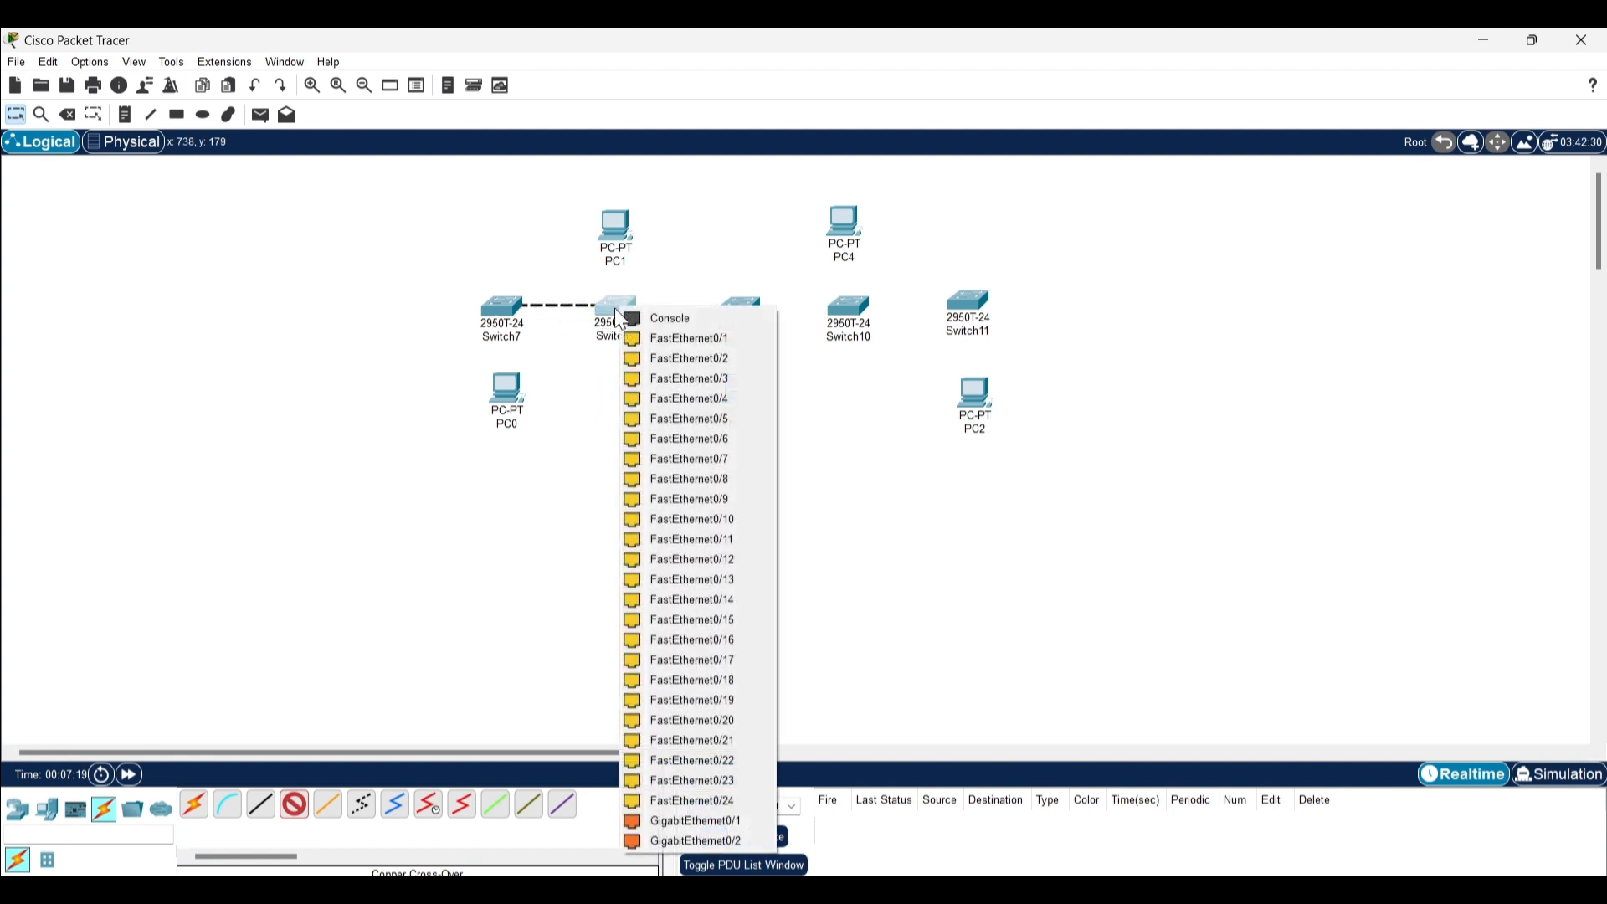
pyautogui.click(679, 337)
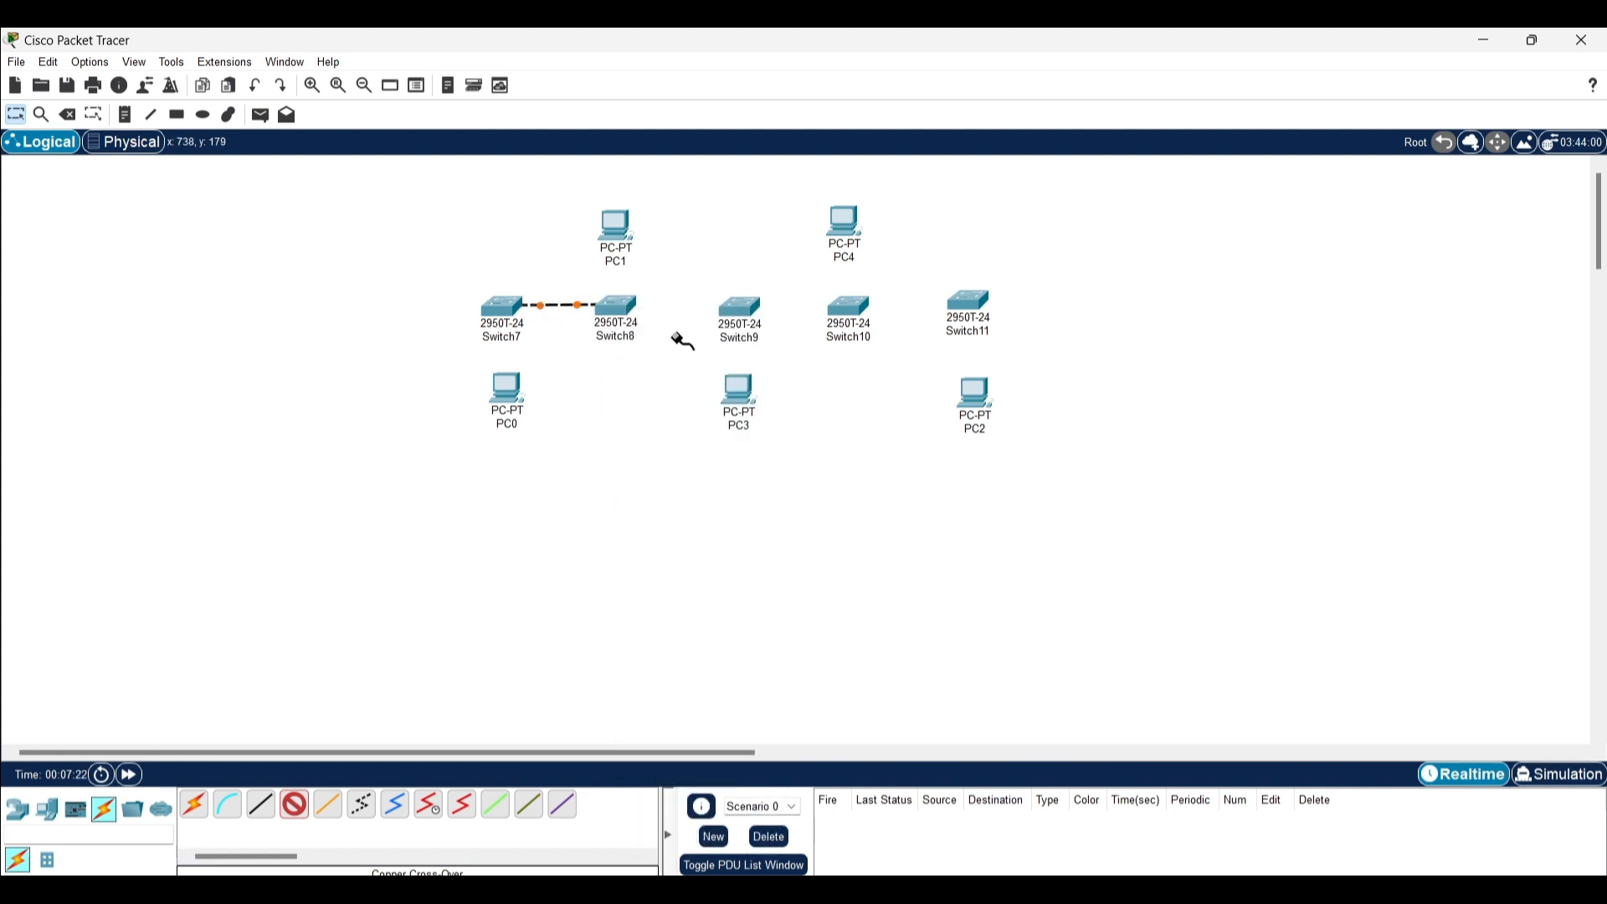
# - Connect Switch8's FastEthernet0/2 port to Switch9's FastEthernet0/1 port with a Copper Cross-Over cable
pyautogui.moveTo(615, 310)
pyautogui.click(620, 303)
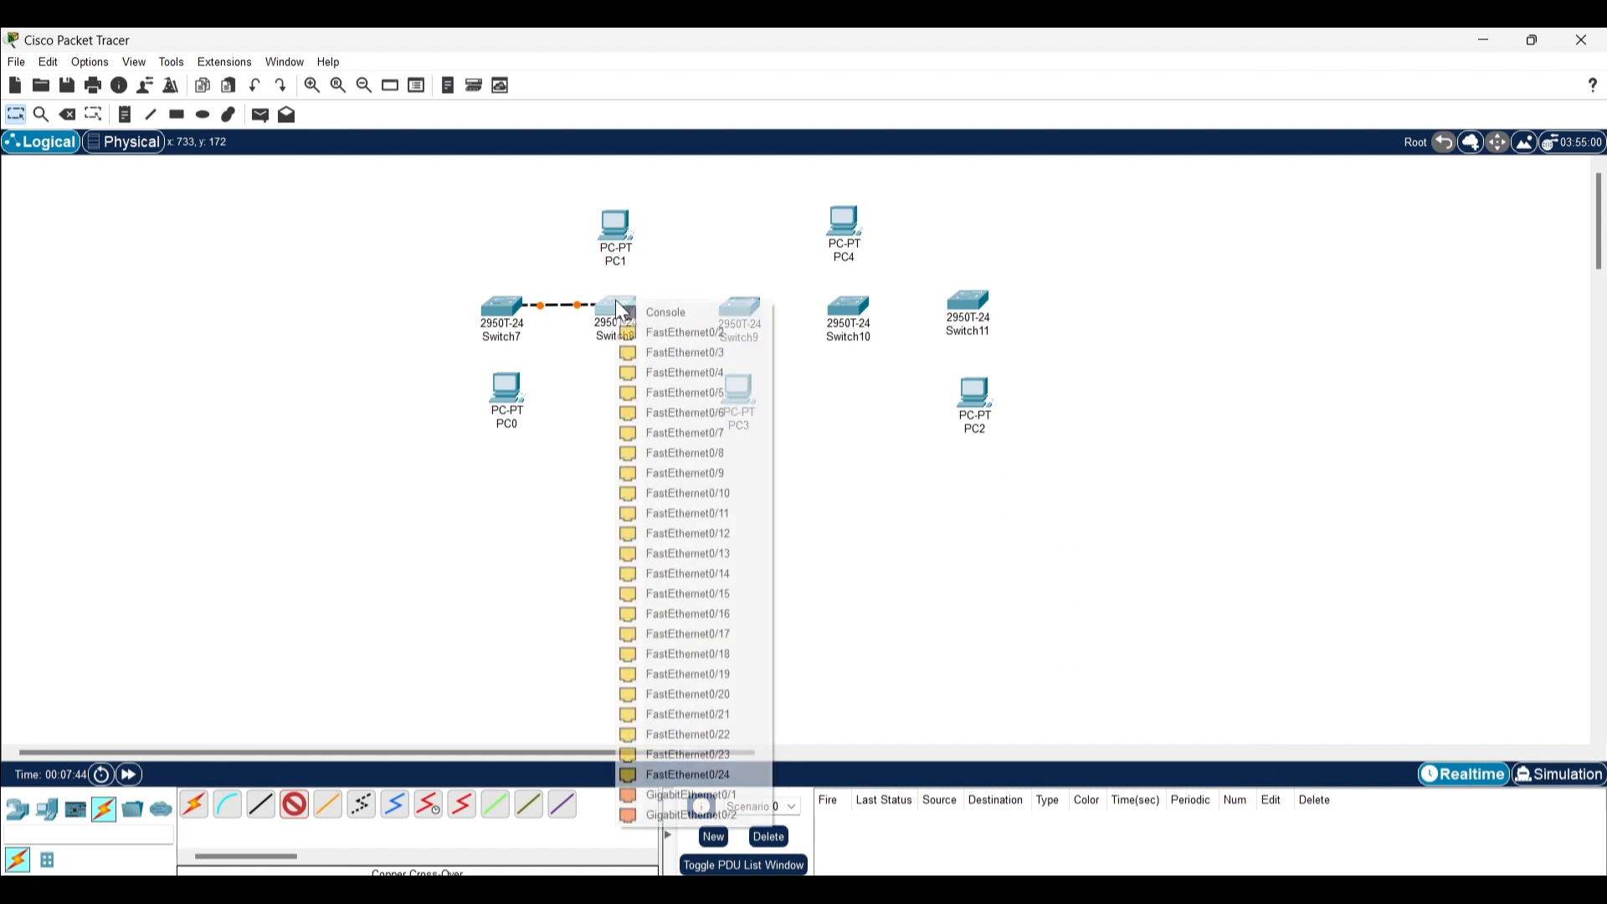
pyautogui.click(665, 332)
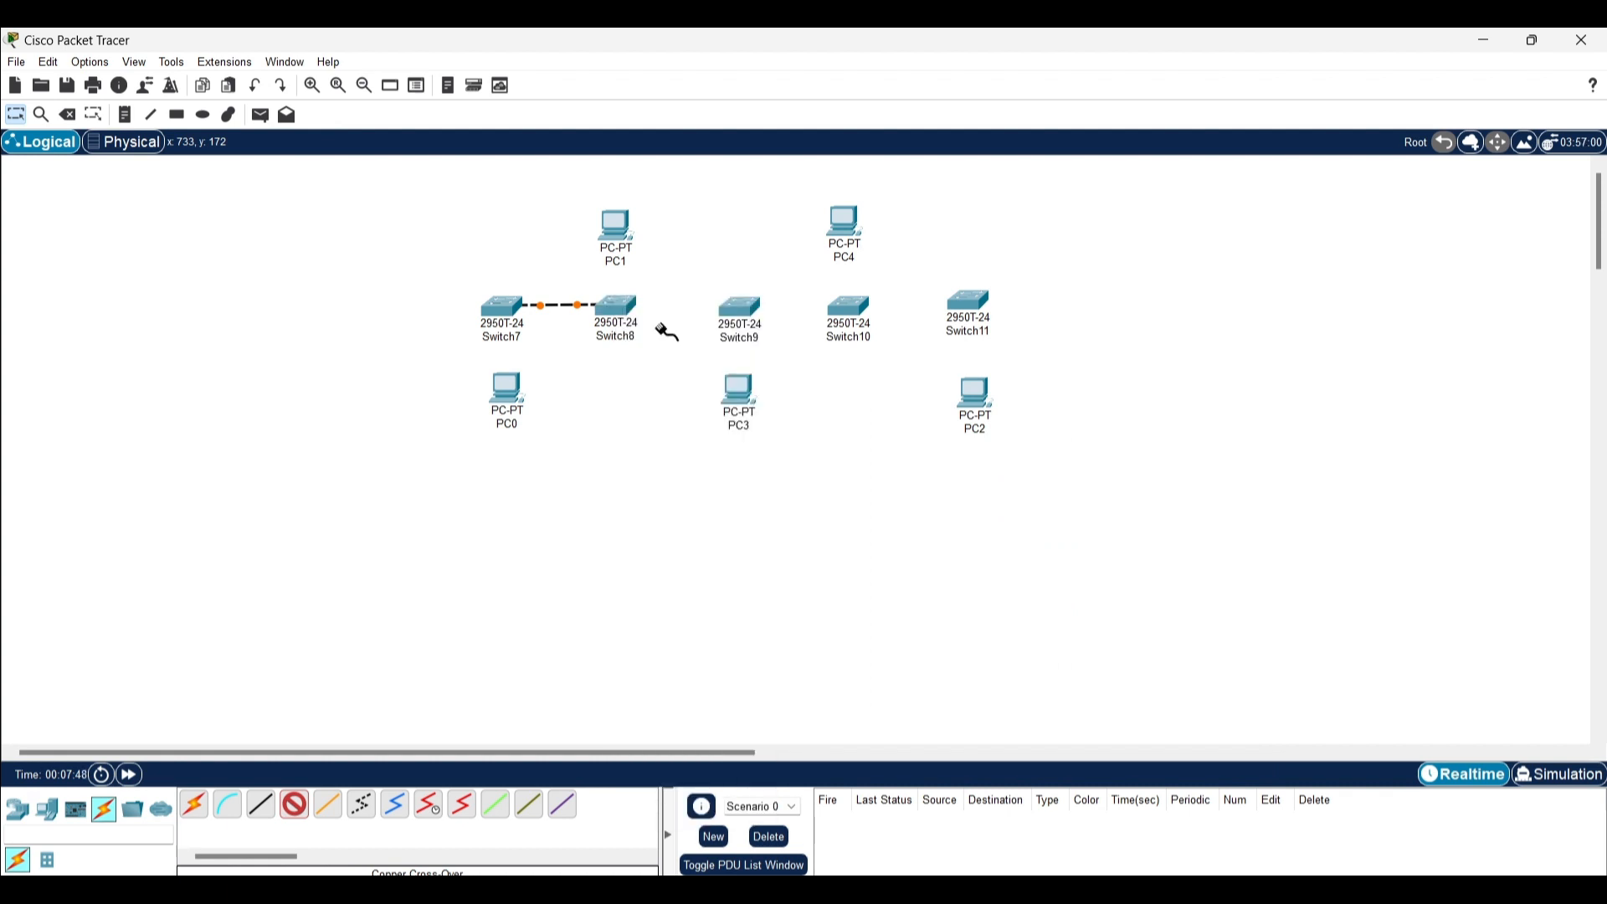
pyautogui.click(737, 314)
pyautogui.click(756, 342)
# - Connect Switch9's FastEthernet0/2 port to Switch10's FastEthernet0/1 port with a Copper Cross-Over cable
pyautogui.click(751, 317)
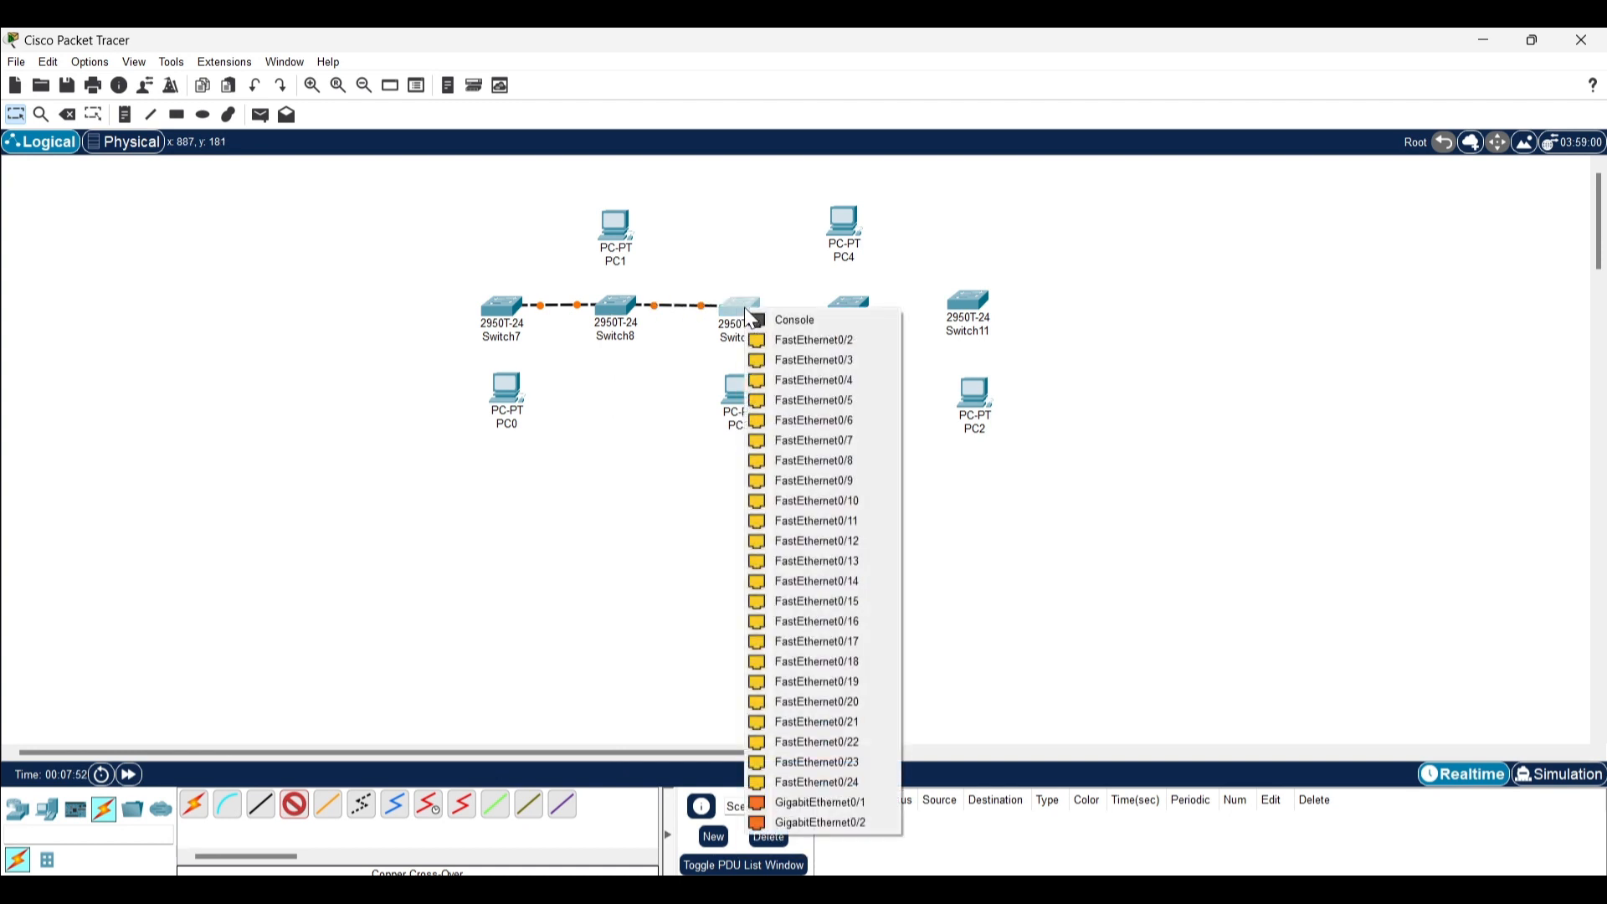
pyautogui.click(796, 340)
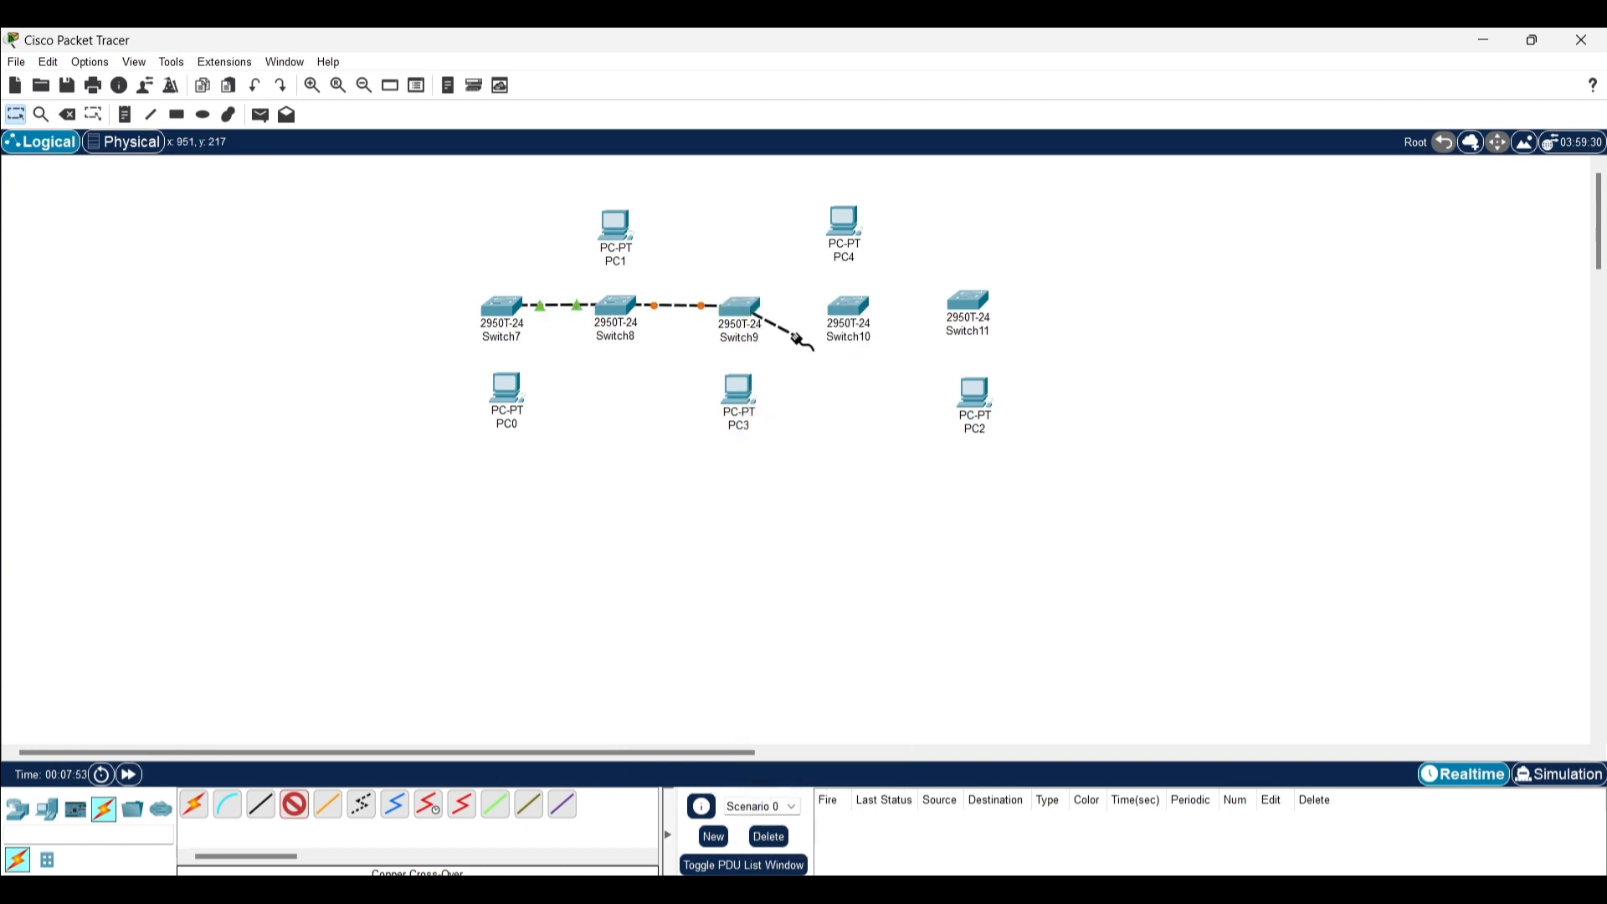
pyautogui.click(851, 304)
pyautogui.click(882, 335)
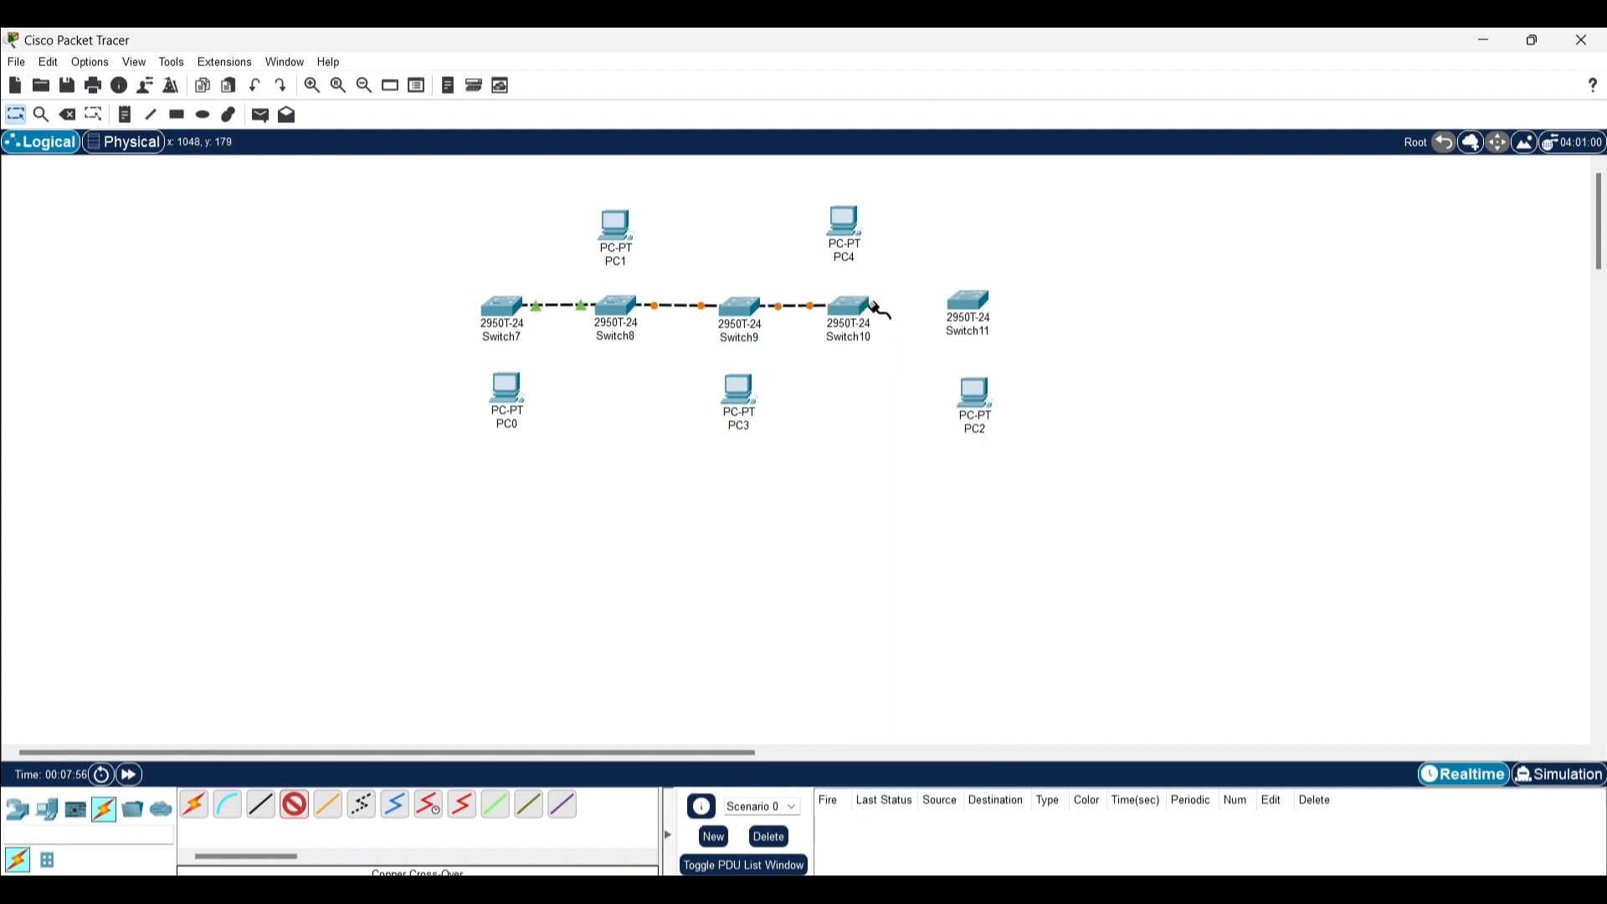
# - Connect Switch10's FastEthernet0/2 port to Switch11's FastEthernet0/1 port with a Copper Cross-Over cable
pyautogui.click(847, 303)
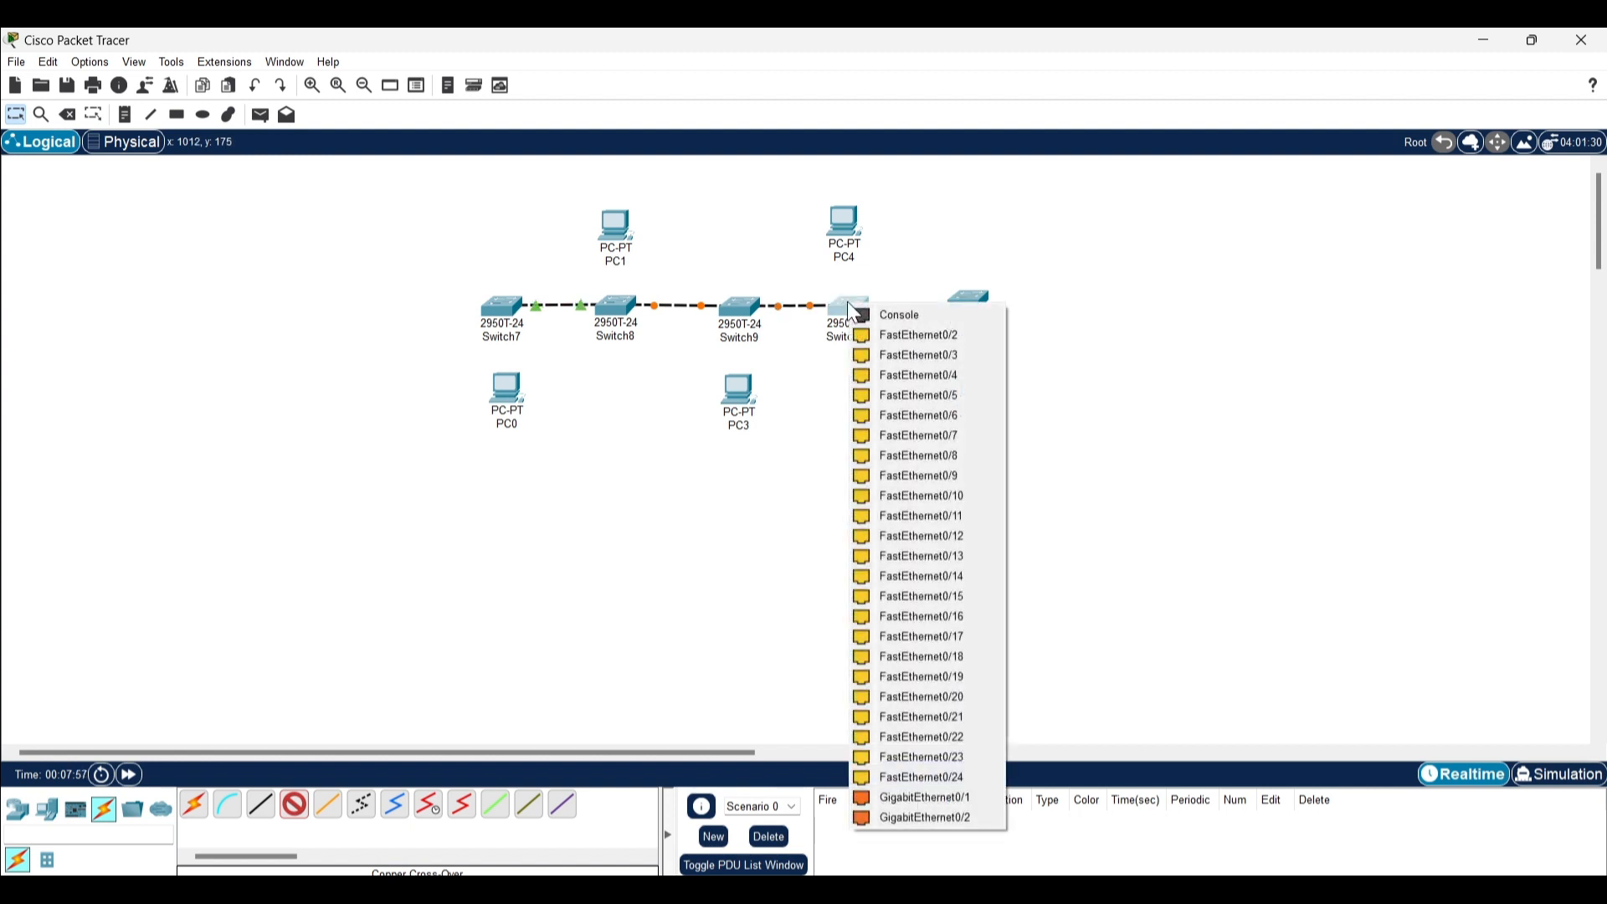
pyautogui.click(903, 337)
pyautogui.click(983, 317)
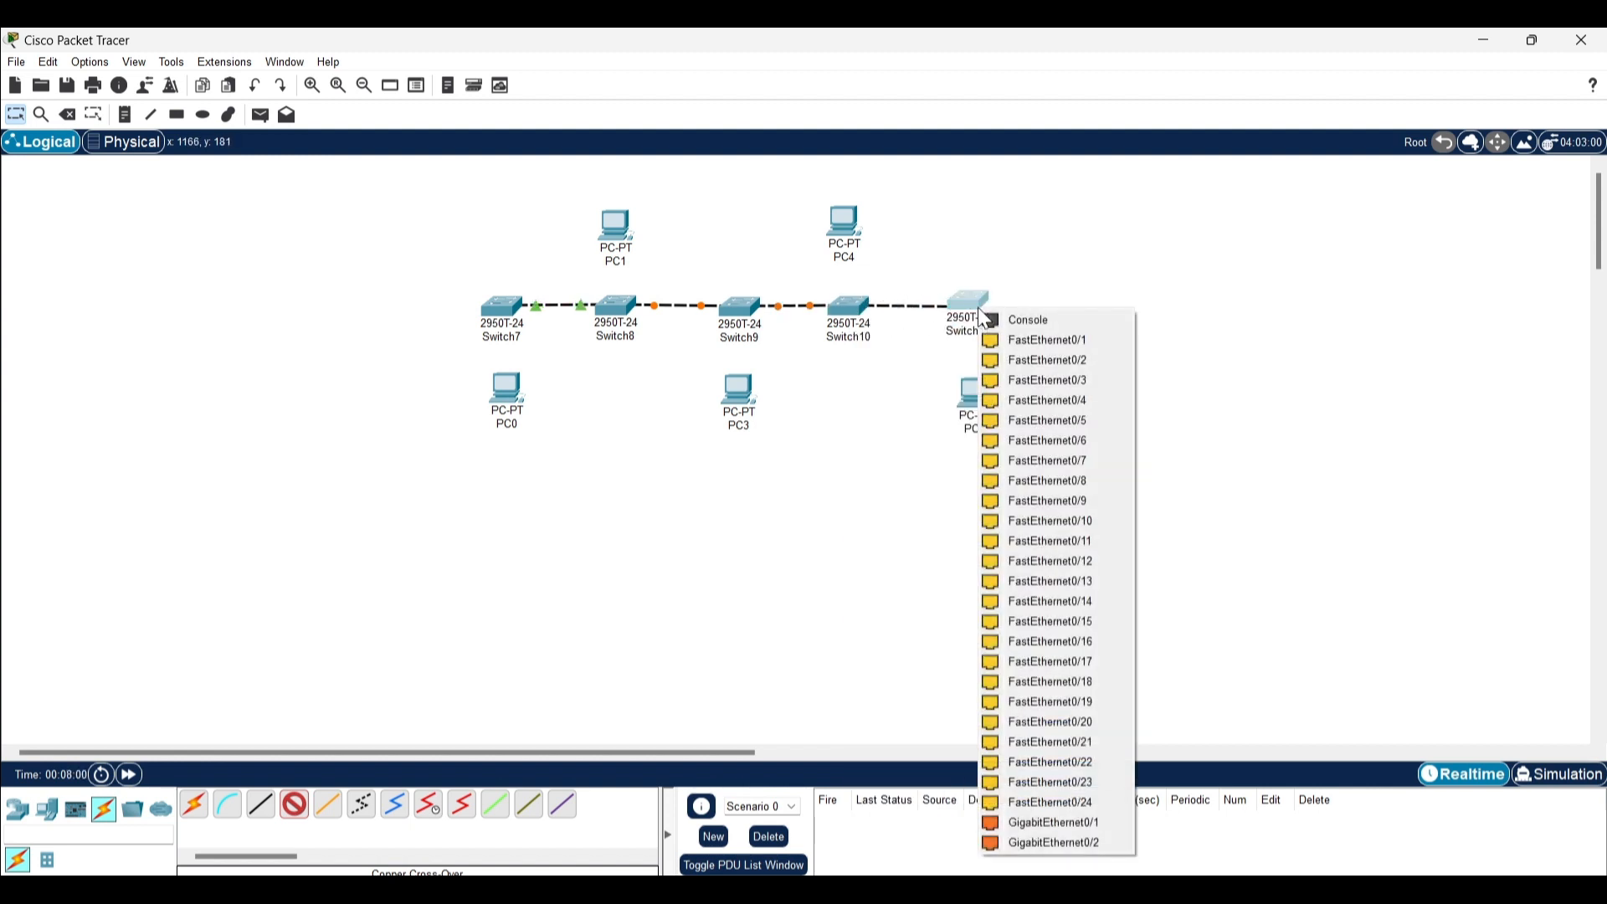
pyautogui.click(1021, 338)
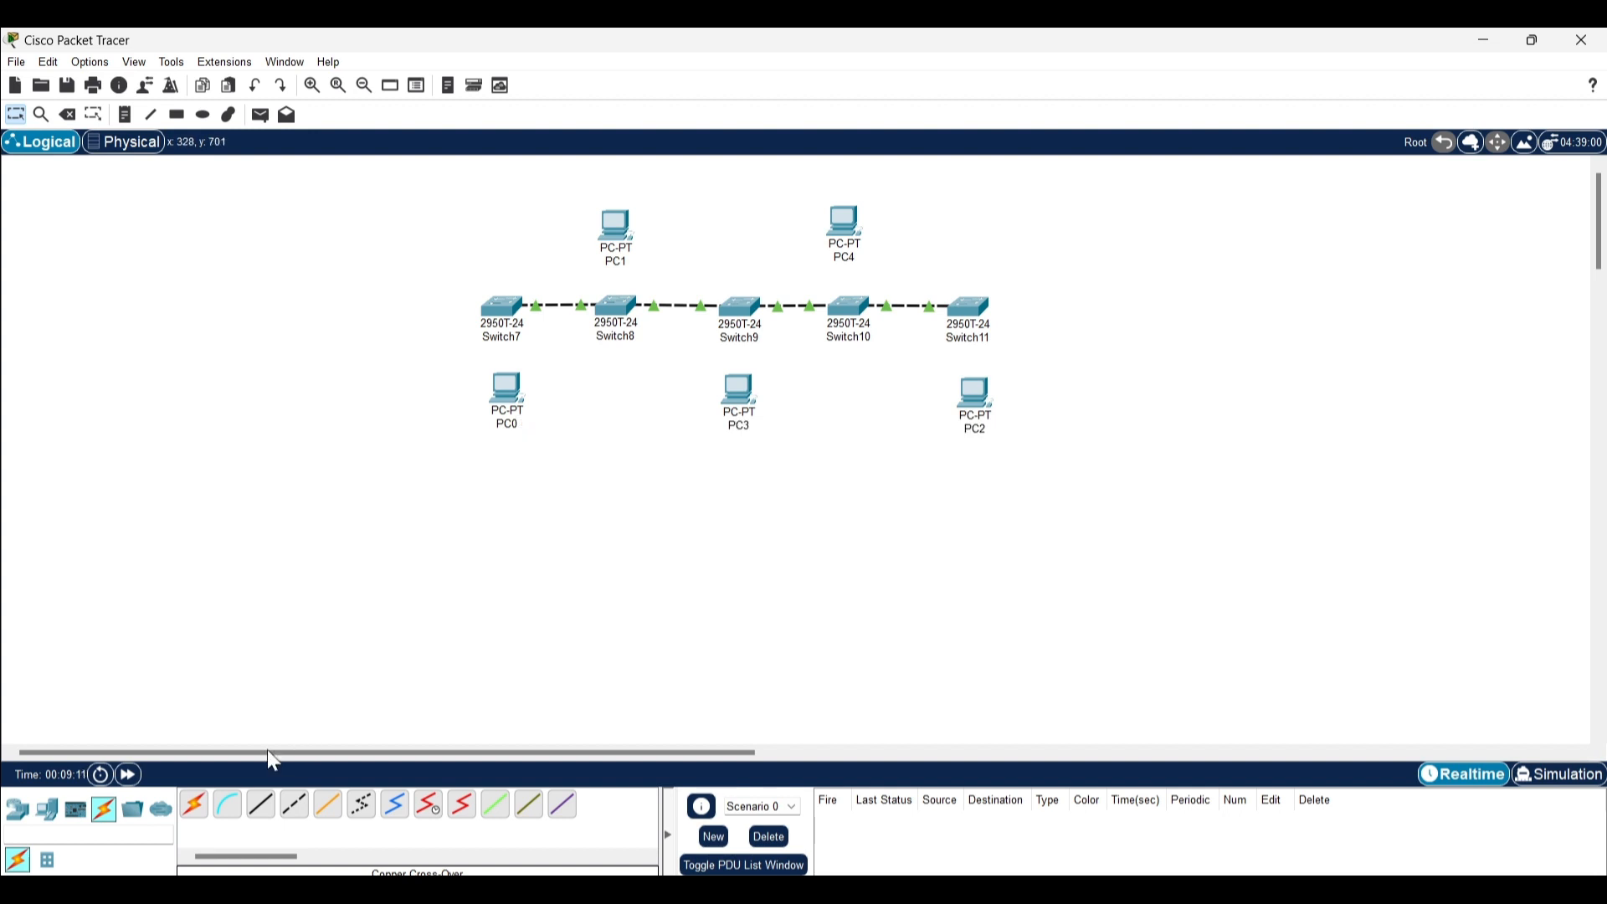
# - Connect Switch7 to PC0's FastEthernet0 port with a Copper Straight-Through cable
pyautogui.click(264, 816)
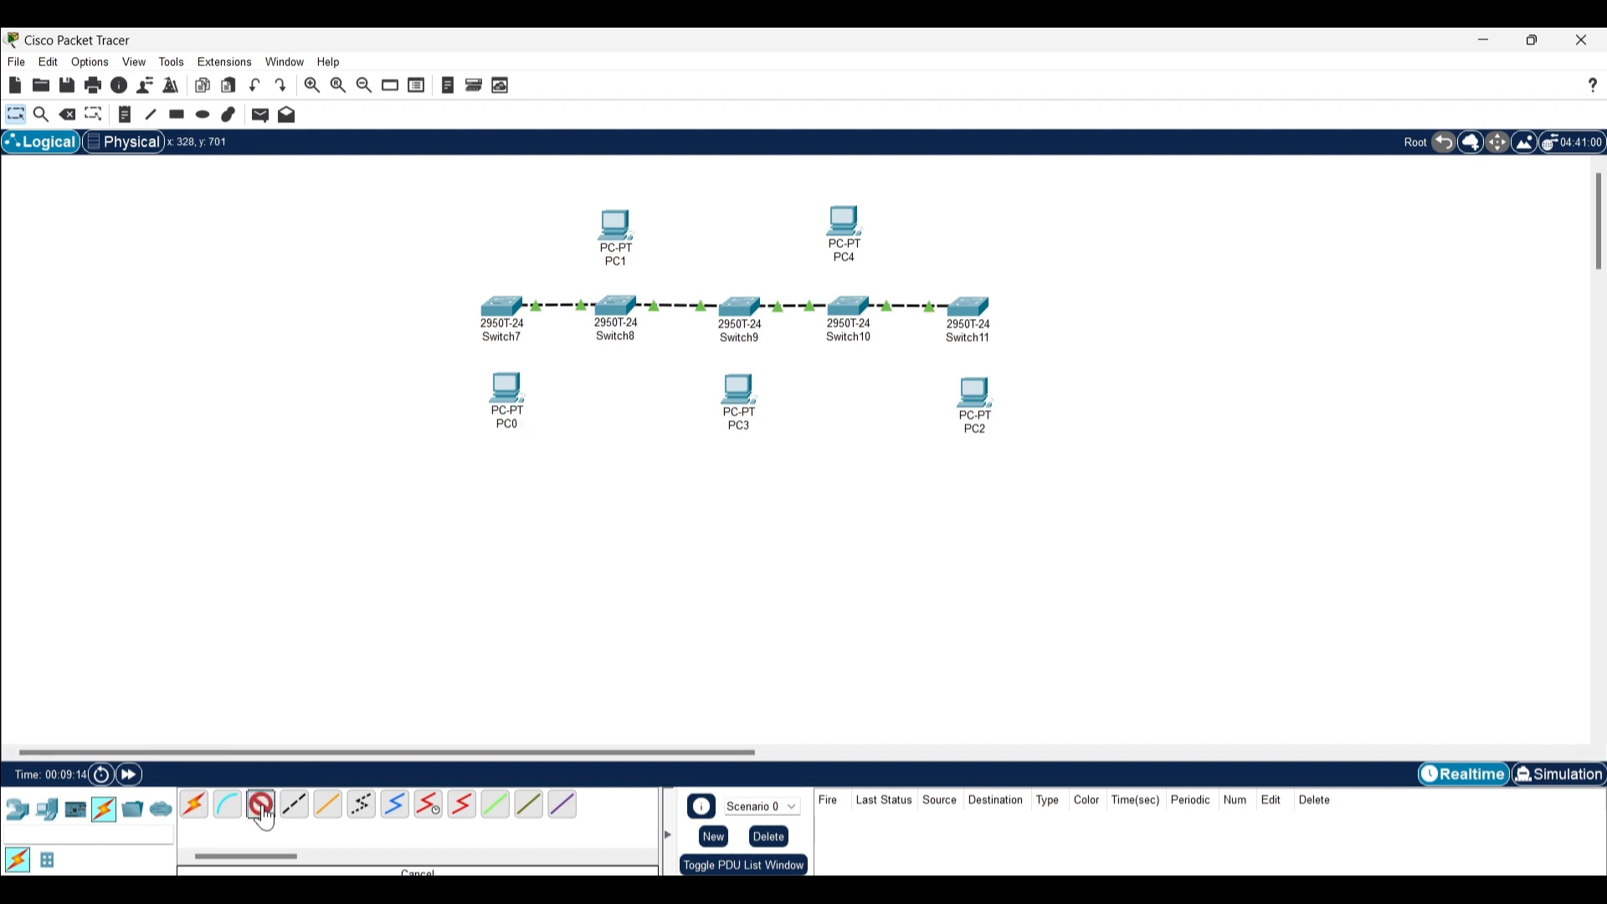
pyautogui.click(508, 318)
pyautogui.click(559, 336)
pyautogui.click(502, 388)
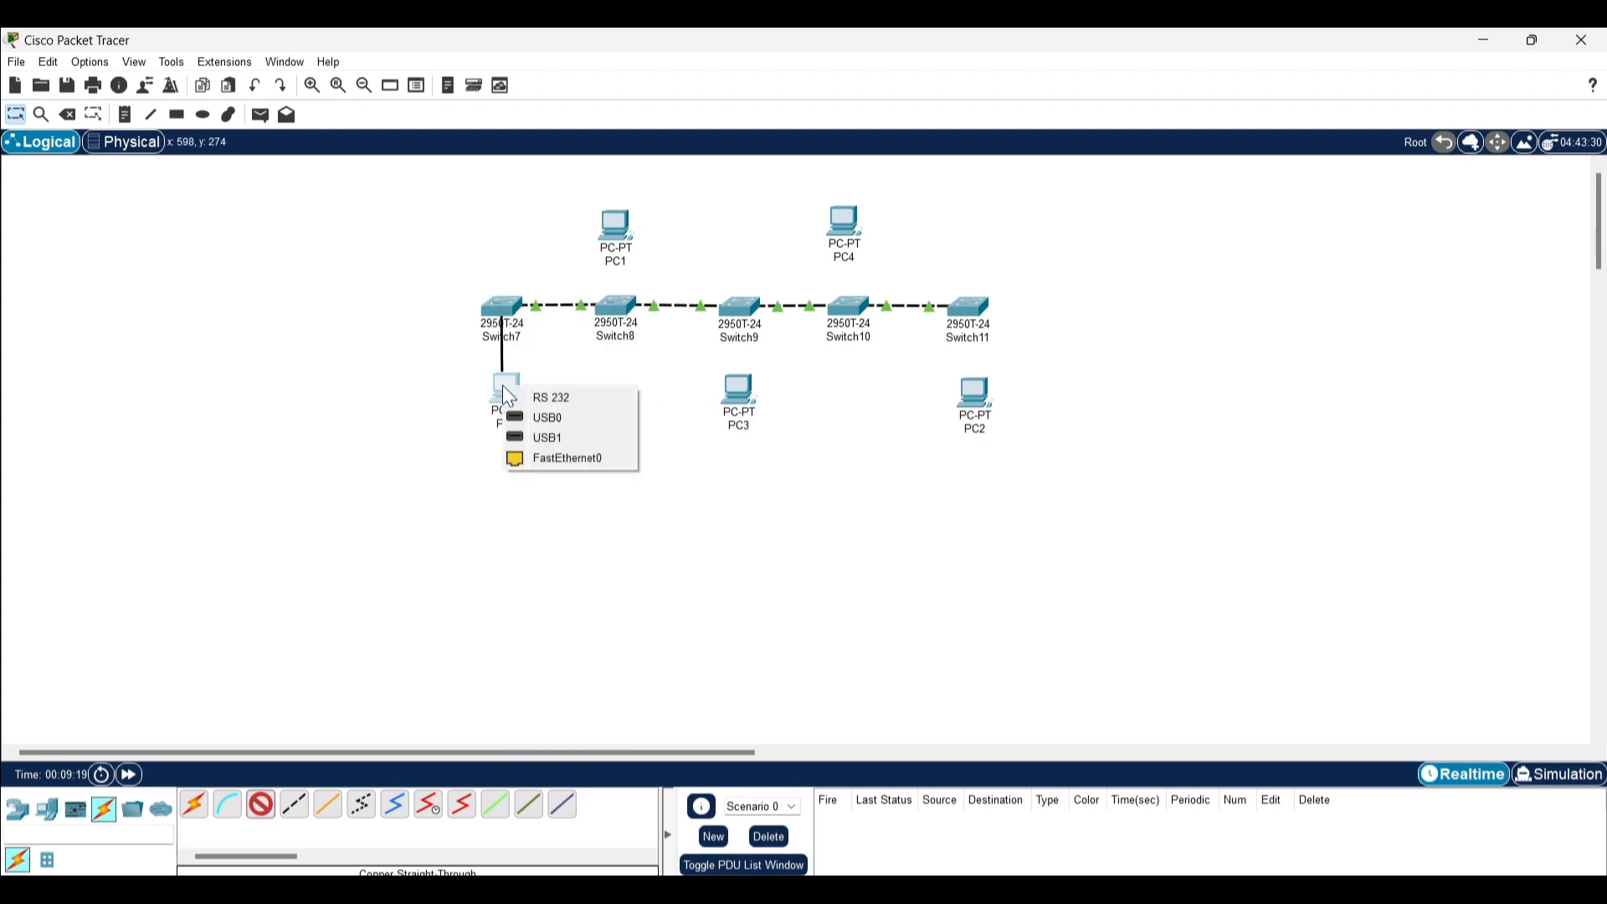
pyautogui.click(555, 467)
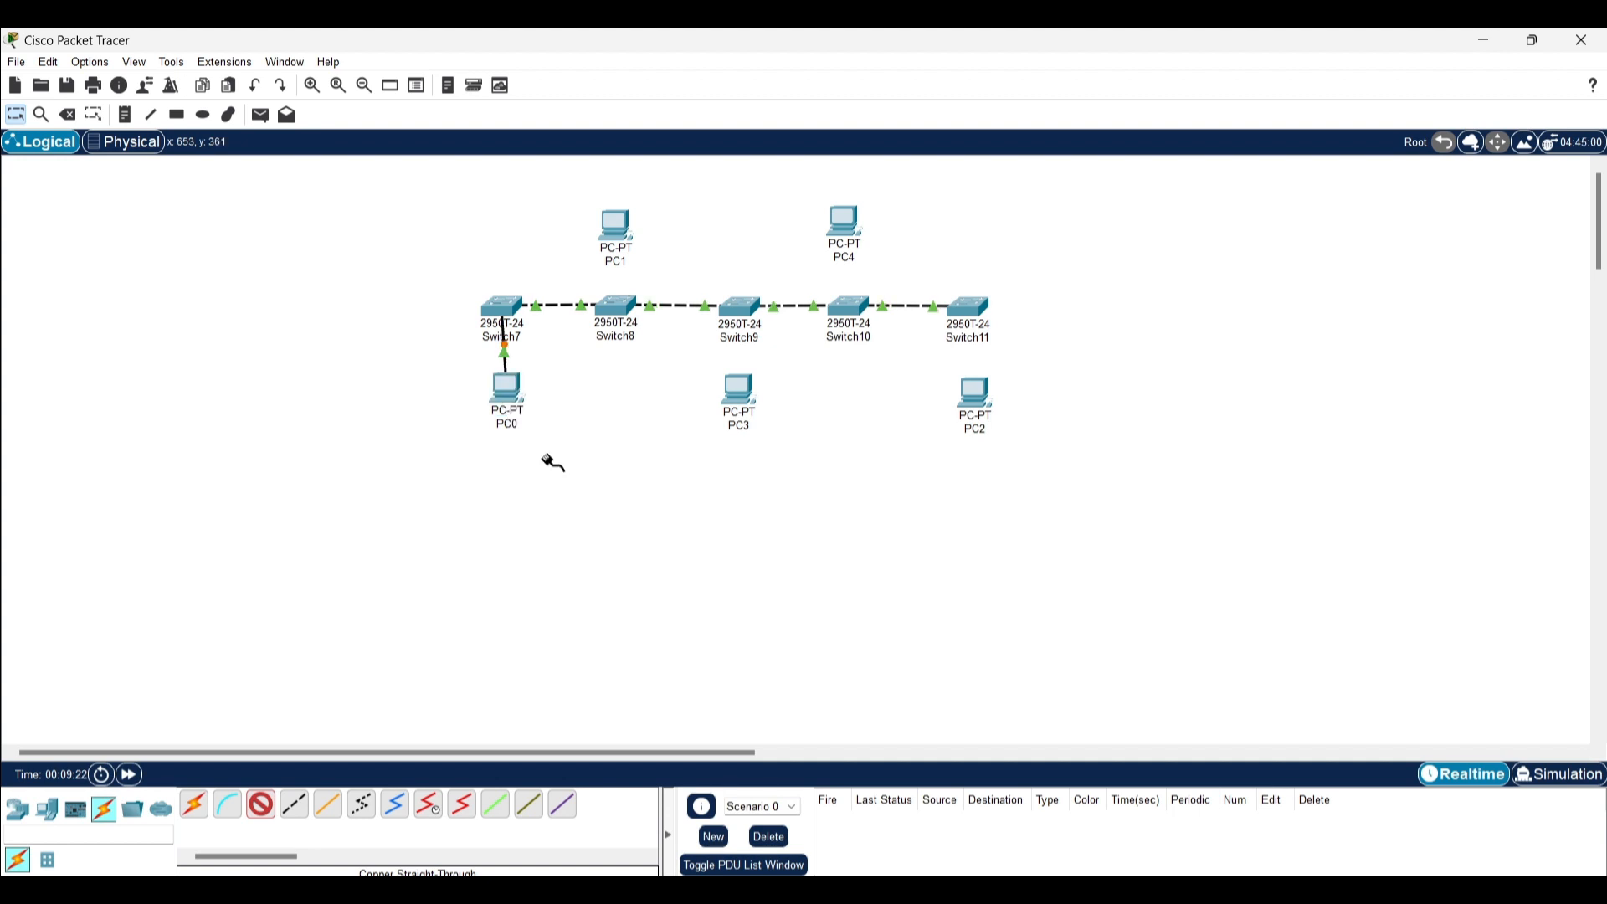
# - Connect Switch8's FastEthernet0/3 port to PC1's FastEthernet0 port with a Copper Straight-Through cable
pyautogui.click(619, 306)
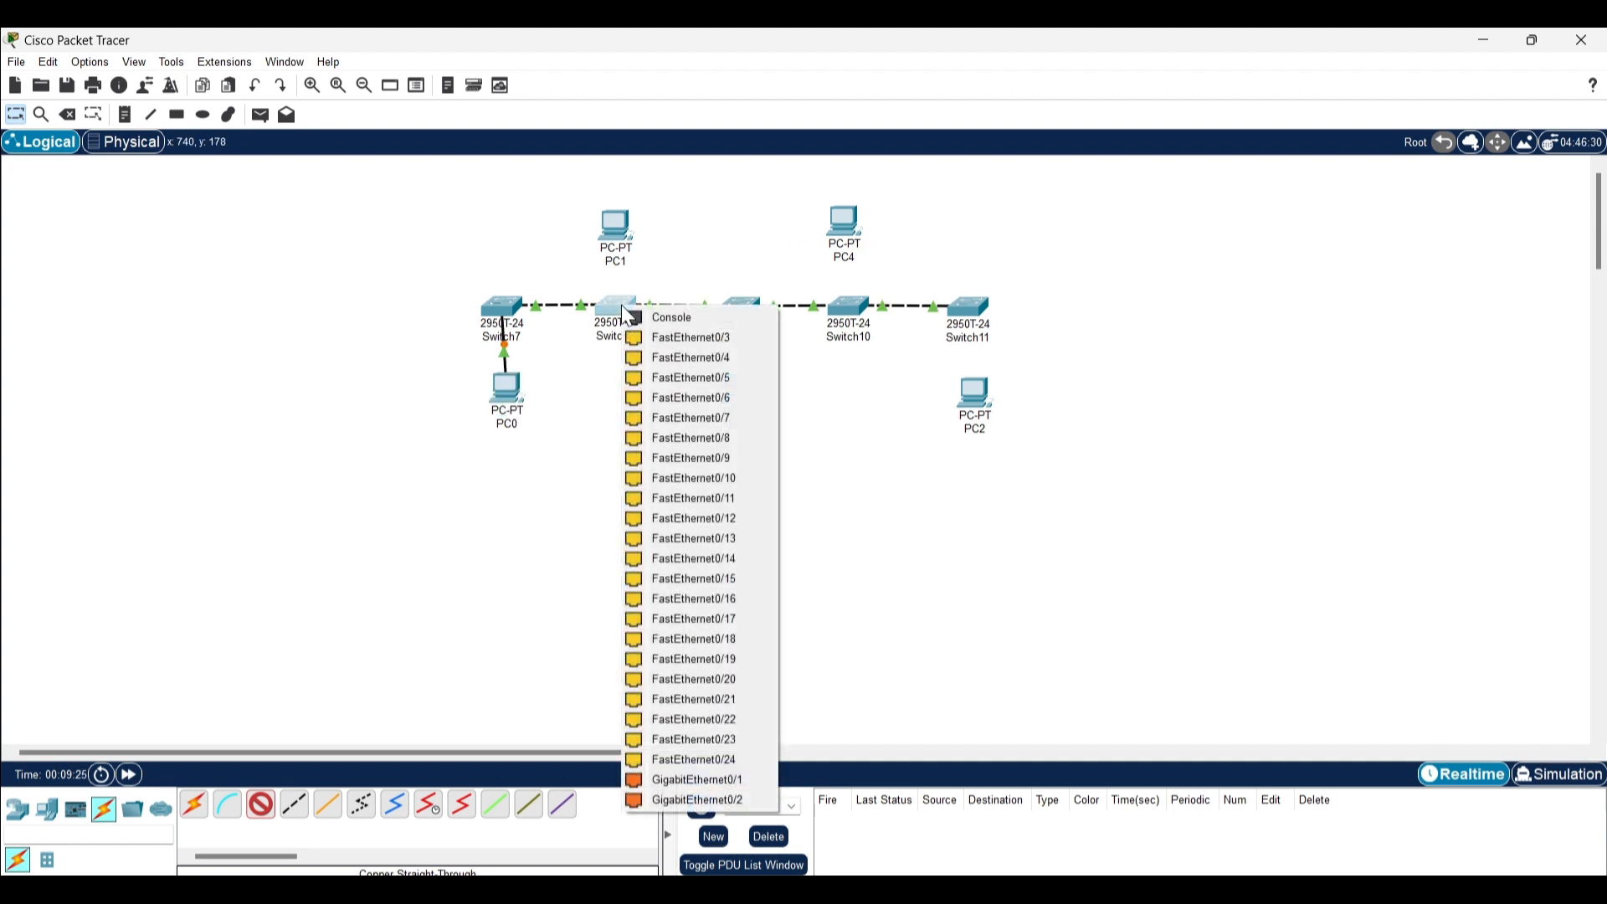
pyautogui.click(660, 336)
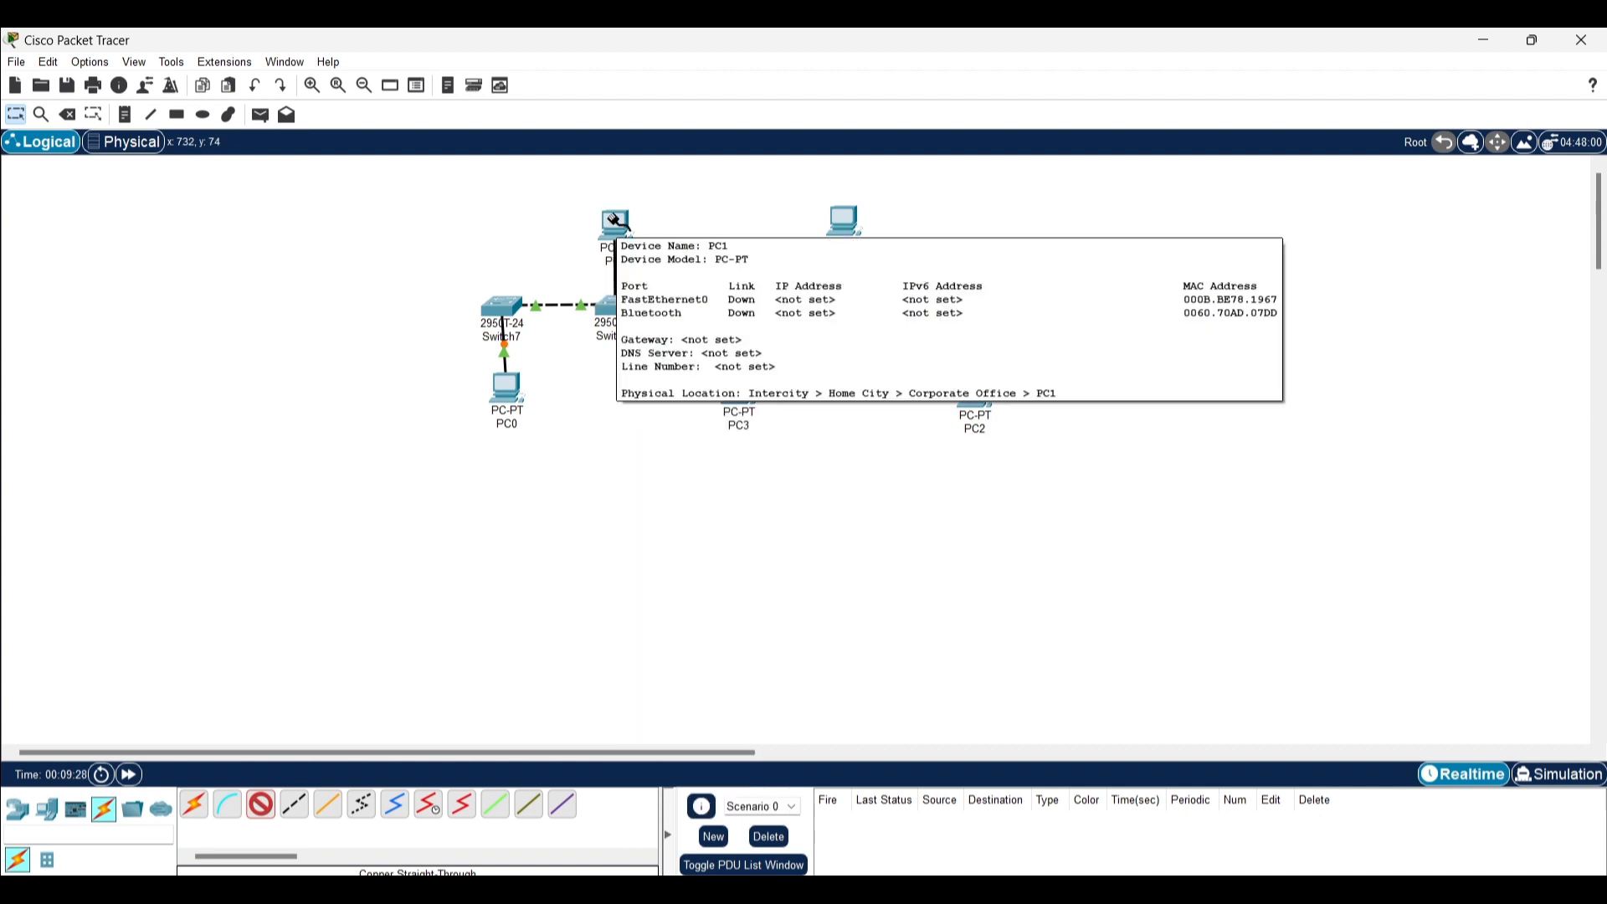
pyautogui.click(615, 220)
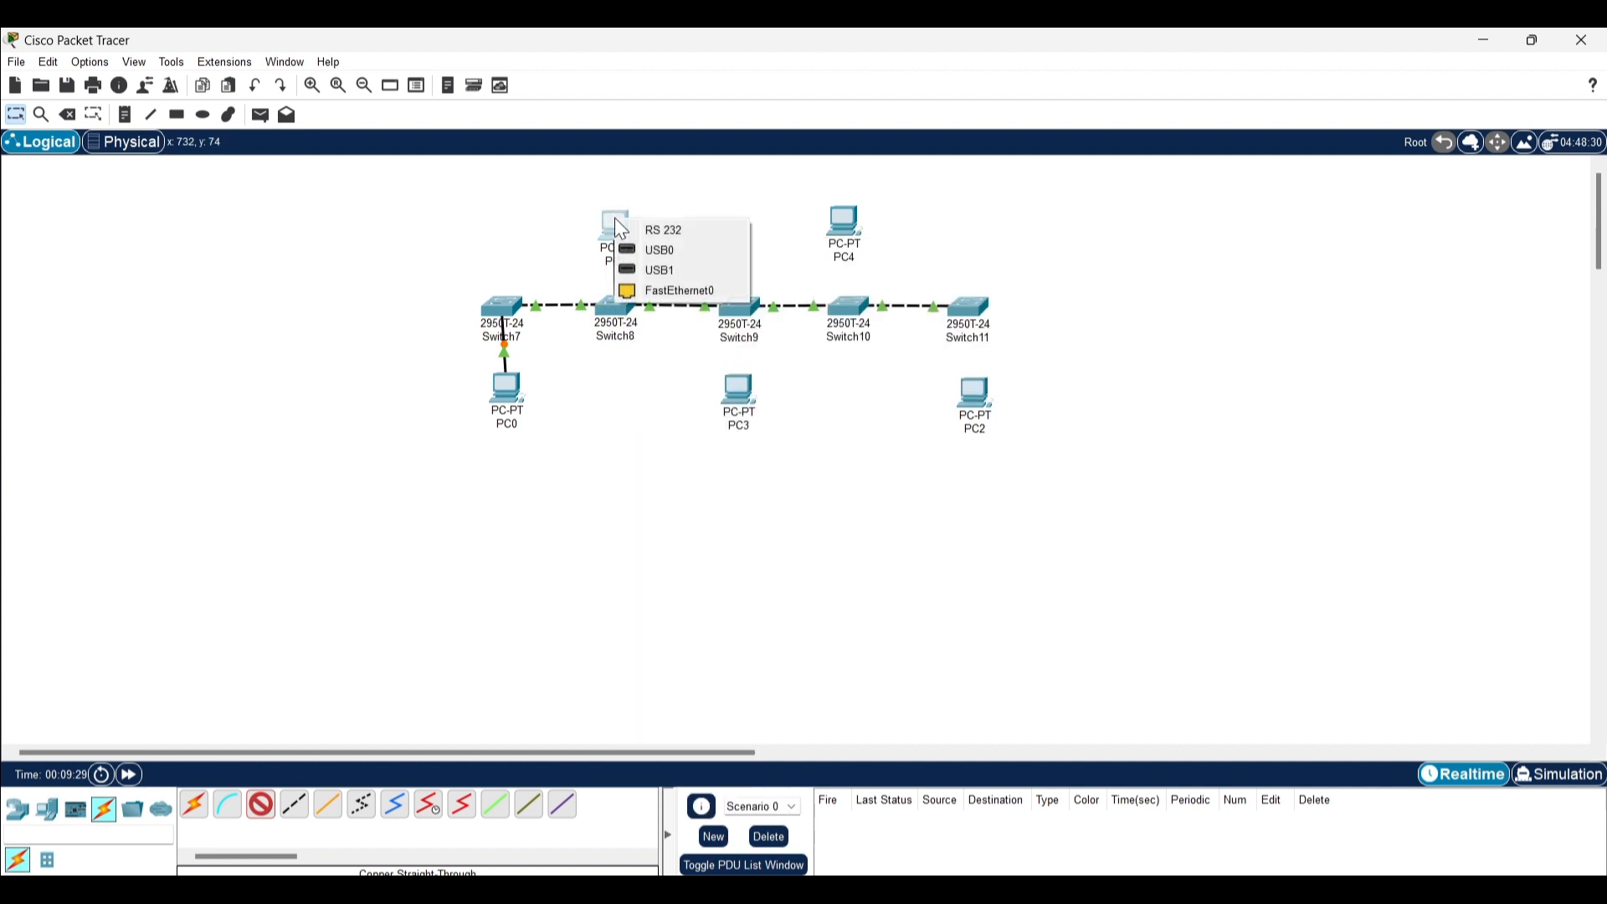
pyautogui.click(683, 291)
# - Connect Switch9's FastEthernet0/3 port to PC3's FastEthernet0 port with a Copper Straight-Through cable
pyautogui.click(741, 308)
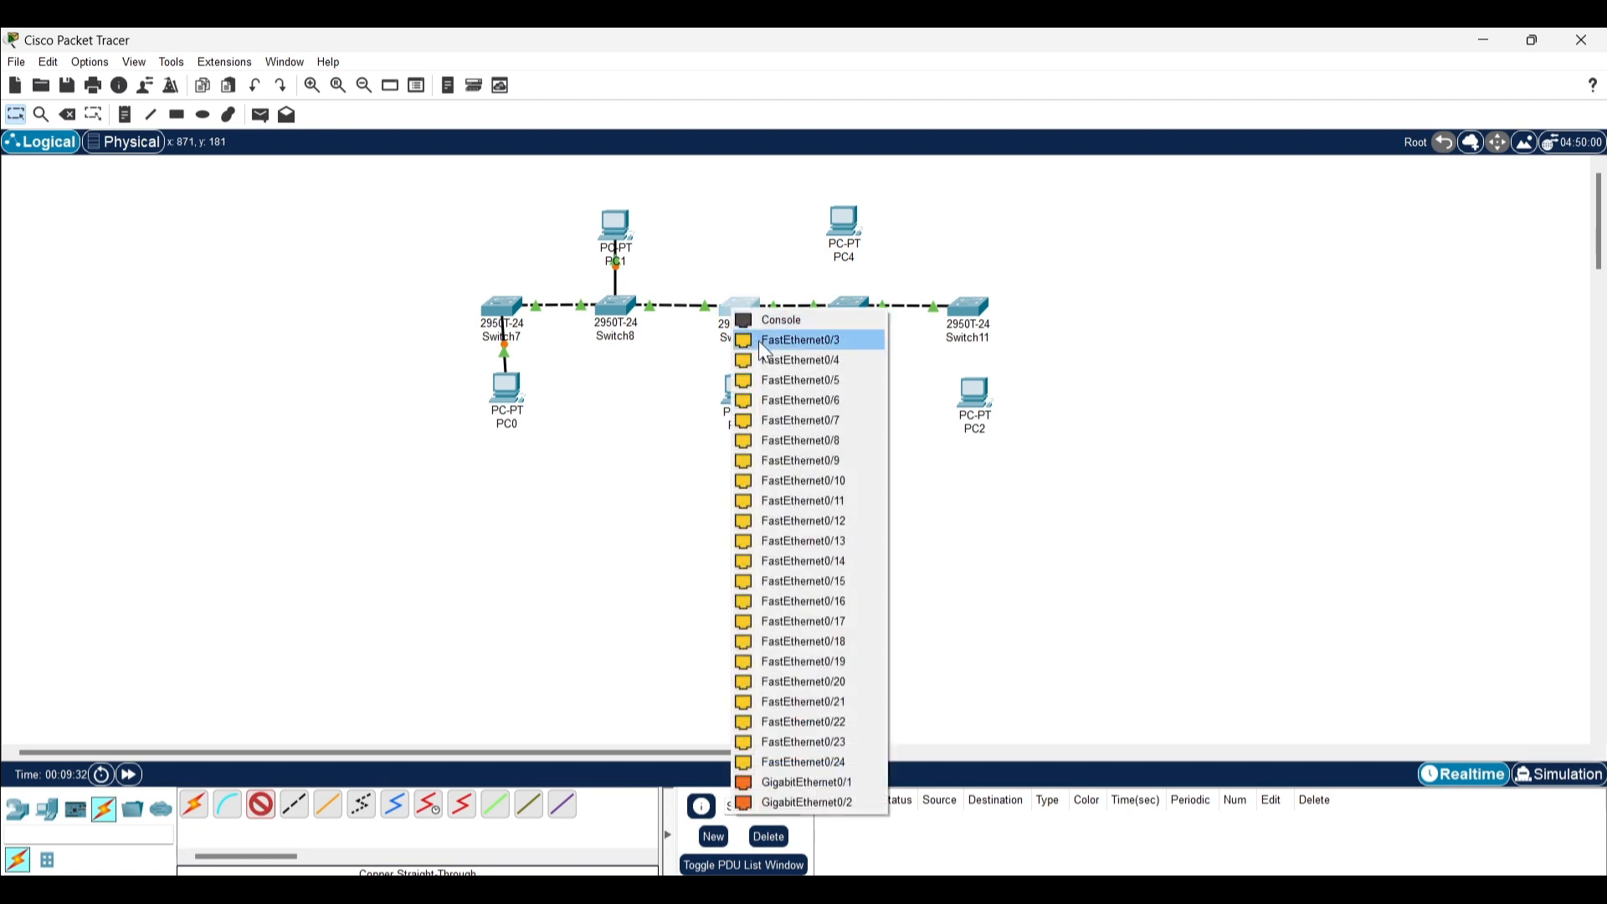
pyautogui.click(758, 340)
pyautogui.click(732, 393)
pyautogui.click(777, 462)
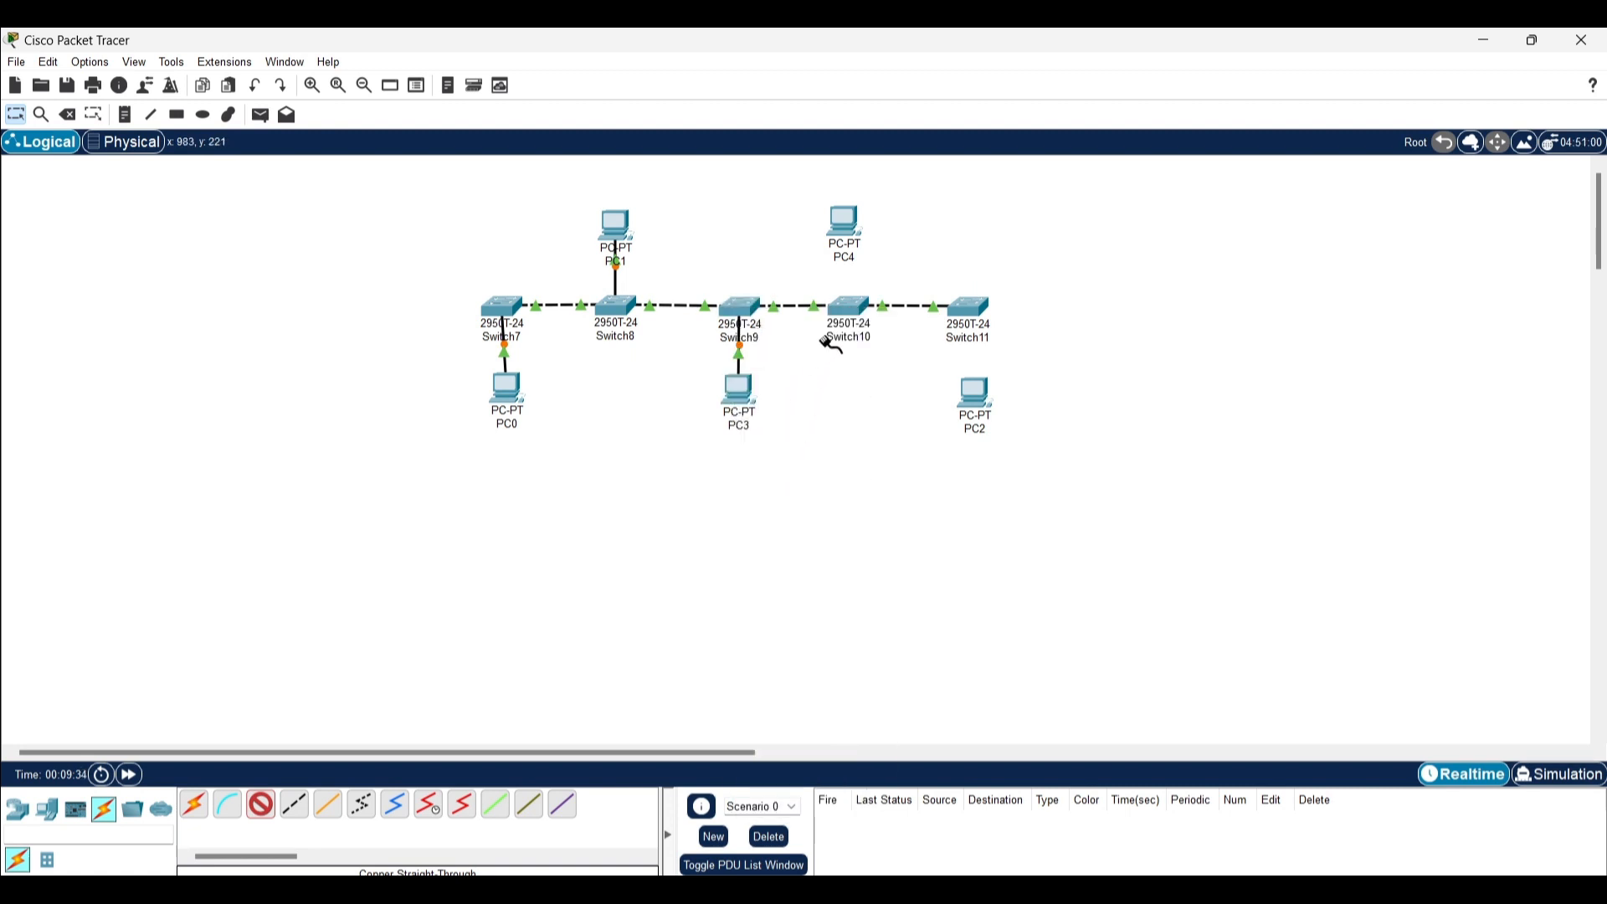
# - Connect Switch10 to PC4's FastEthernet0 port with a Copper Straight-Through cable
pyautogui.click(847, 307)
pyautogui.click(868, 339)
pyautogui.click(845, 216)
pyautogui.click(889, 286)
# - Connect Switch11 to PC2's FastEthernet0 port with a Copper Straight-Through cable, and align PC4 directly above Switch10
pyautogui.click(960, 303)
pyautogui.click(983, 333)
pyautogui.click(977, 384)
pyautogui.click(996, 448)
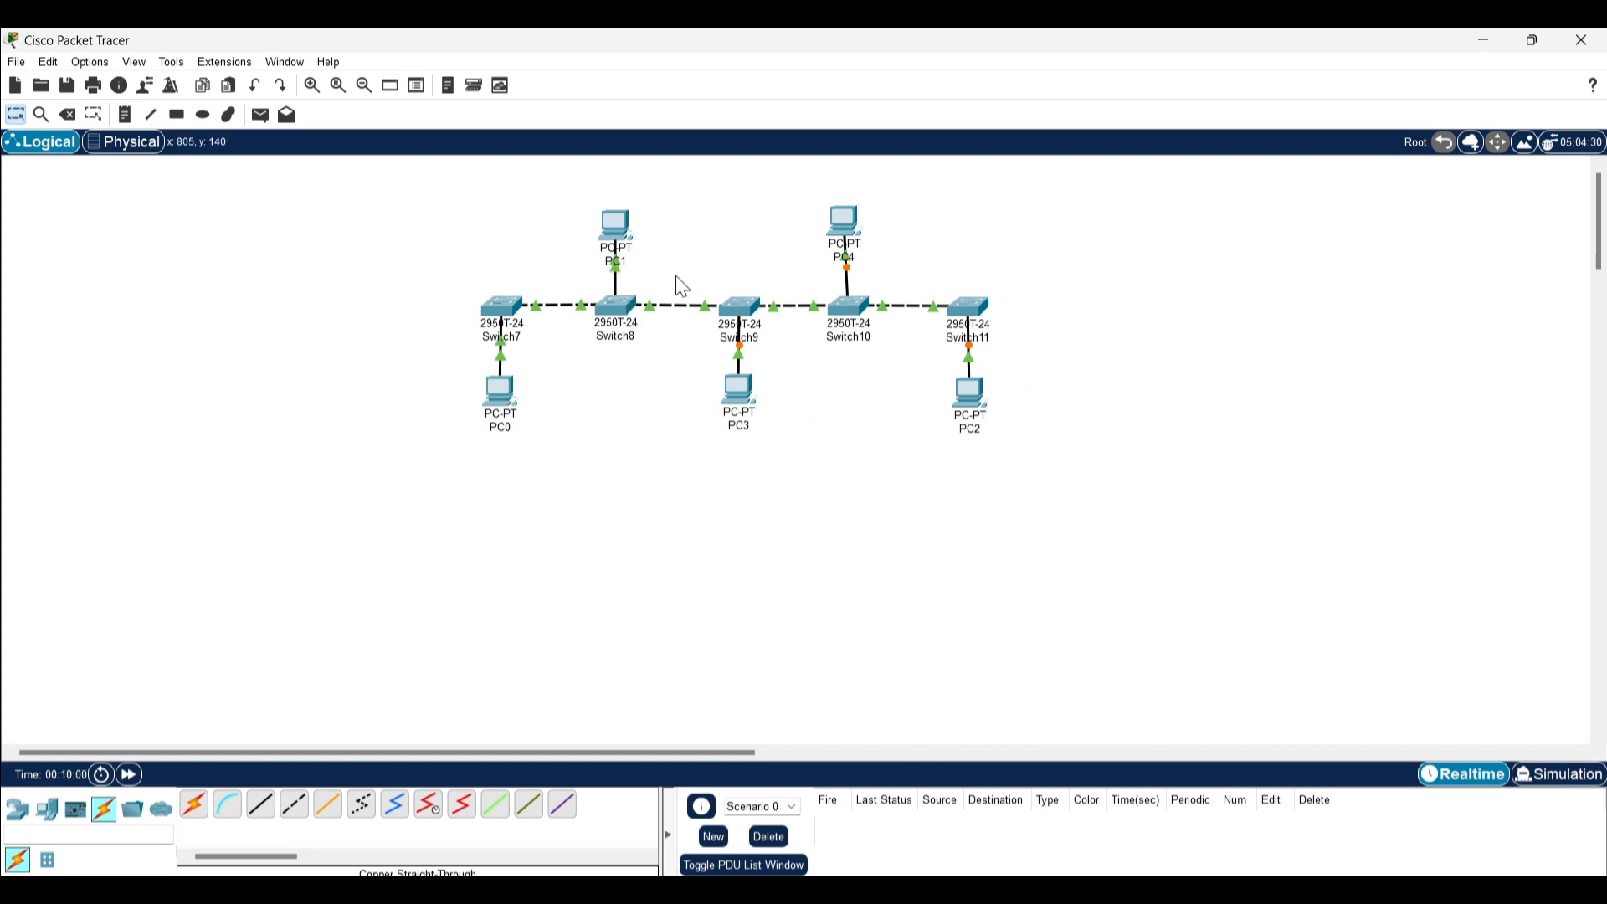
pyautogui.moveTo(846, 214); pyautogui.dragTo(849, 223)
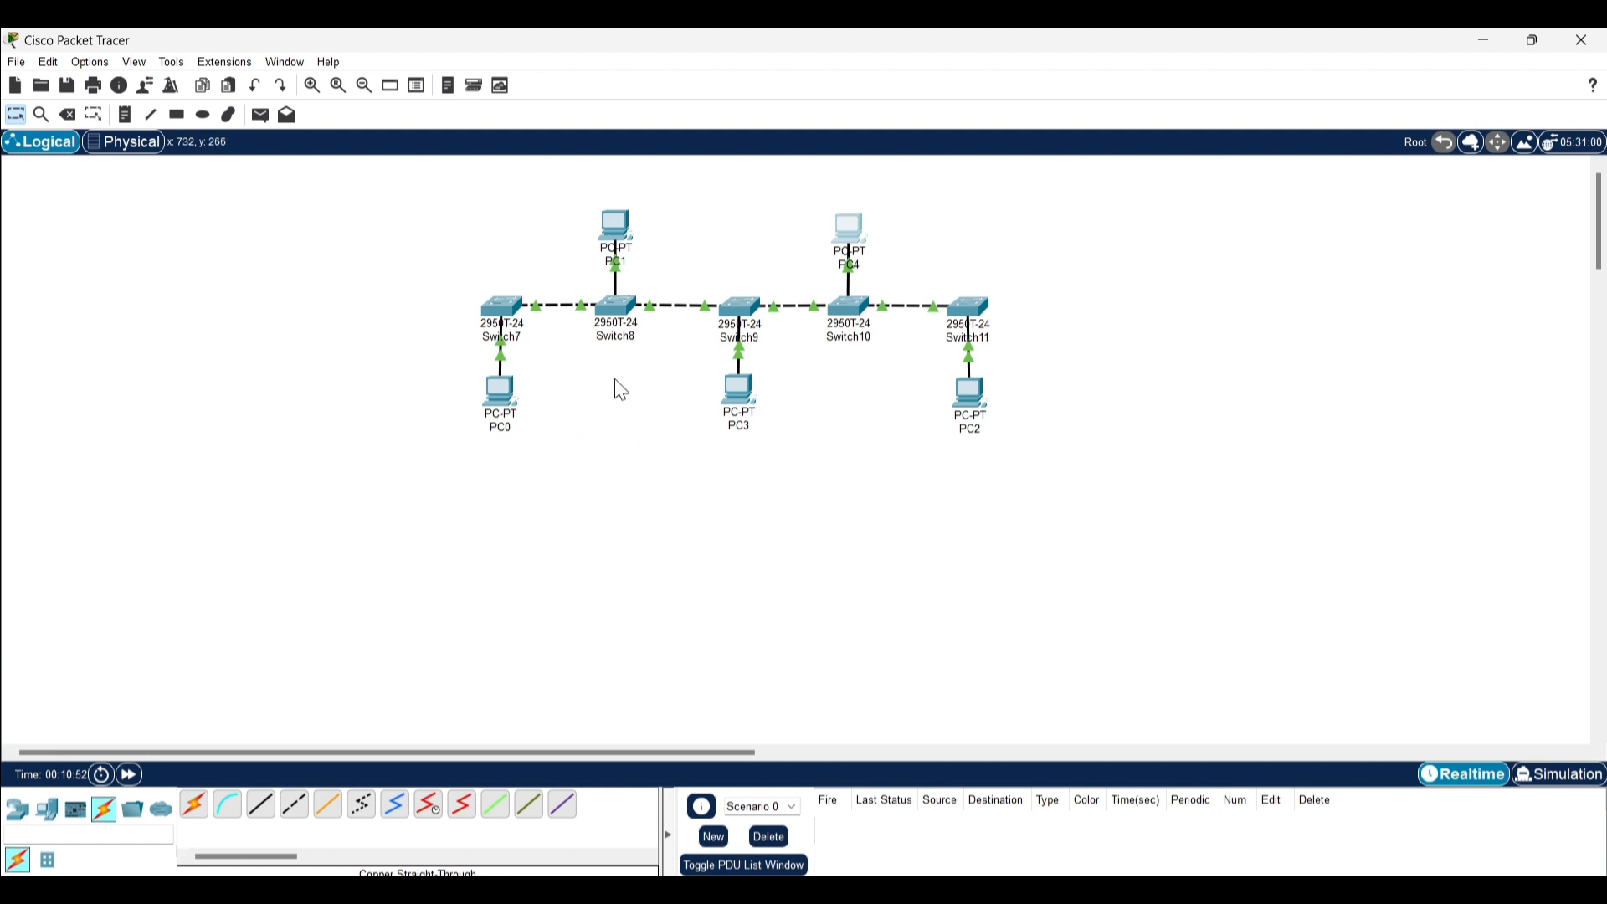
# - Open PC0's IP Configuration at the IPv4 address
pyautogui.click(503, 395)
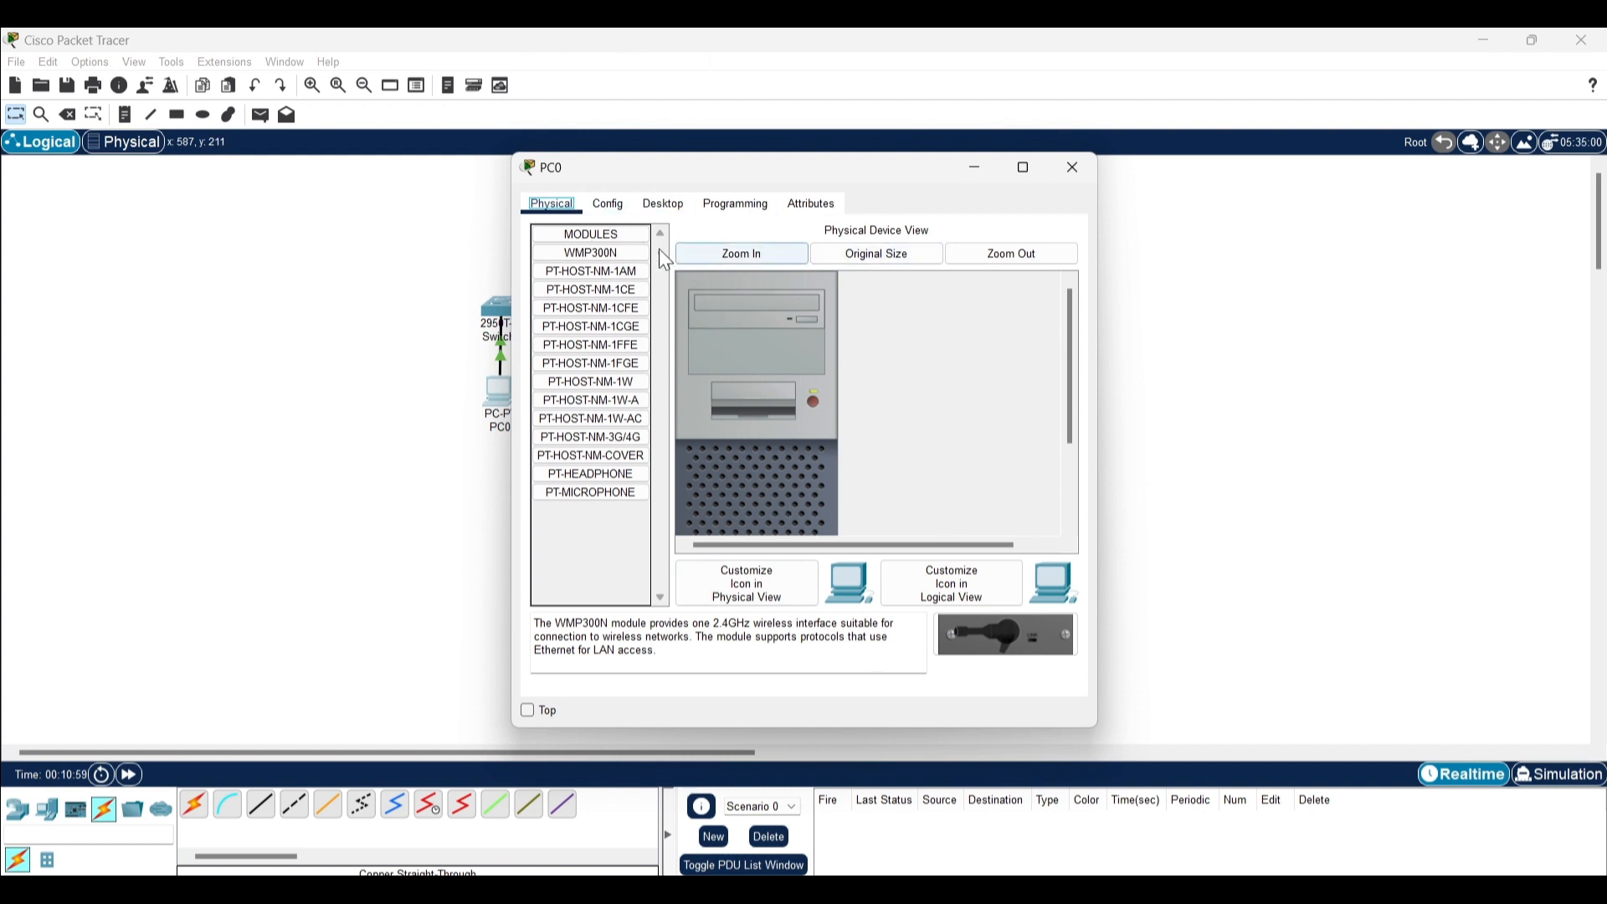
pyautogui.click(656, 209)
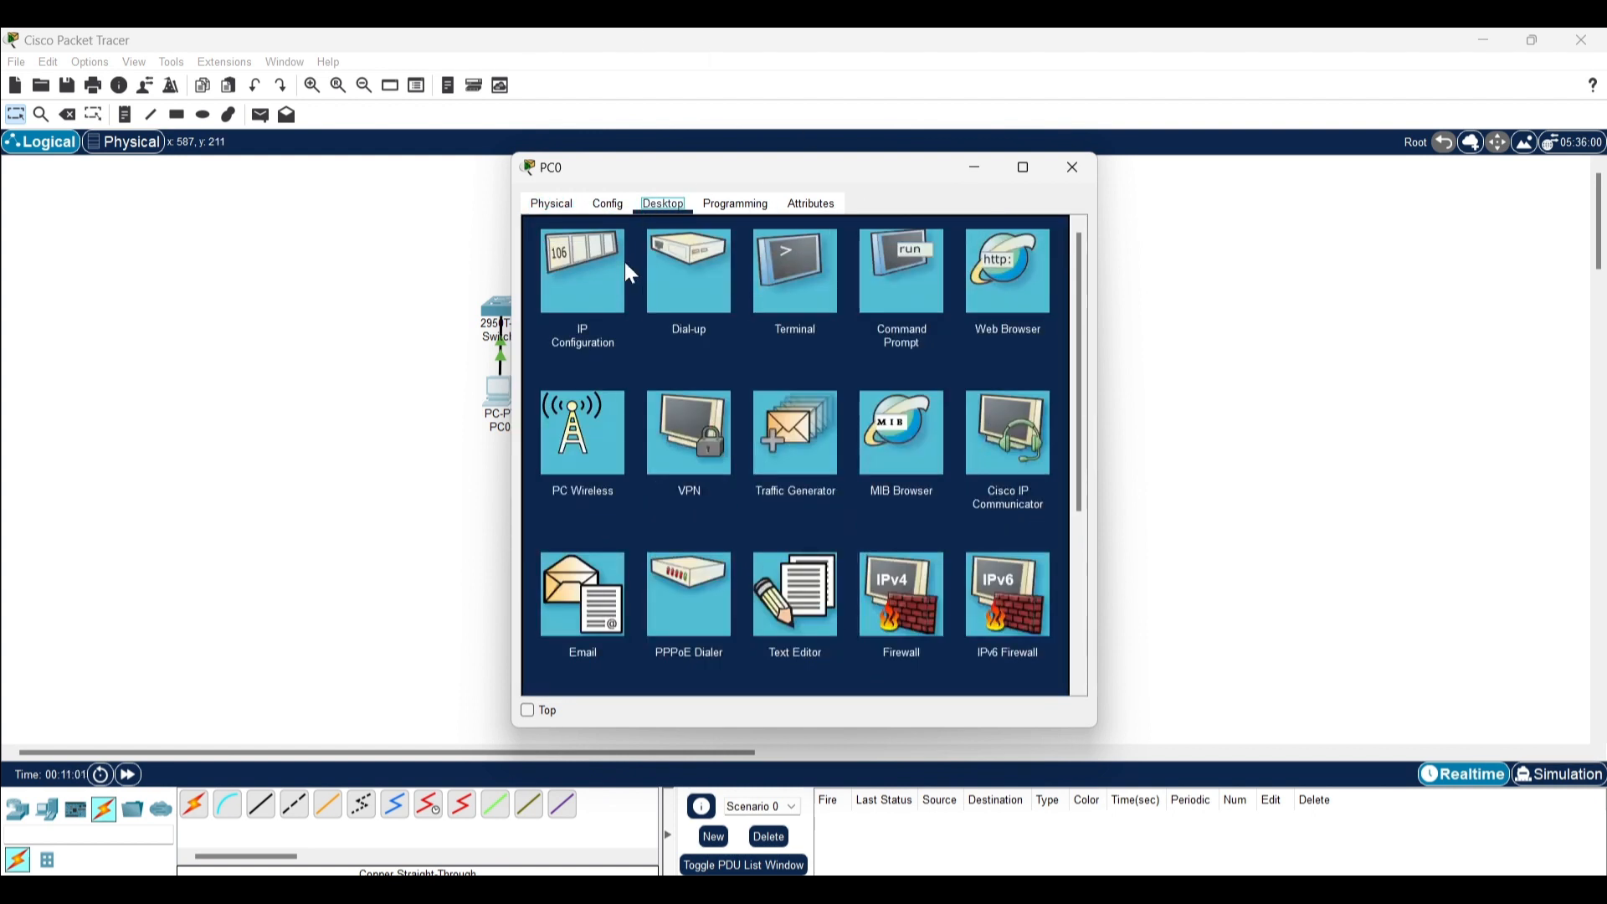
pyautogui.click(588, 274)
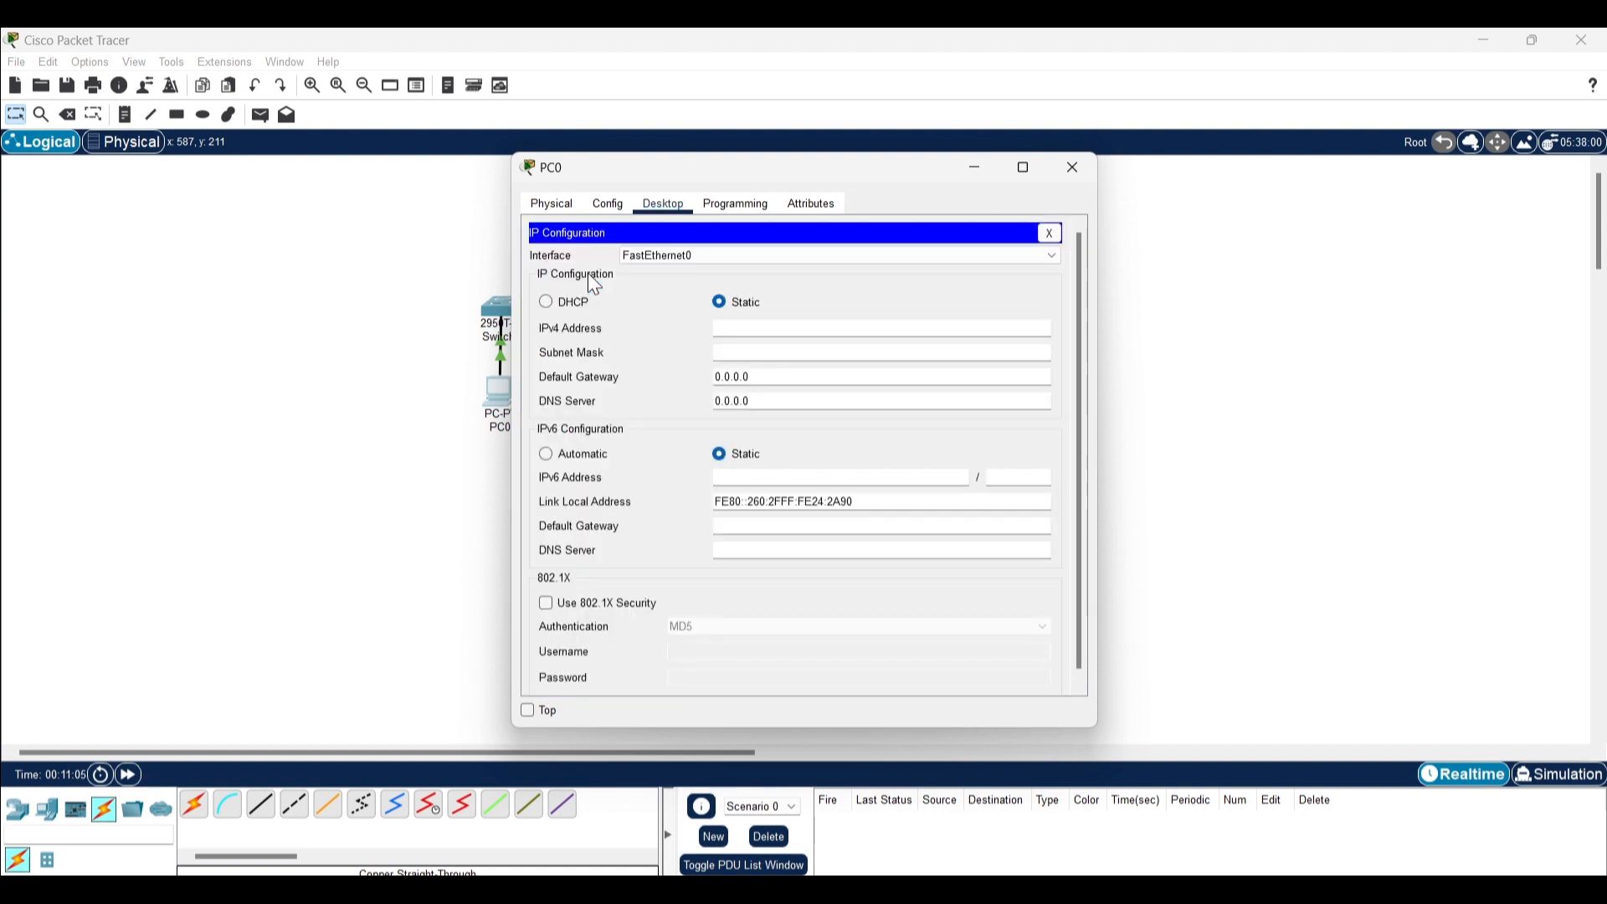
pyautogui.click(740, 328)
# - Switch to Microsoft Whiteboard and handwrite an underlined "LAN" and "class C Ip address" in purple beside the IP address table
pyautogui.click(1110, 889)
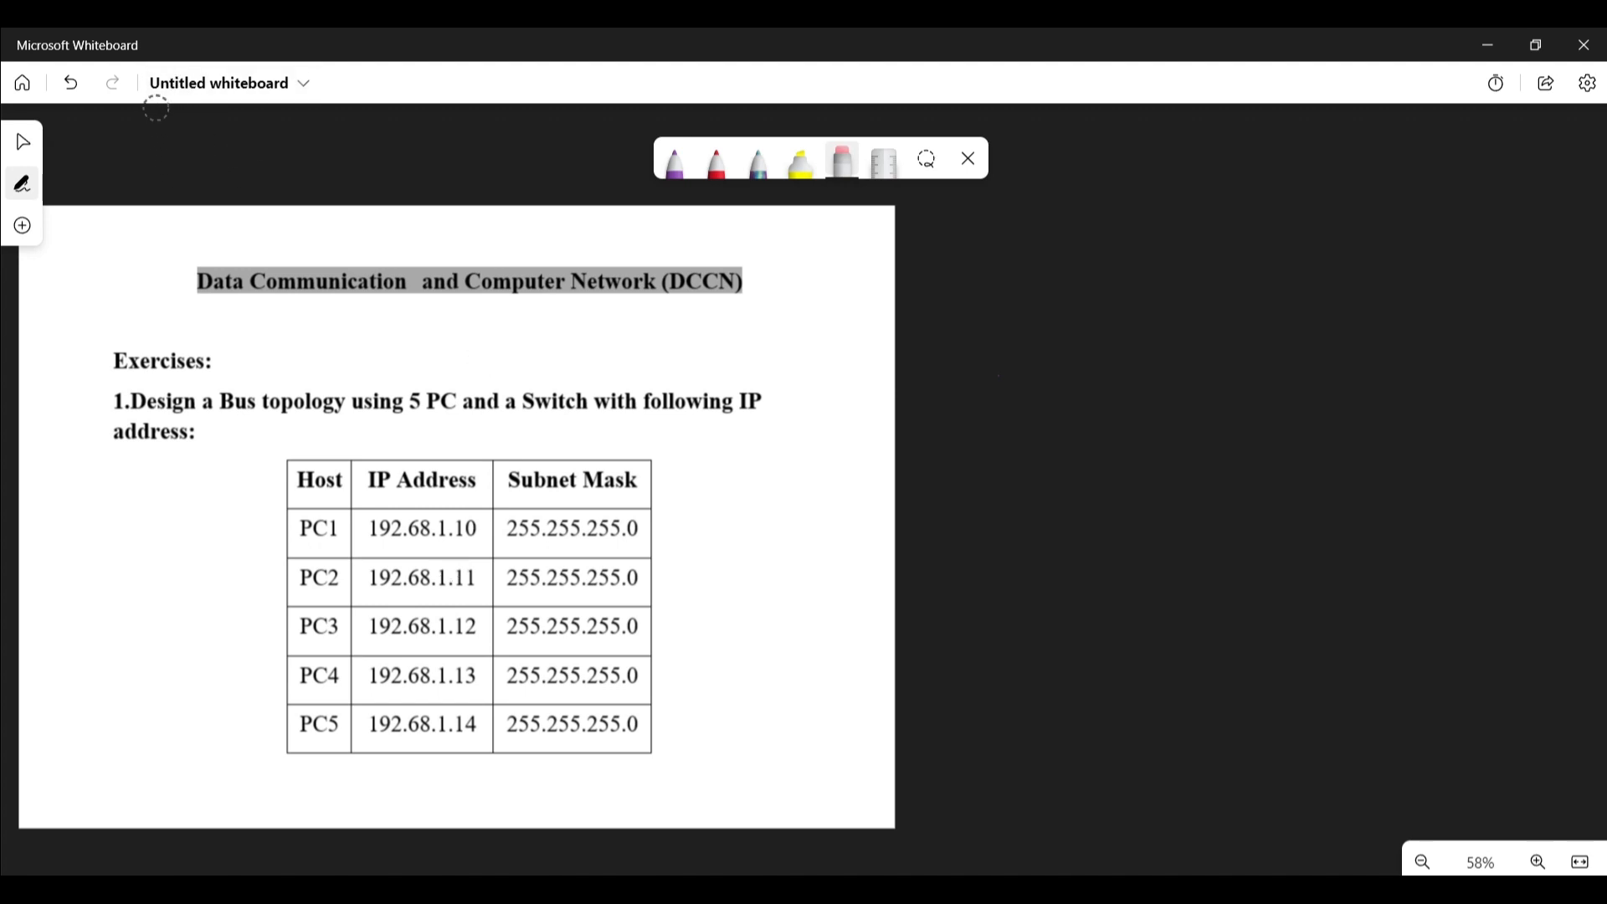
pyautogui.click(669, 163)
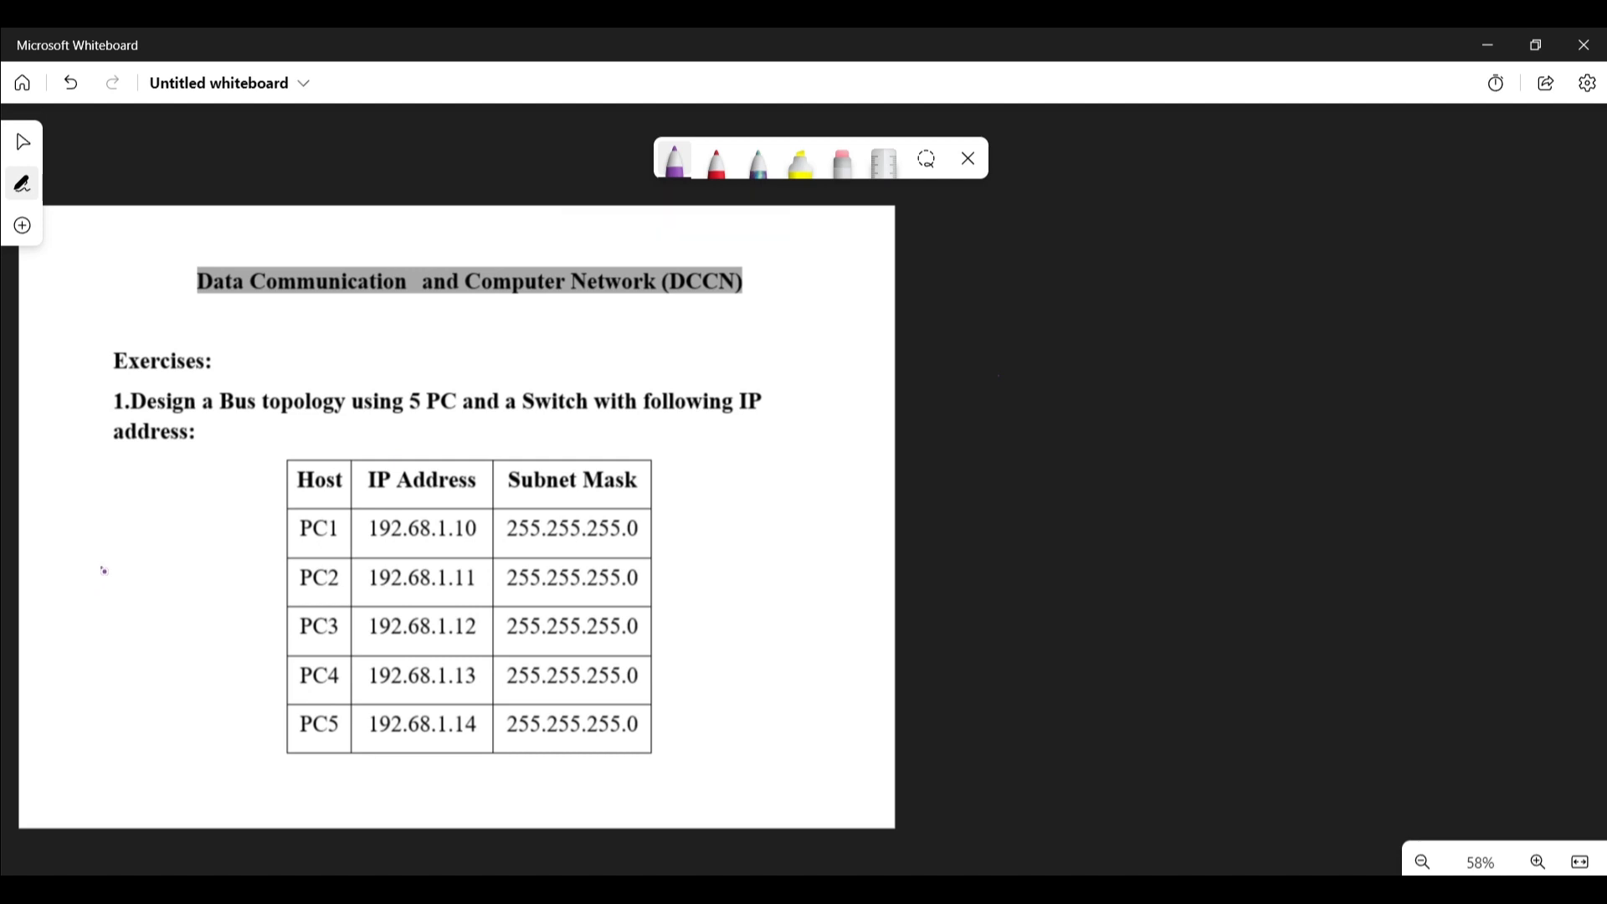
pyautogui.moveTo(100, 567); pyautogui.dragTo(143, 537)
pyautogui.moveTo(112, 597); pyautogui.dragTo(157, 560)
pyautogui.moveTo(90, 669)
pyautogui.mouseDown()
pyautogui.moveTo(83, 683)
pyautogui.moveTo(280, 536)
pyautogui.mouseUp()
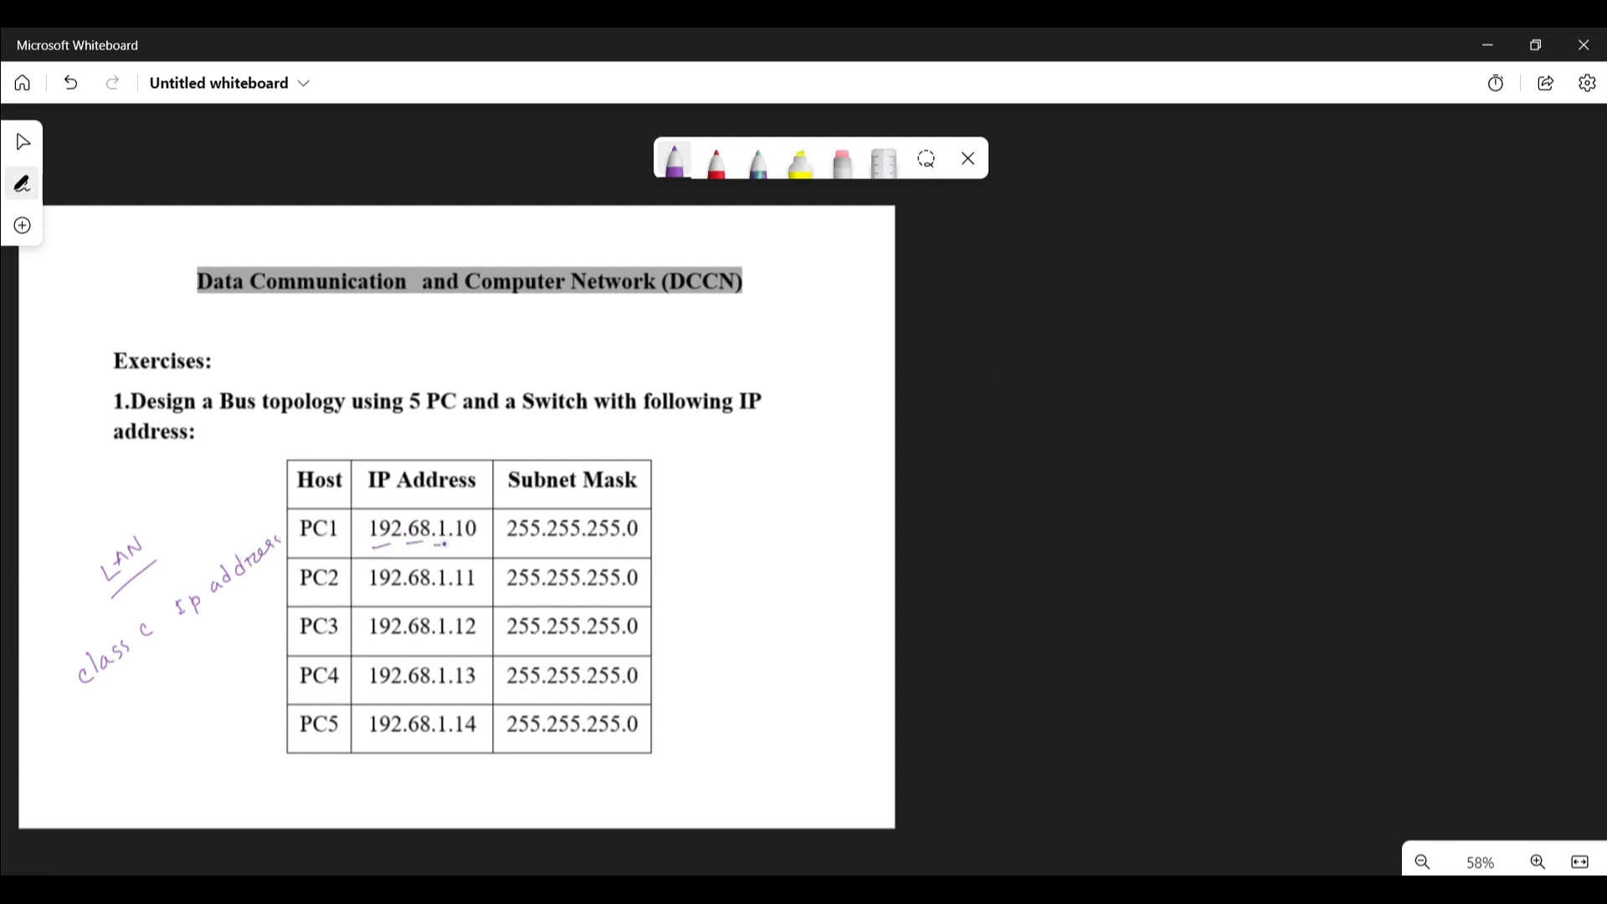
# - Mark up the table by underlining the IP addresses' network parts, circling their host parts, and underlining PC1's subnet mask
pyautogui.moveTo(434, 545); pyautogui.dragTo(474, 544)
pyautogui.moveTo(438, 545)
pyautogui.mouseDown()
pyautogui.moveTo(450, 534)
pyautogui.moveTo(399, 544)
pyautogui.moveTo(428, 542)
pyautogui.mouseUp()
pyautogui.moveTo(374, 594); pyautogui.dragTo(450, 586)
pyautogui.moveTo(373, 642); pyautogui.dragTo(454, 624)
pyautogui.moveTo(375, 692); pyautogui.dragTo(442, 685)
pyautogui.moveTo(375, 742)
pyautogui.mouseDown()
pyautogui.moveTo(444, 739)
pyautogui.moveTo(460, 716)
pyautogui.moveTo(459, 735)
pyautogui.moveTo(479, 711)
pyautogui.moveTo(459, 665)
pyautogui.moveTo(479, 692)
pyautogui.moveTo(484, 663)
pyautogui.moveTo(460, 620)
pyautogui.moveTo(458, 642)
pyautogui.moveTo(484, 617)
pyautogui.mouseUp()
pyautogui.moveTo(483, 559)
pyautogui.mouseDown()
pyautogui.moveTo(453, 585)
pyautogui.moveTo(482, 574)
pyautogui.moveTo(481, 514)
pyautogui.moveTo(451, 525)
pyautogui.moveTo(475, 546)
pyautogui.moveTo(485, 517)
pyautogui.mouseUp()
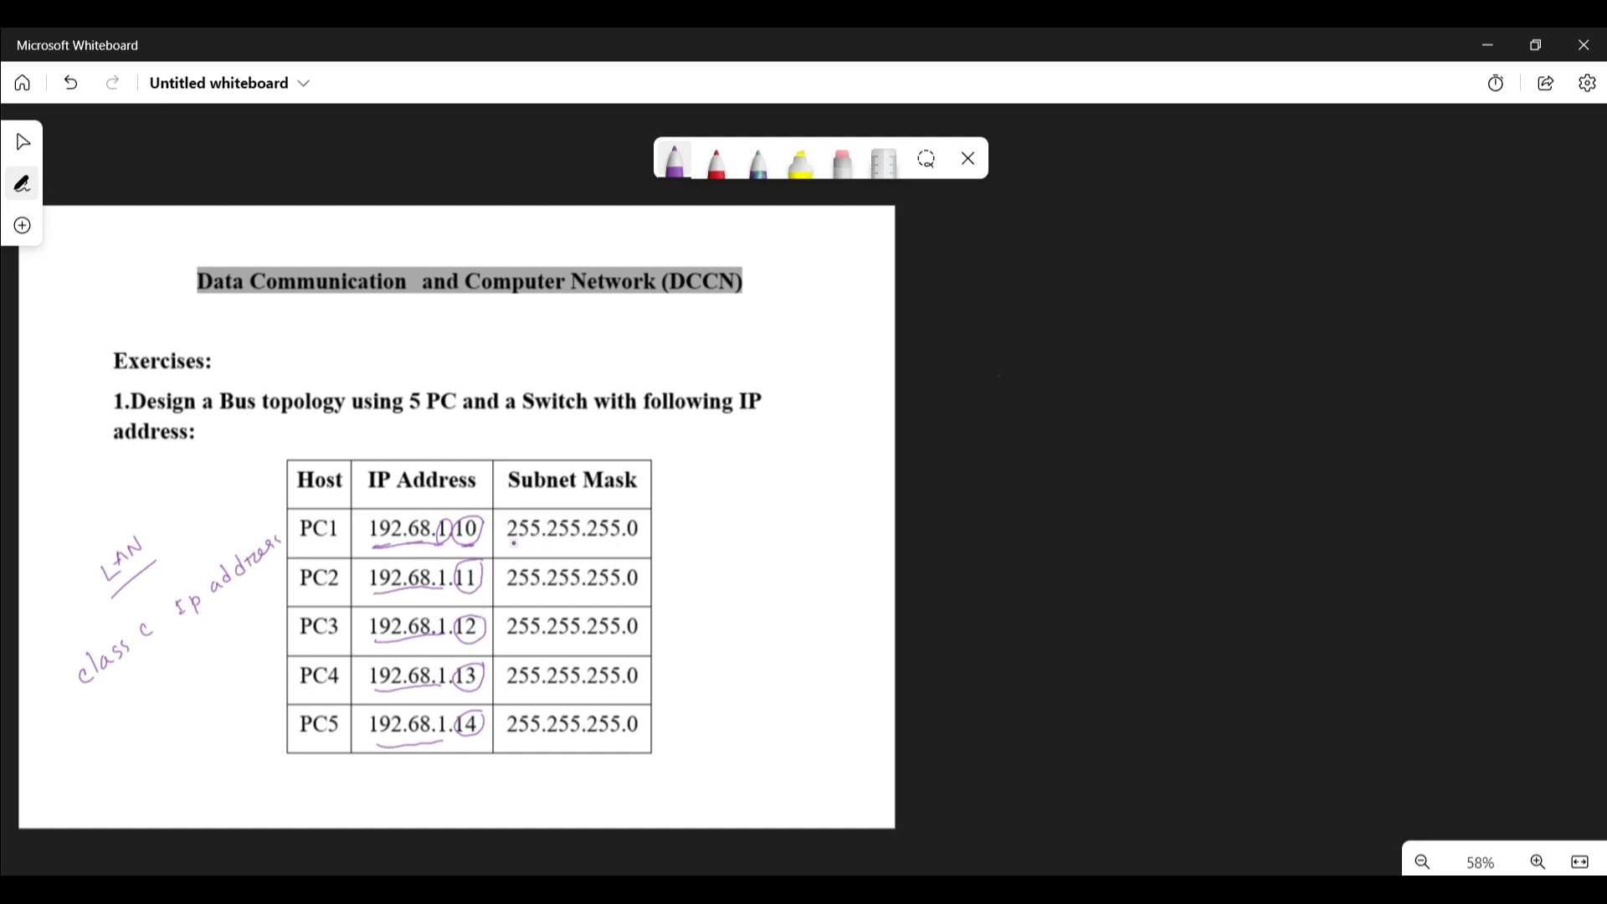
pyautogui.moveTo(508, 546); pyautogui.dragTo(637, 543)
# - Switch back to Cisco Packet Tracer and dismiss PC0's configuration window to show the whole topology
pyautogui.moveTo(1017, 888)
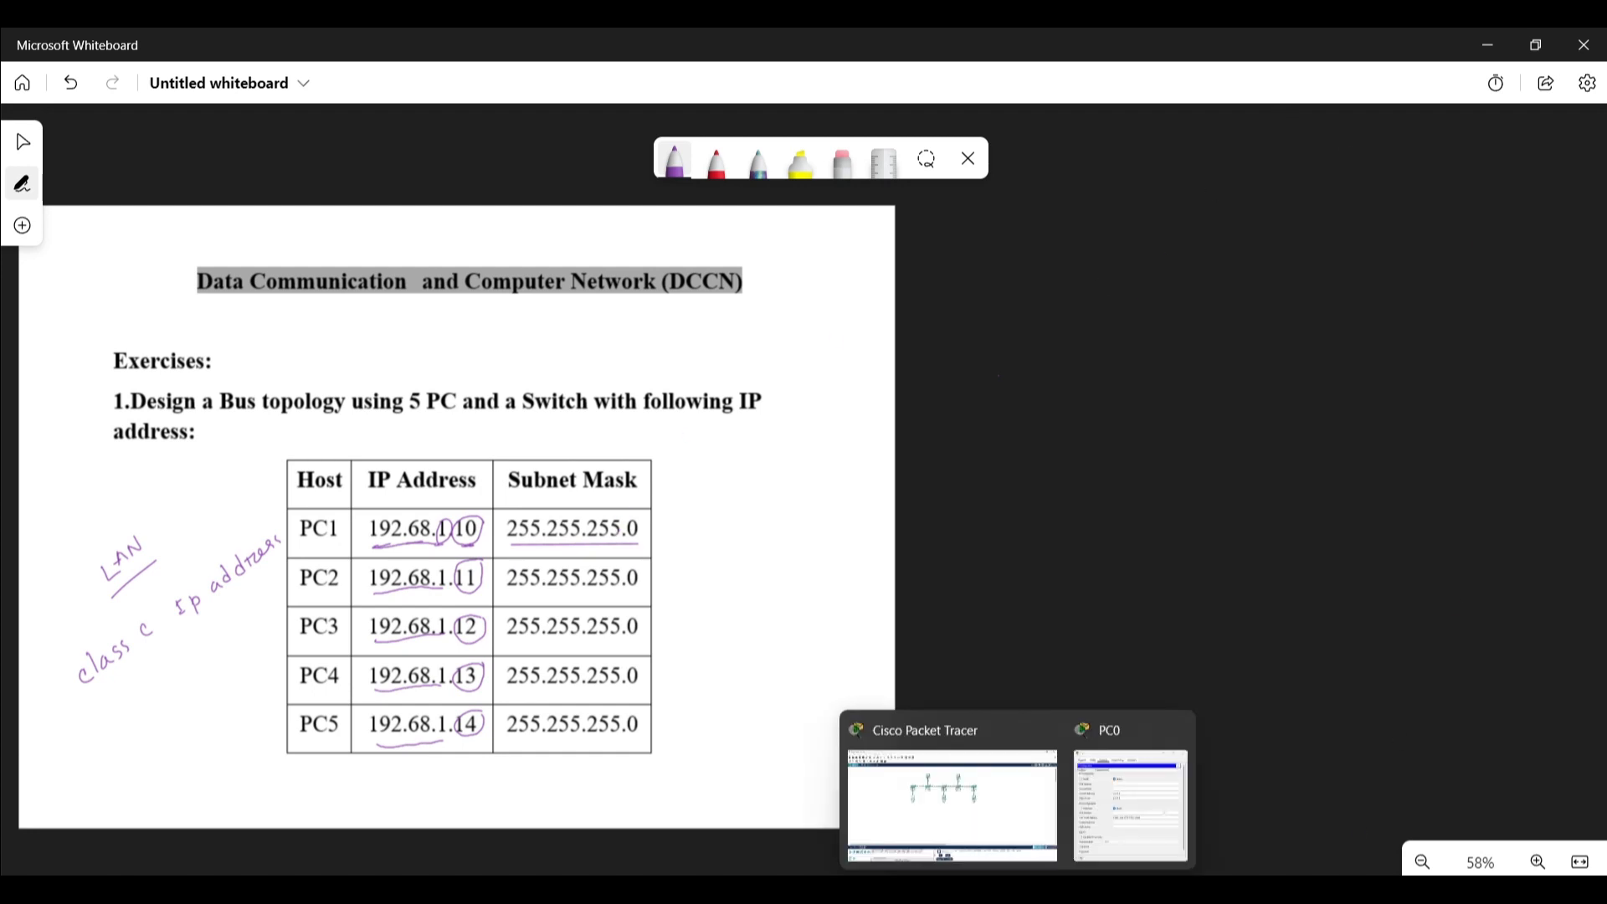
pyautogui.click(1000, 845)
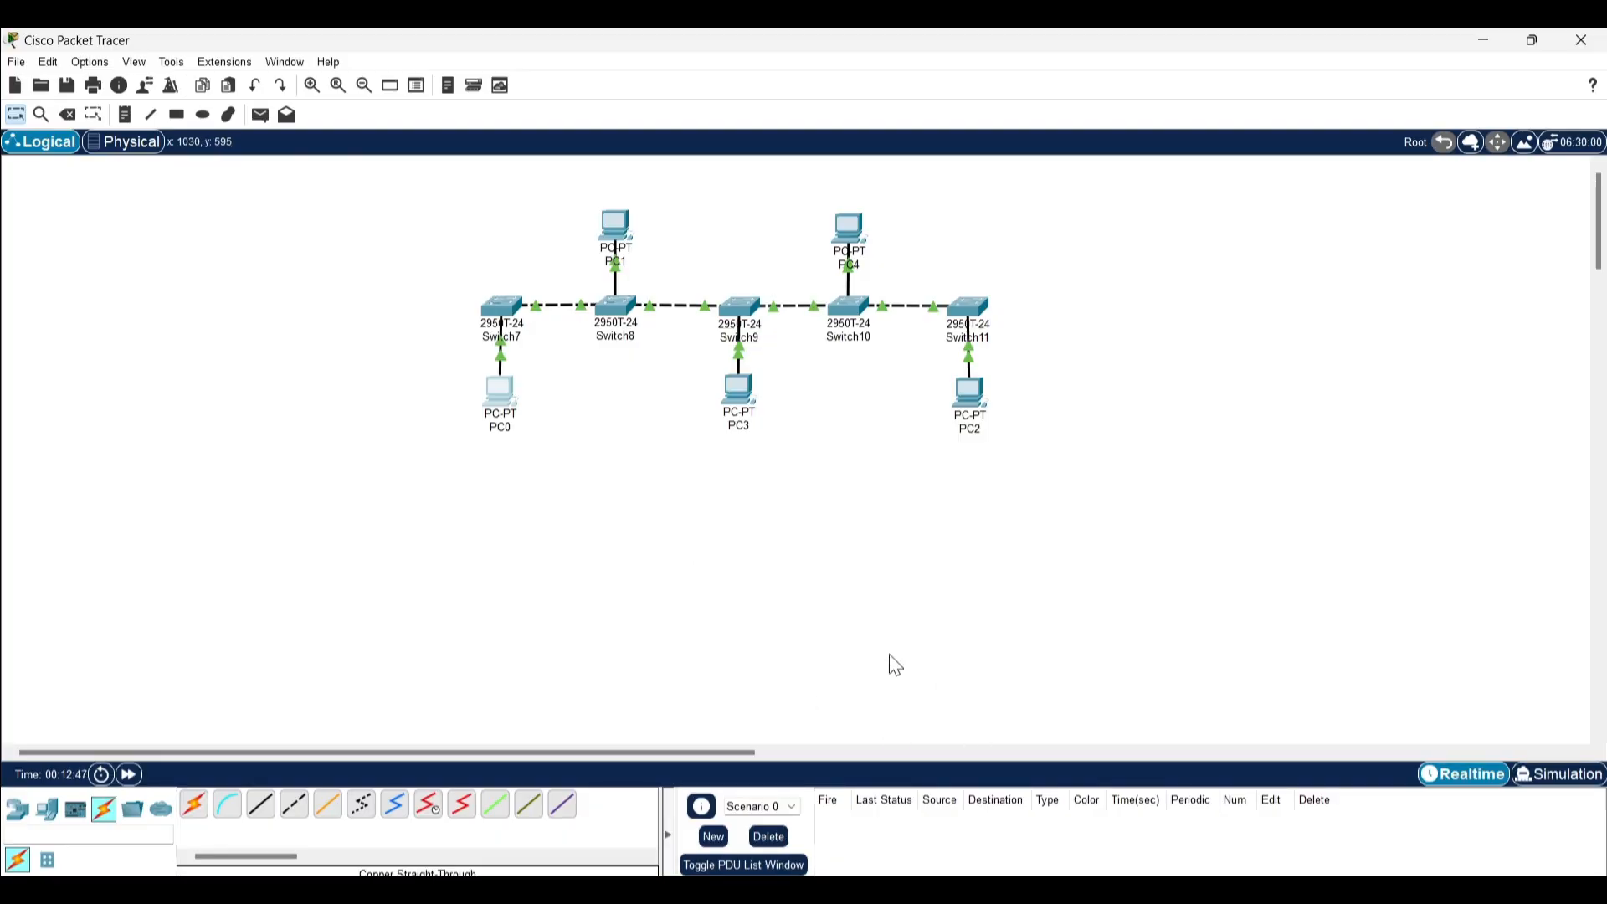
pyautogui.click(1123, 804)
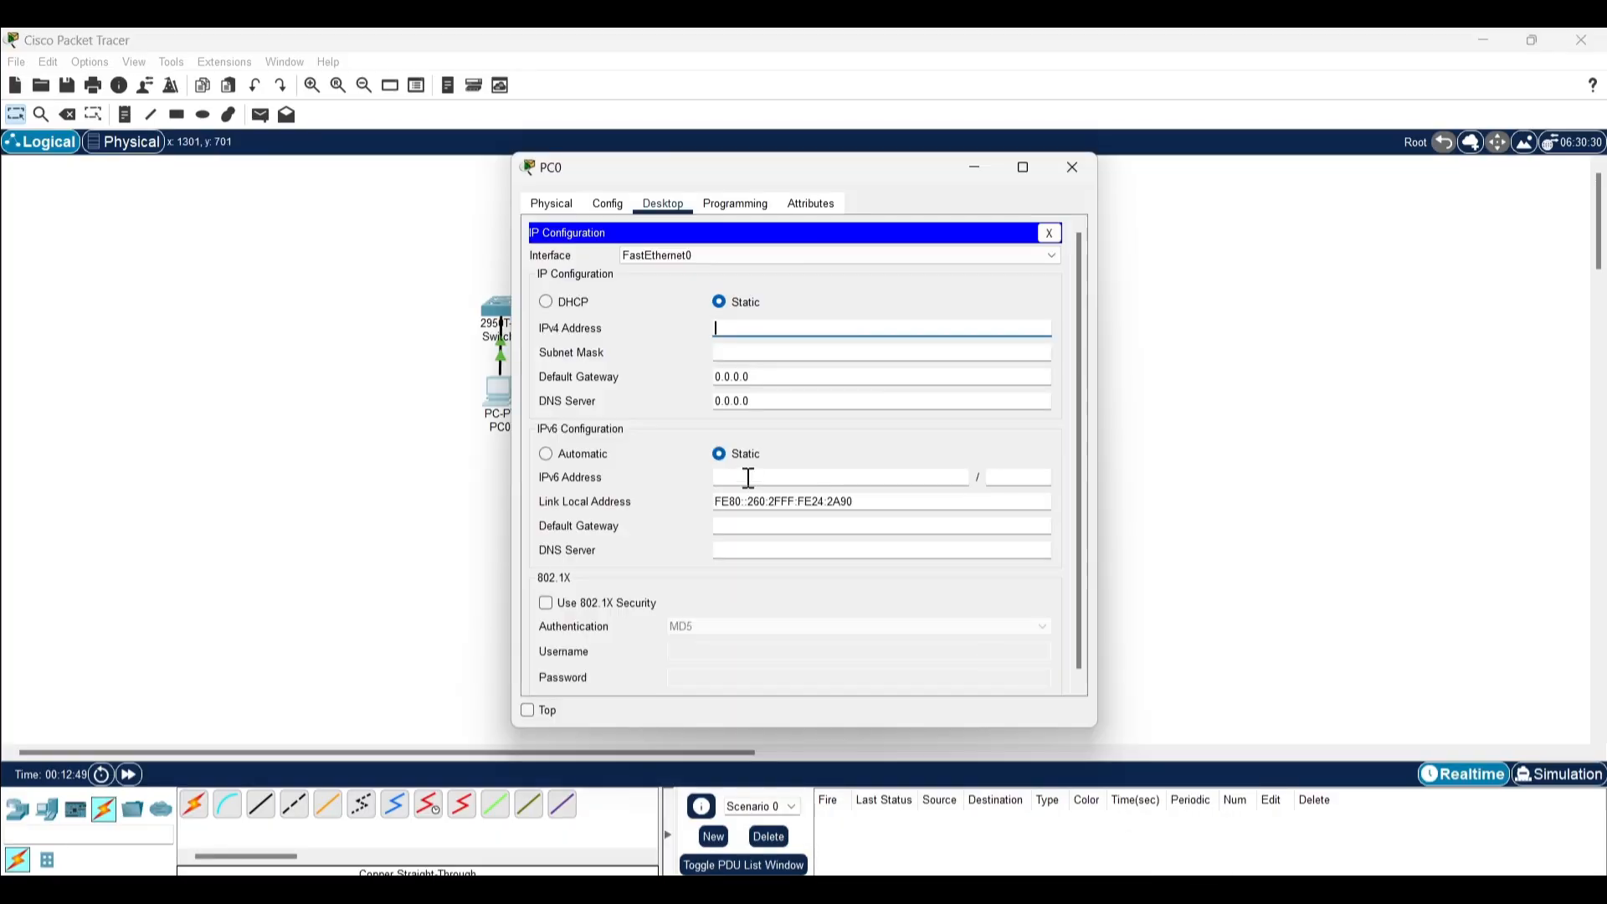
pyautogui.click(1240, 270)
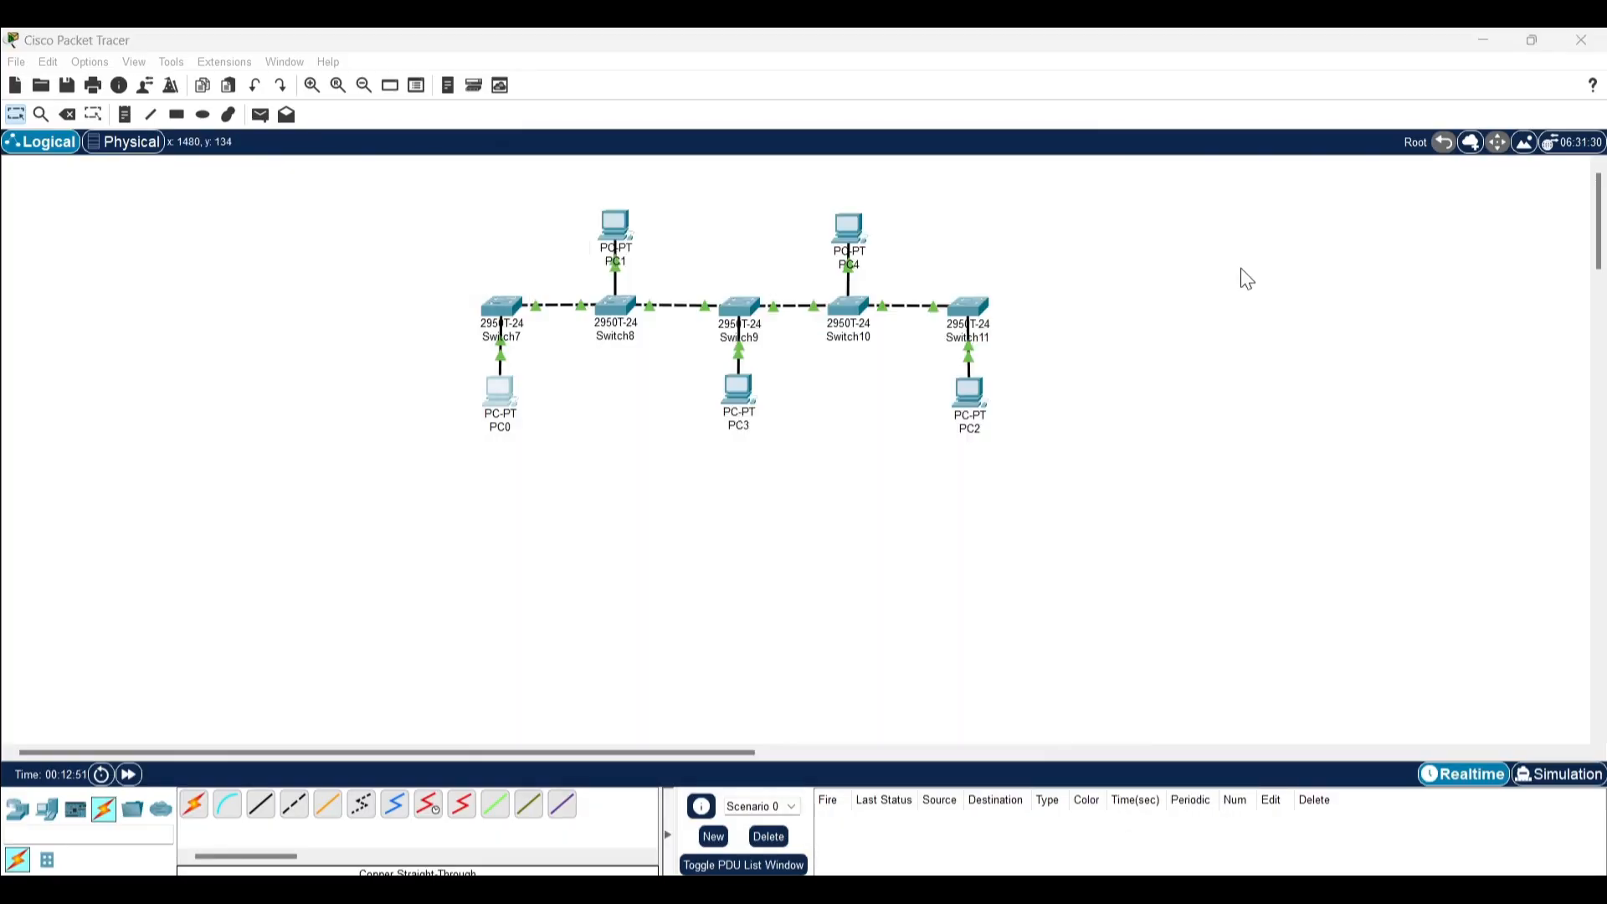
pyautogui.click(495, 410)
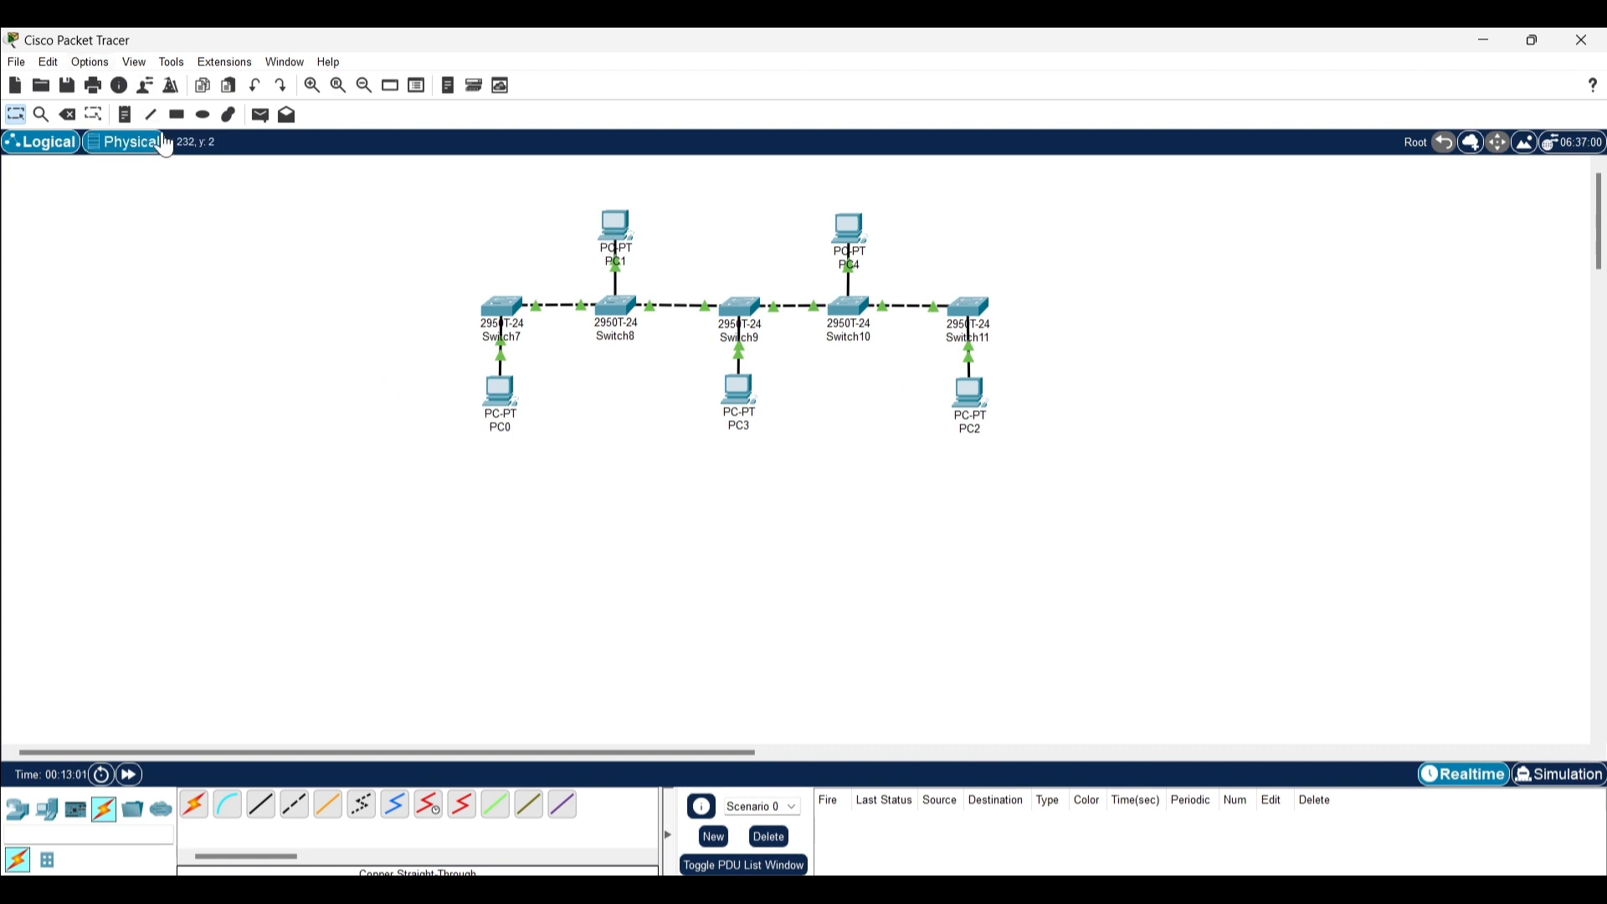
# - Place a note reading 192.168.1.10 below PC0 and copy its text
pyautogui.click(125, 116)
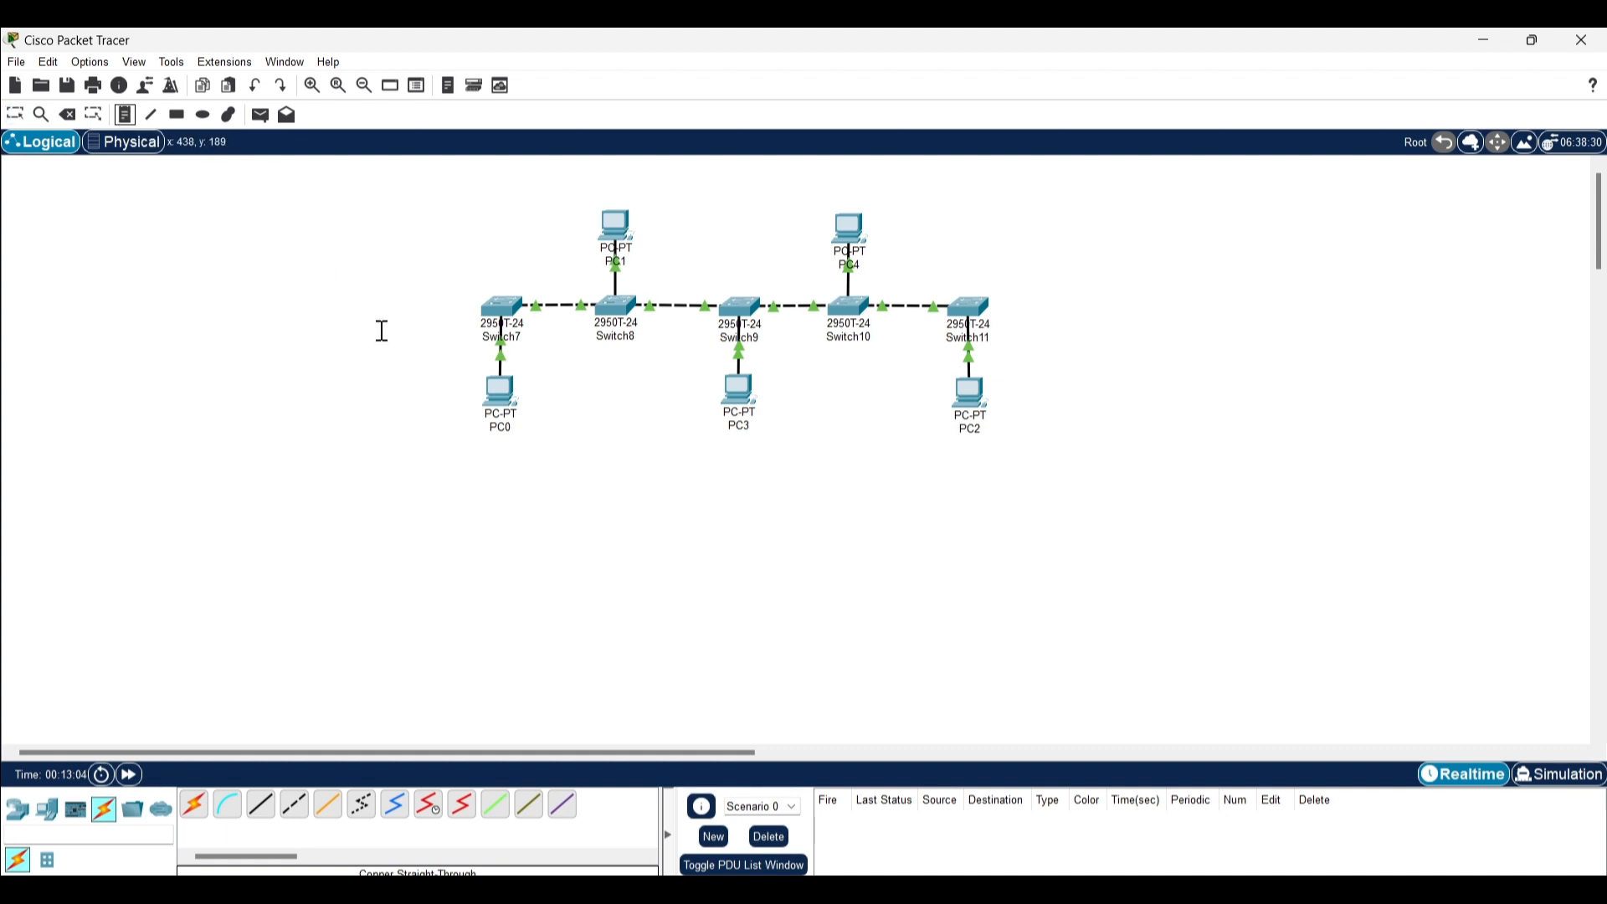
pyautogui.click(488, 461)
pyautogui.write('192.1')
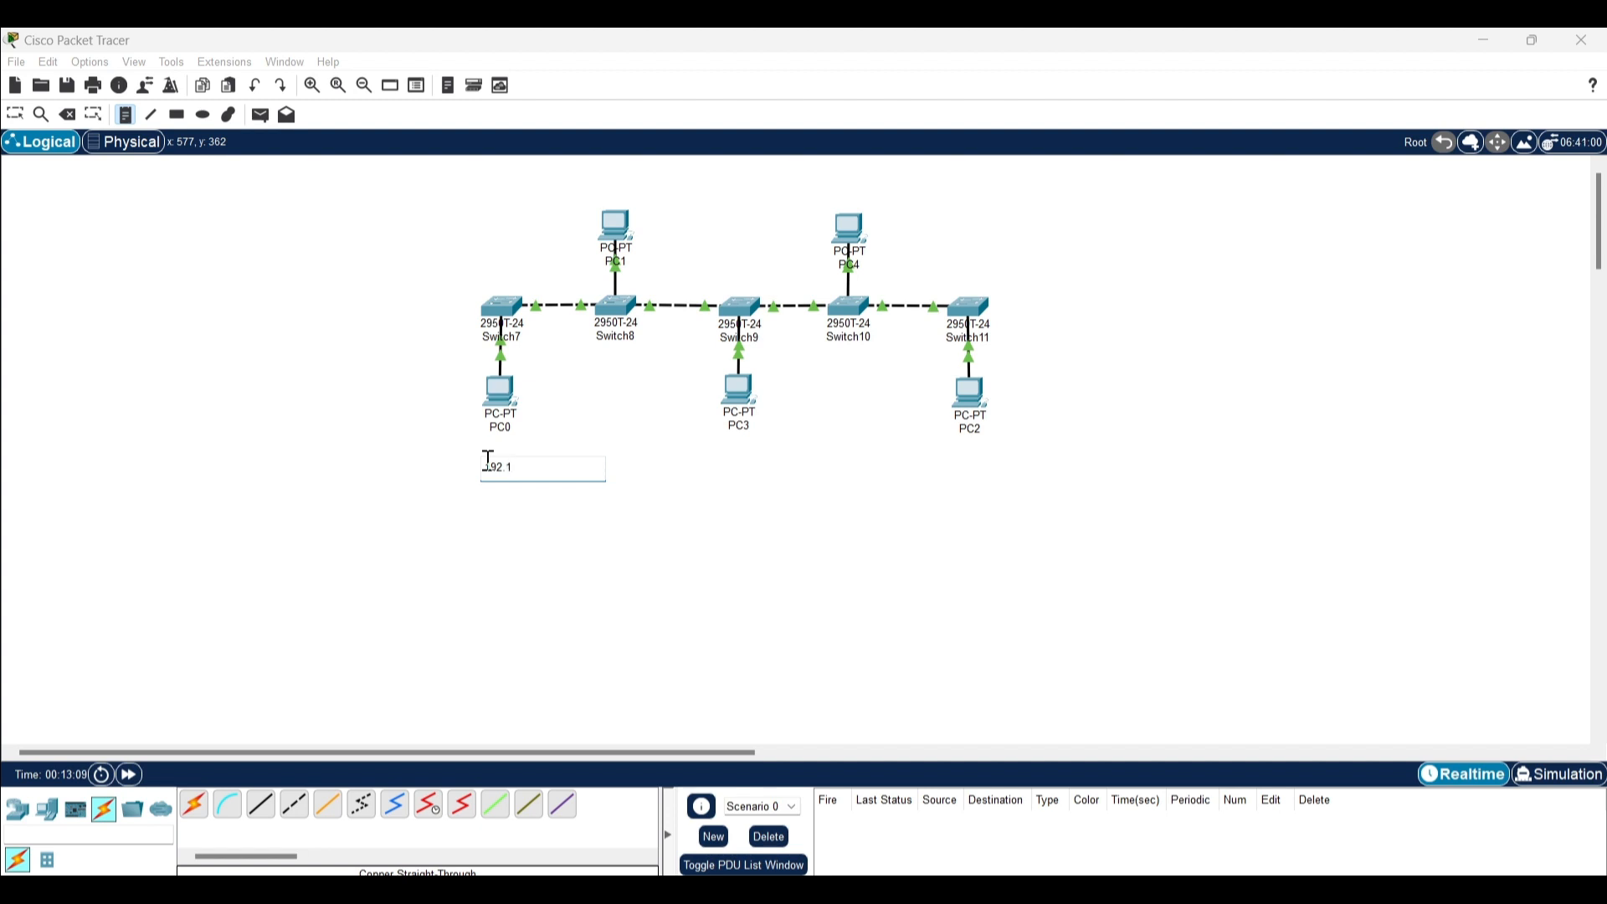
pyautogui.write('68.1.10')
pyautogui.moveTo(557, 470); pyautogui.dragTo(452, 466)
pyautogui.hotkey('ctrl', 'c')
pyautogui.click(630, 551)
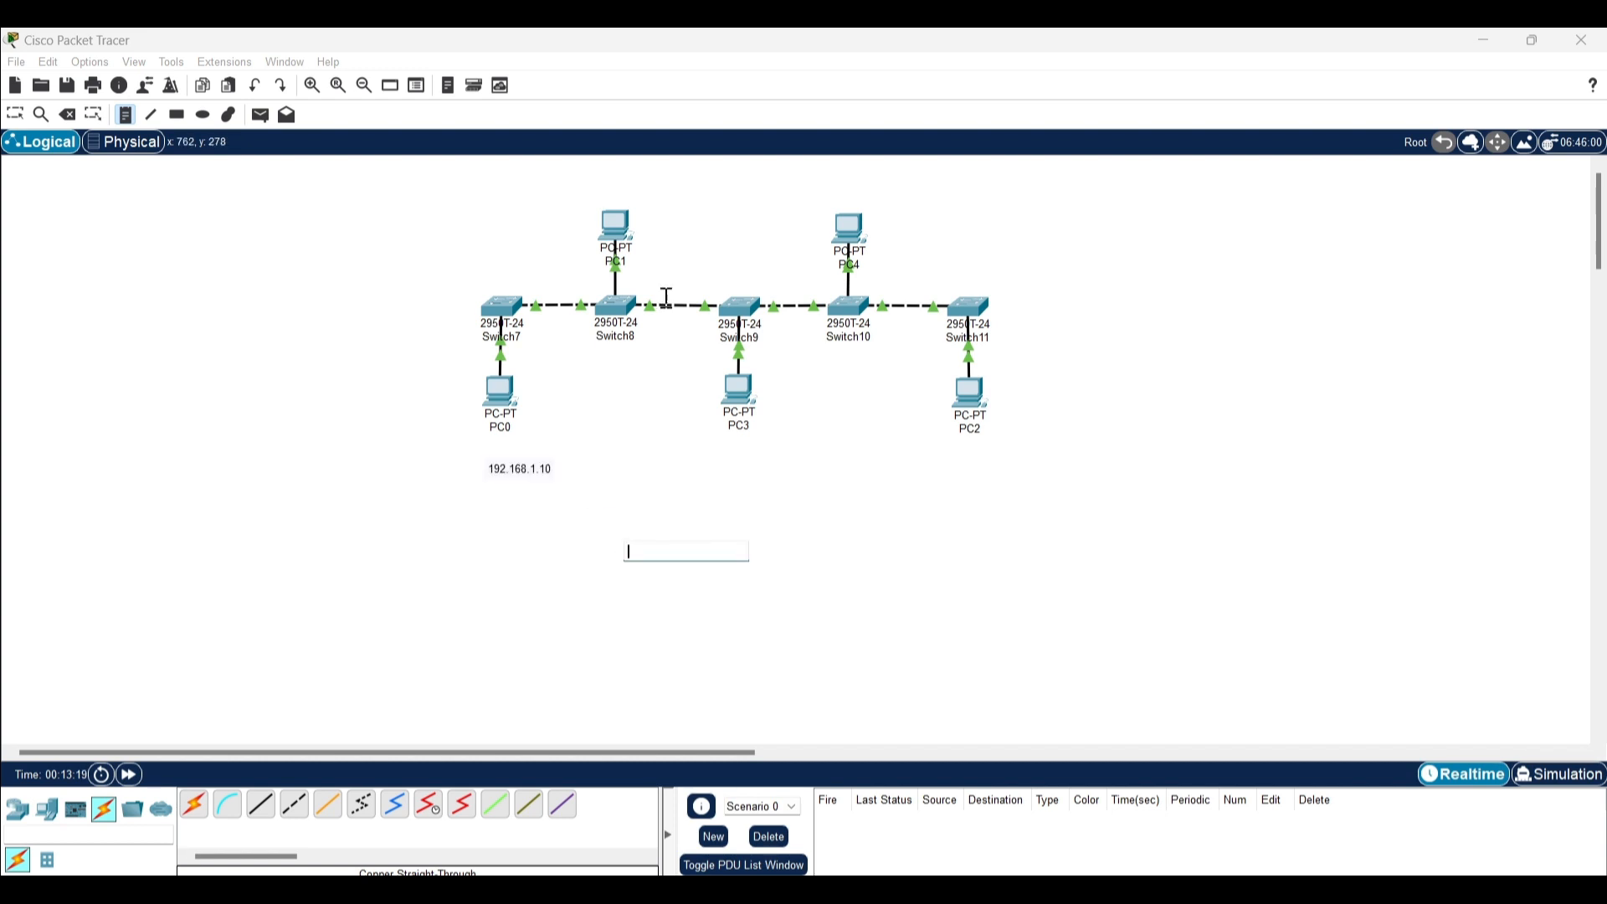
# - Place a note reading 192.168.1.11 above PC1, reusing the copied address
pyautogui.click(611, 195)
pyautogui.click(592, 193)
pyautogui.click(590, 187)
pyautogui.hotkey('ctrl', 'v')
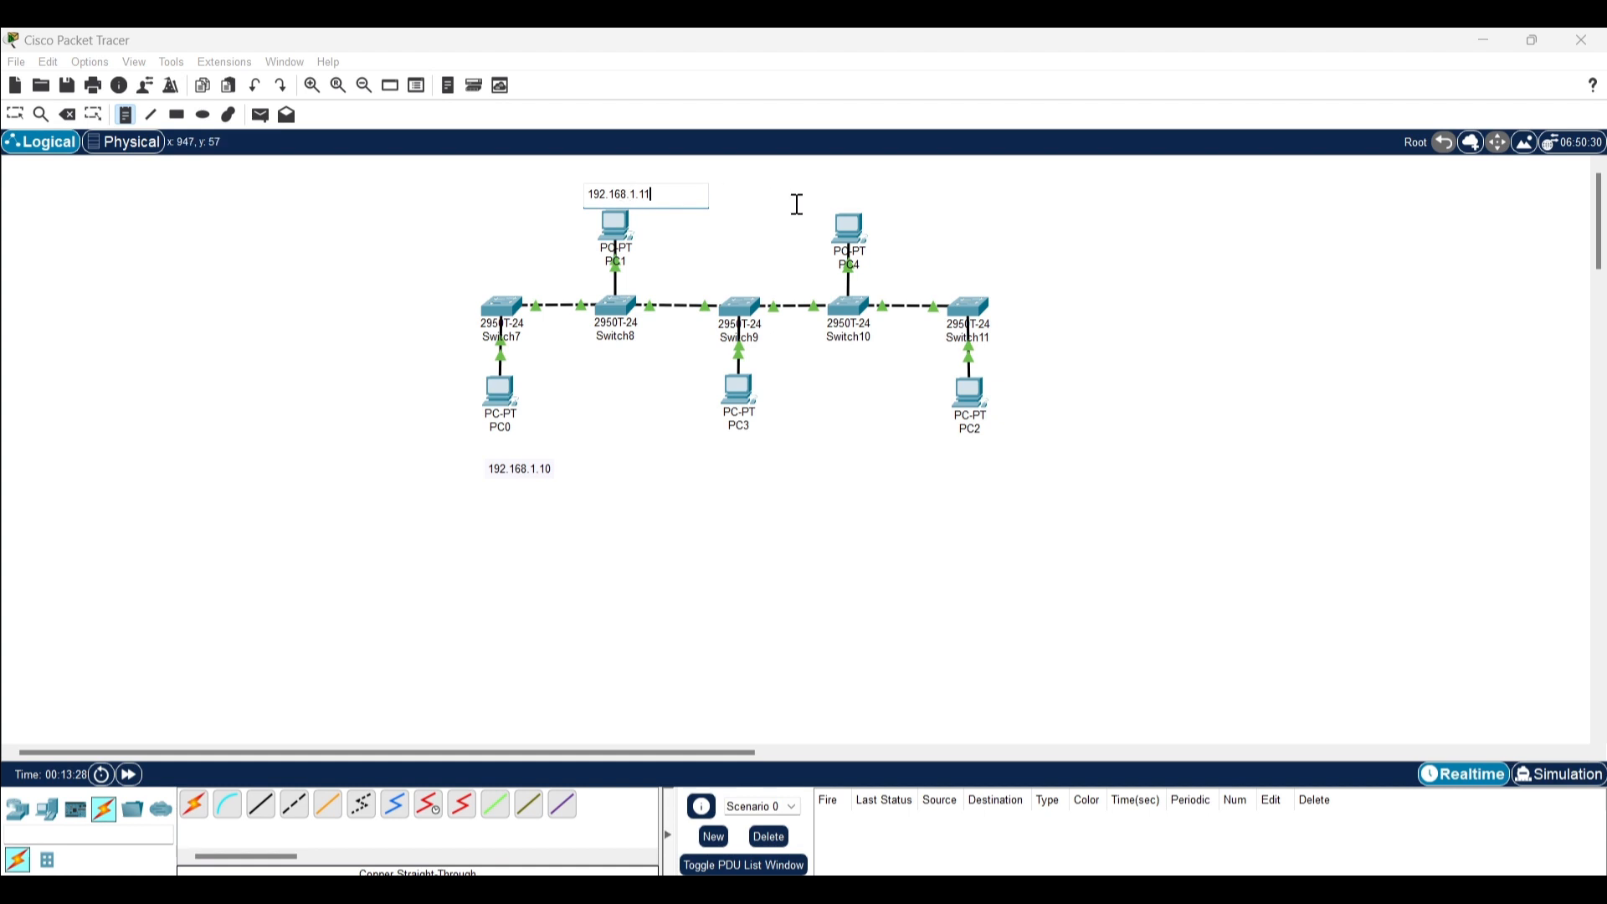
# - Place a note reading 192.168.1.12 below PC3, reusing the copied address
pyautogui.click(737, 475)
pyautogui.click(732, 457)
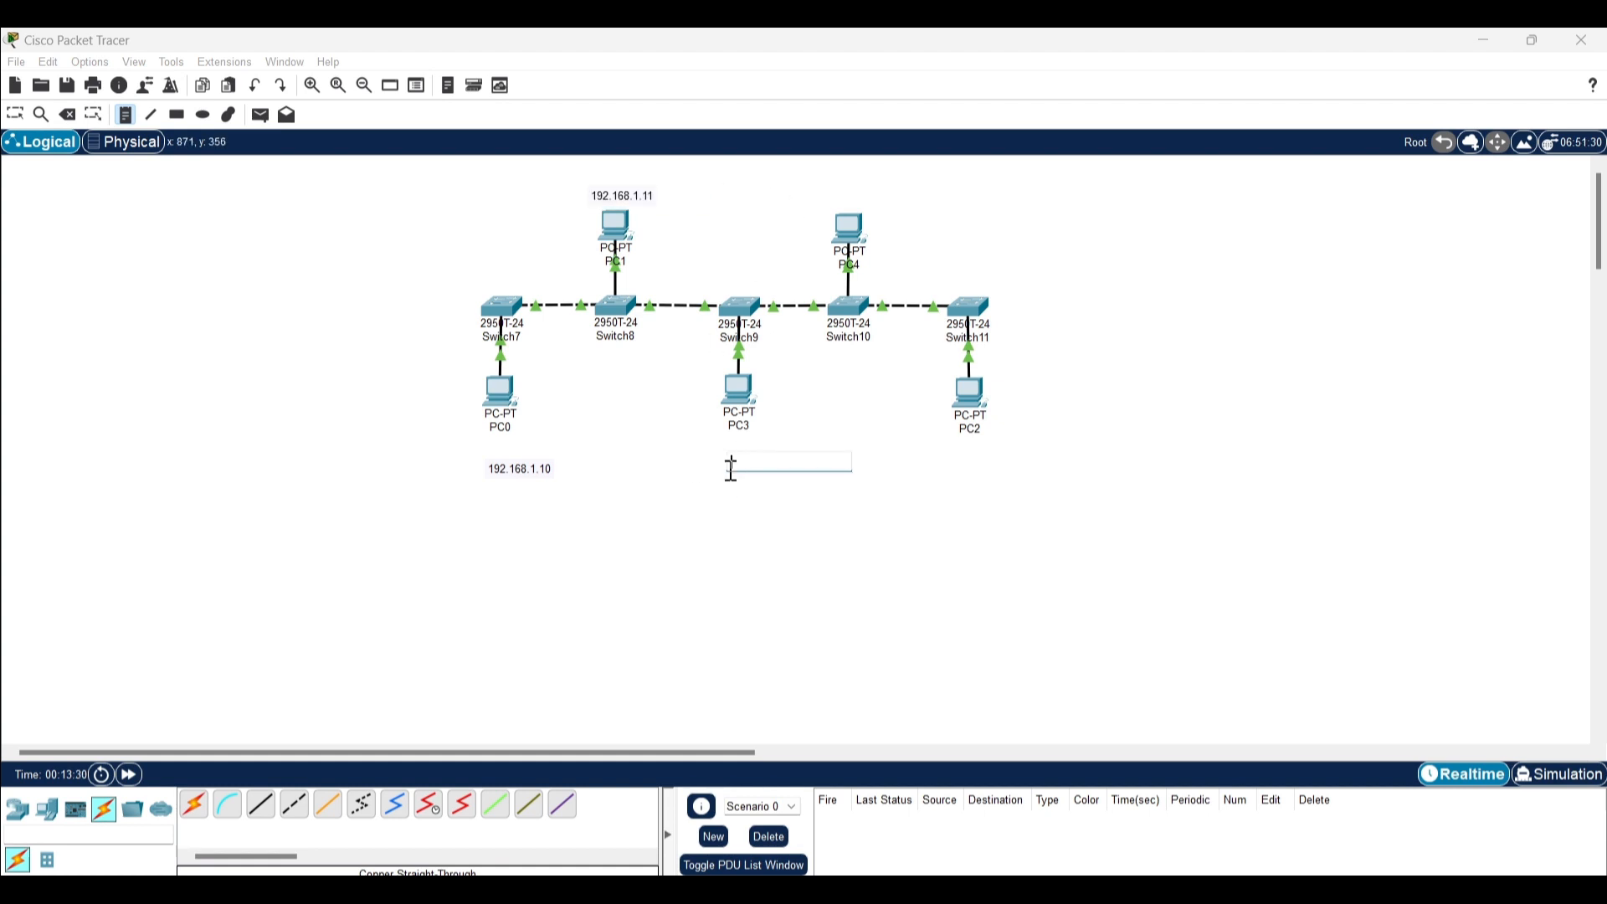
pyautogui.hotkey('ctrl', 'v')
# - Place a note reading 192.168.1.13 above PC4, reusing the copied address
pyautogui.click(848, 189)
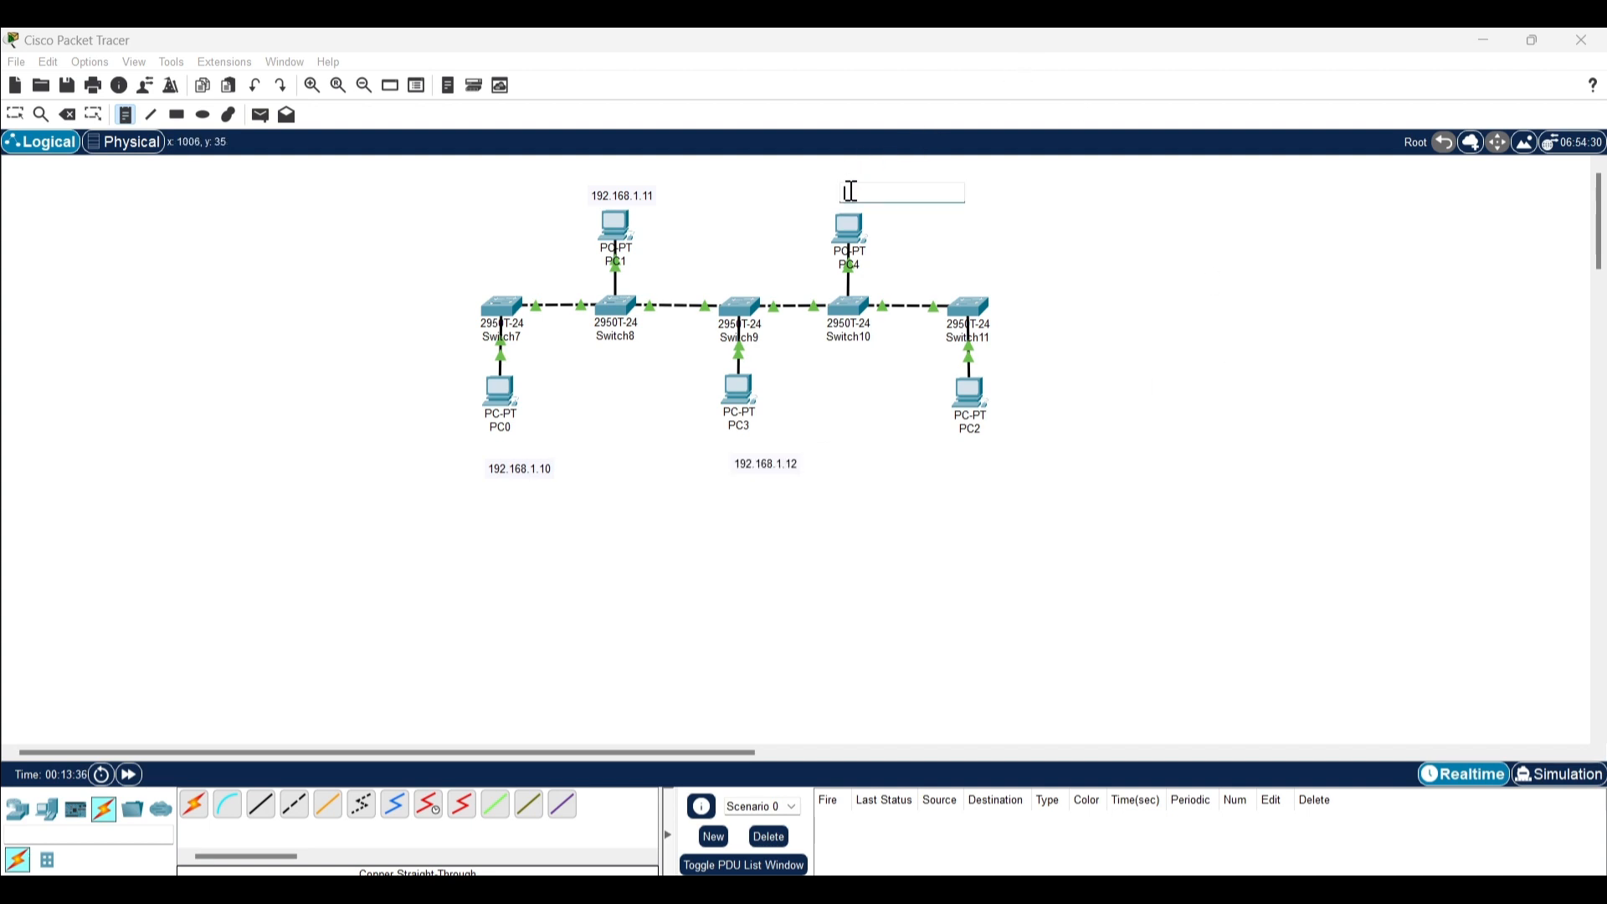
pyautogui.hotkey('ctrl', 'v')
pyautogui.press('Home')
# - Place a note reading 192.168.1.15 below PC2 and finish placing notes
pyautogui.click(975, 466)
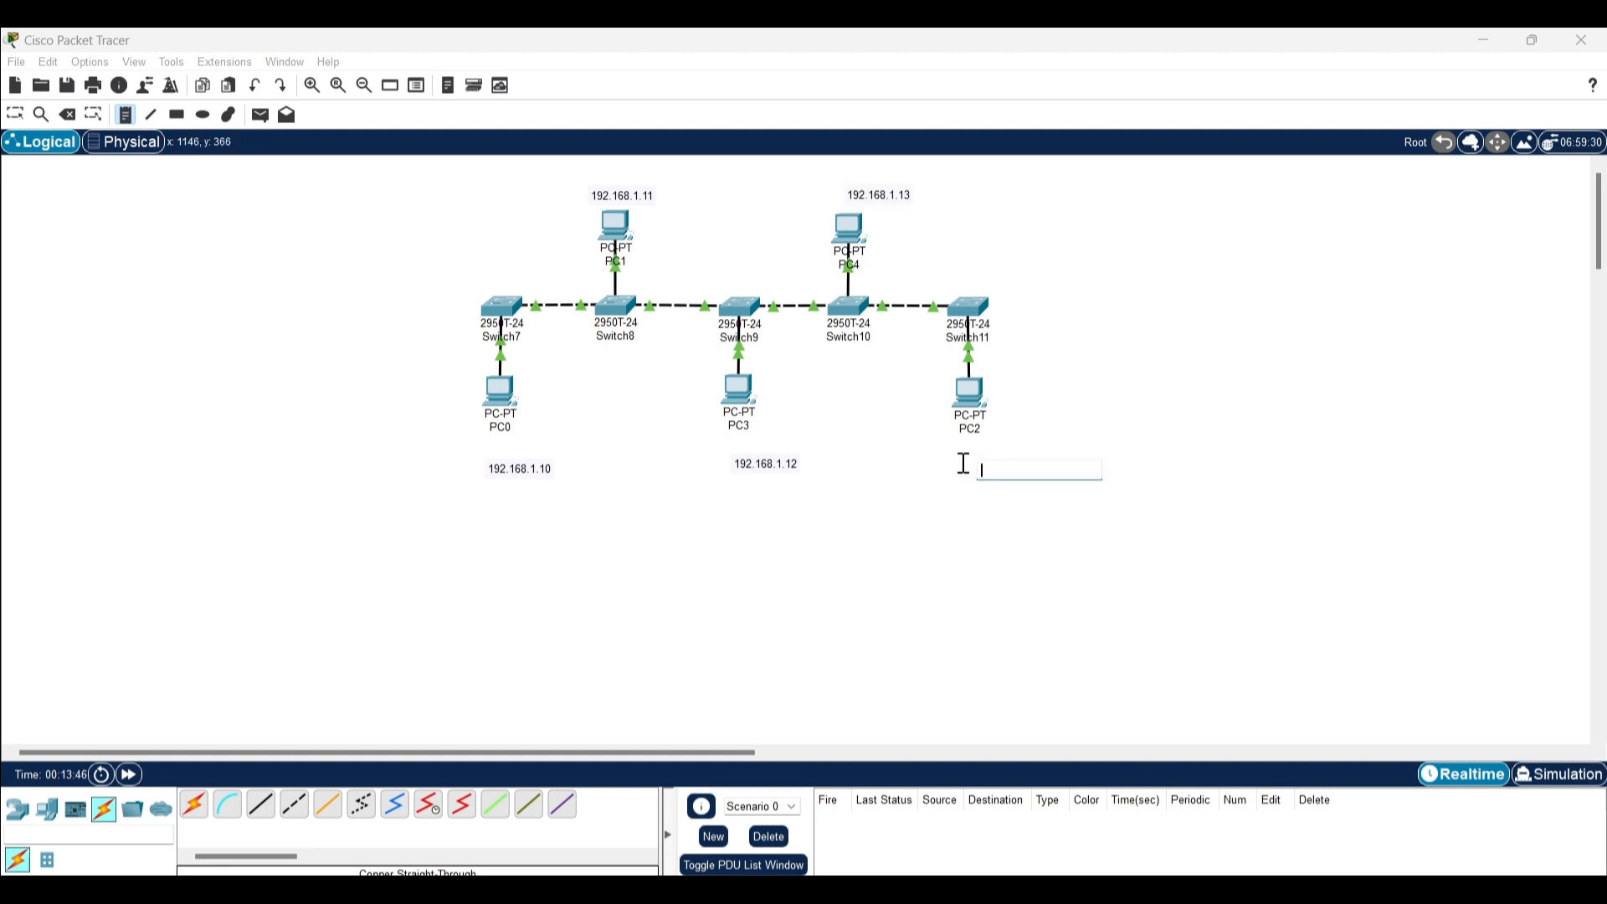
pyautogui.click(961, 462)
pyautogui.click(963, 452)
pyautogui.click(947, 460)
pyautogui.hotkey('ctrl', 'v')
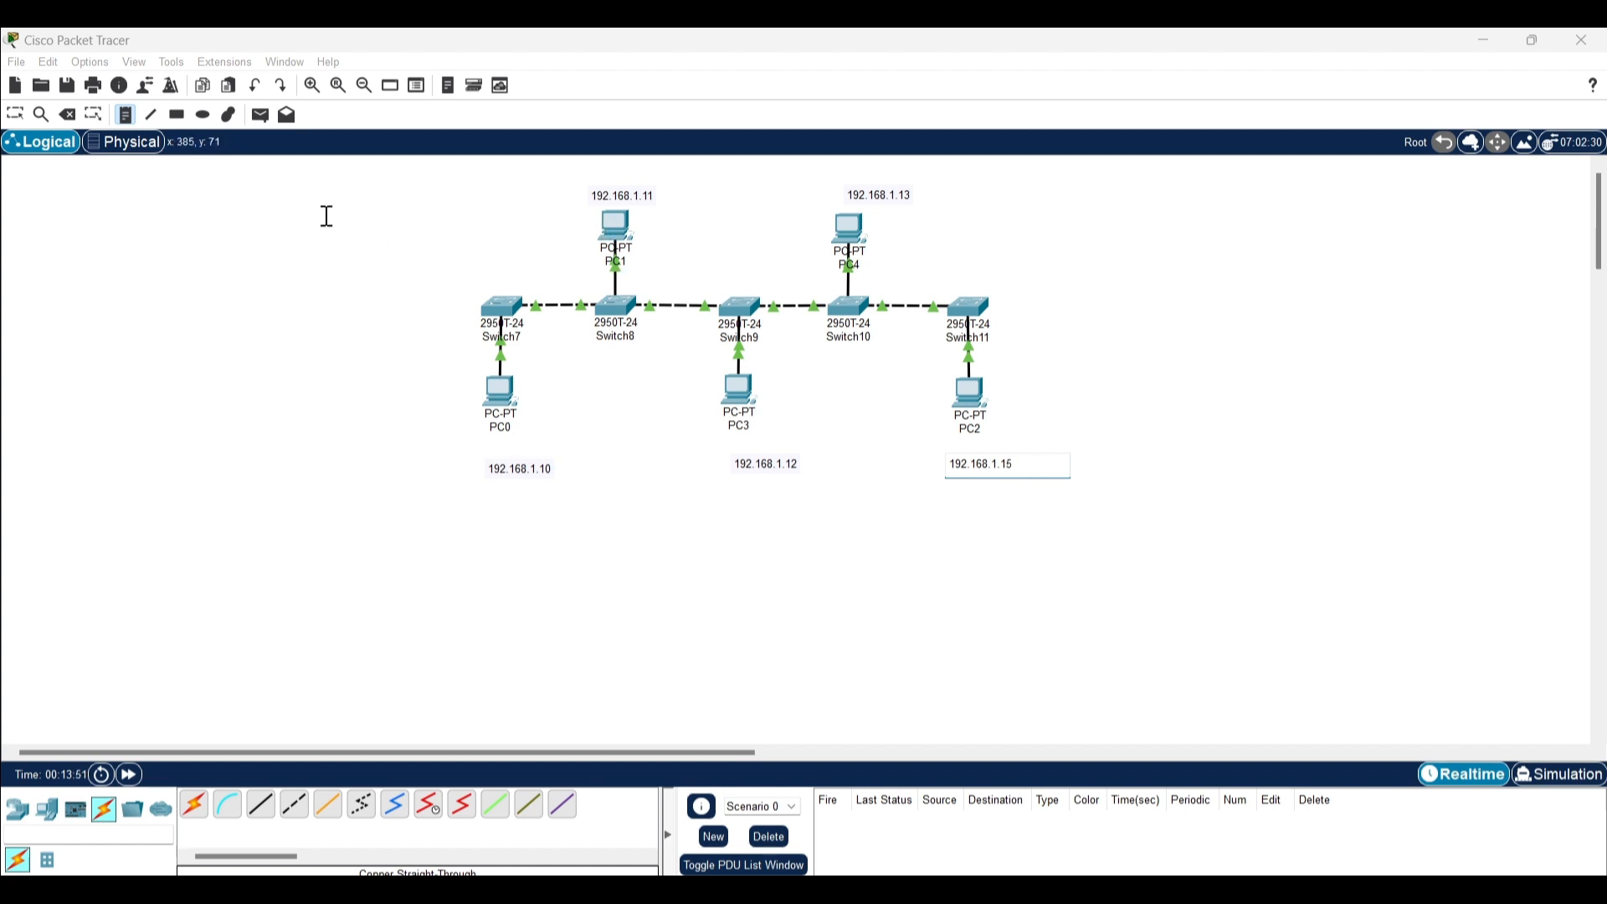
pyautogui.press('Escape')
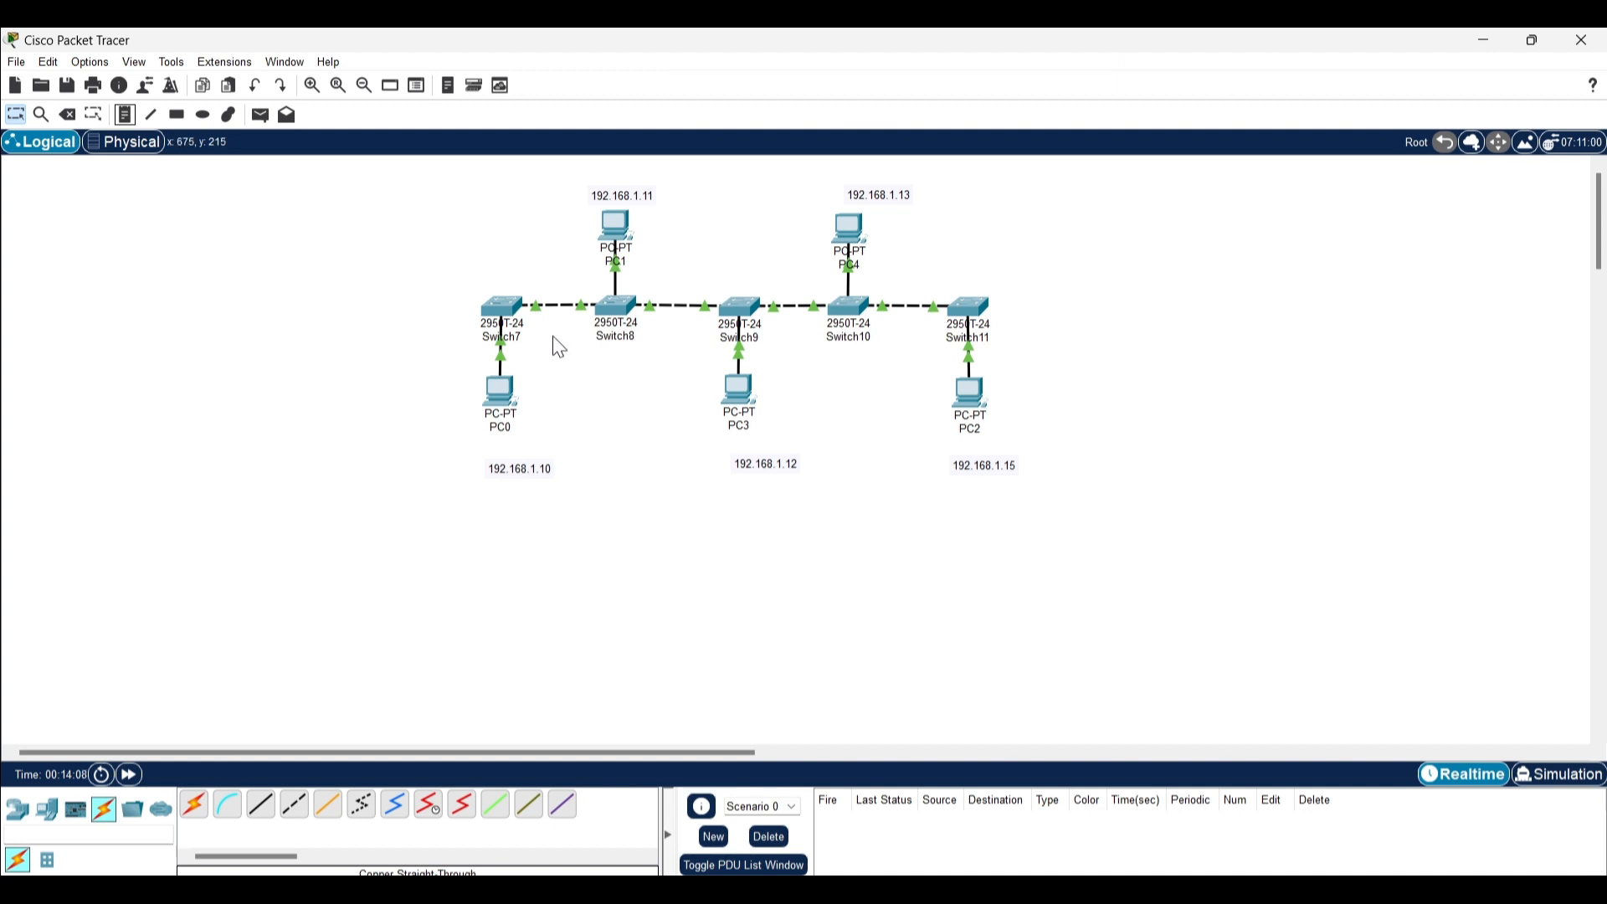
# - Assign PC0 the static IPv4 address 192.168.1.10 with subnet mask 255.255.255.0 and close its window
pyautogui.click(500, 411)
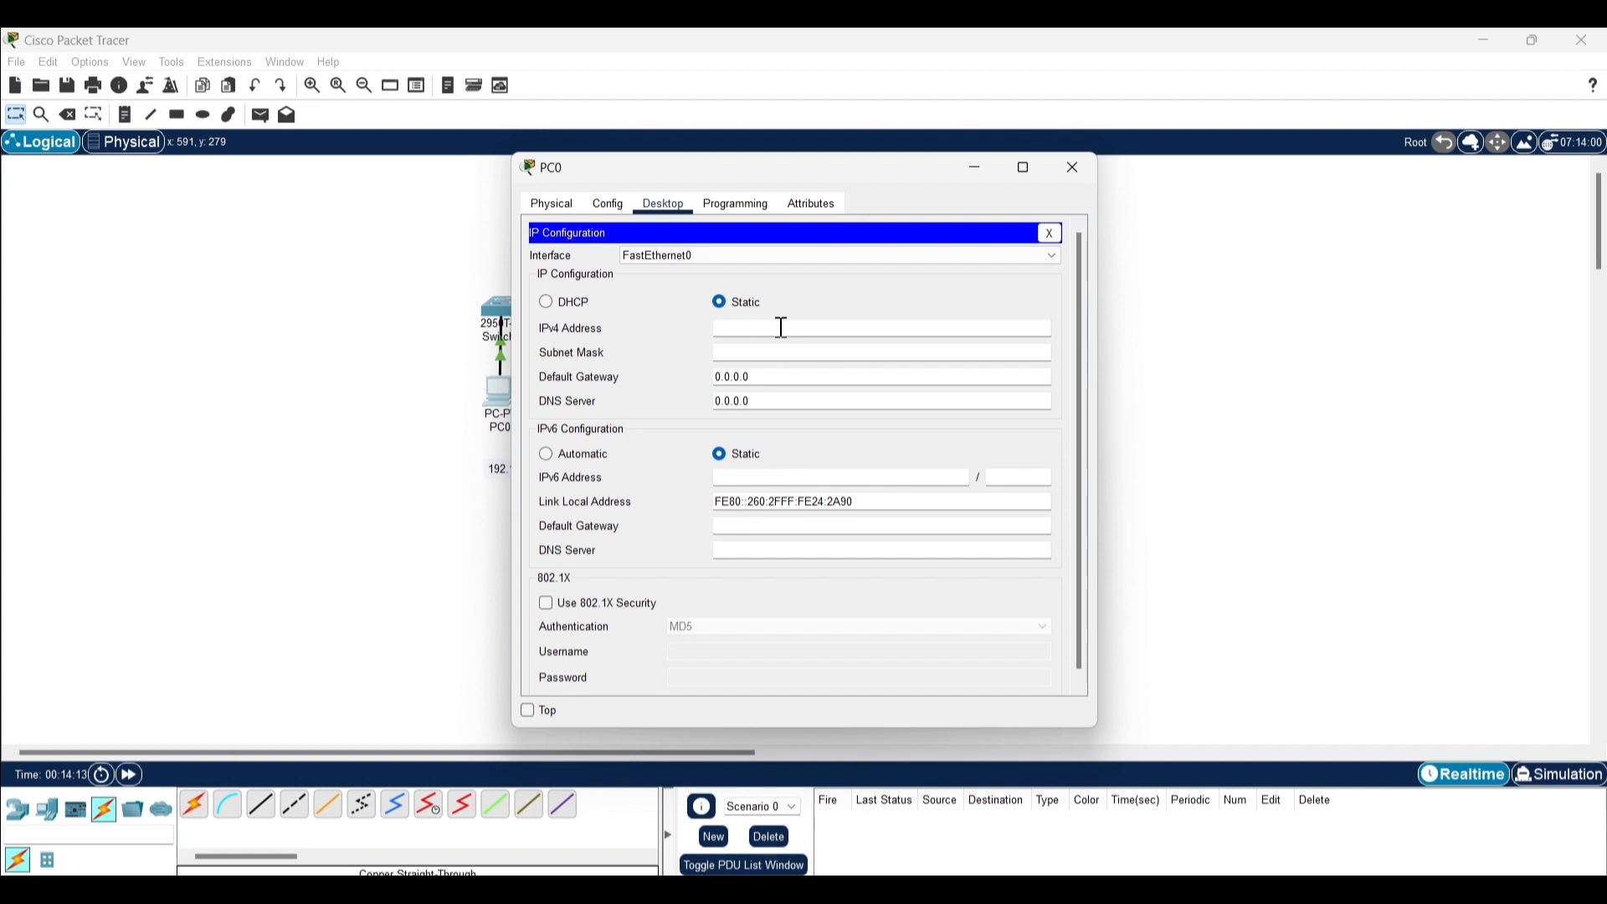
pyautogui.write('192.168.1.10')
pyautogui.click(772, 352)
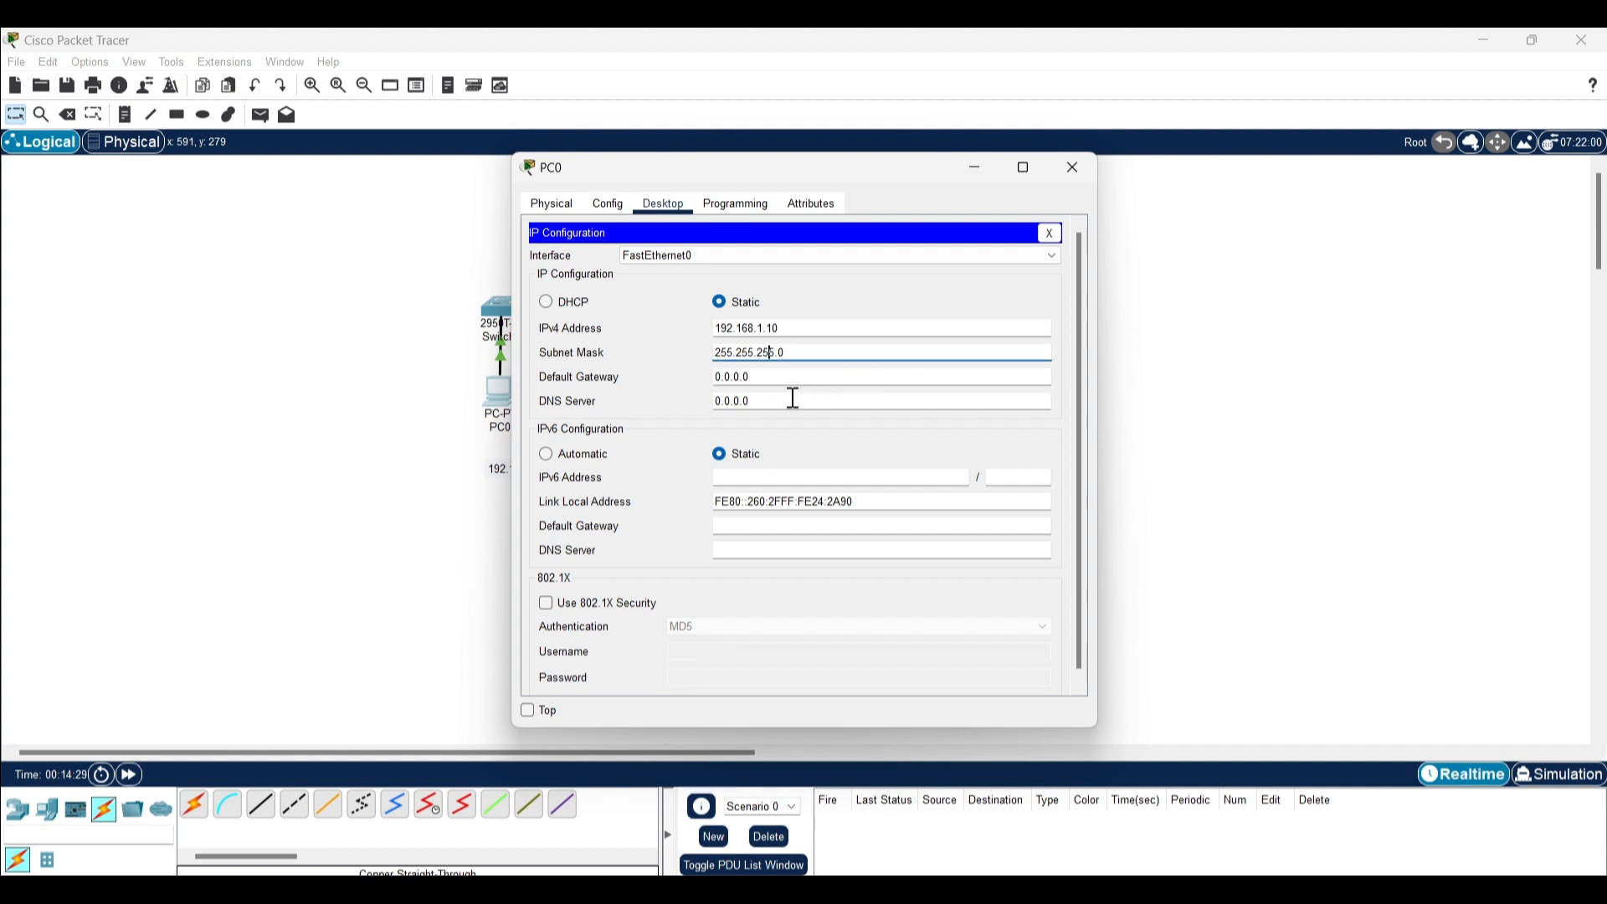
pyautogui.click(1075, 164)
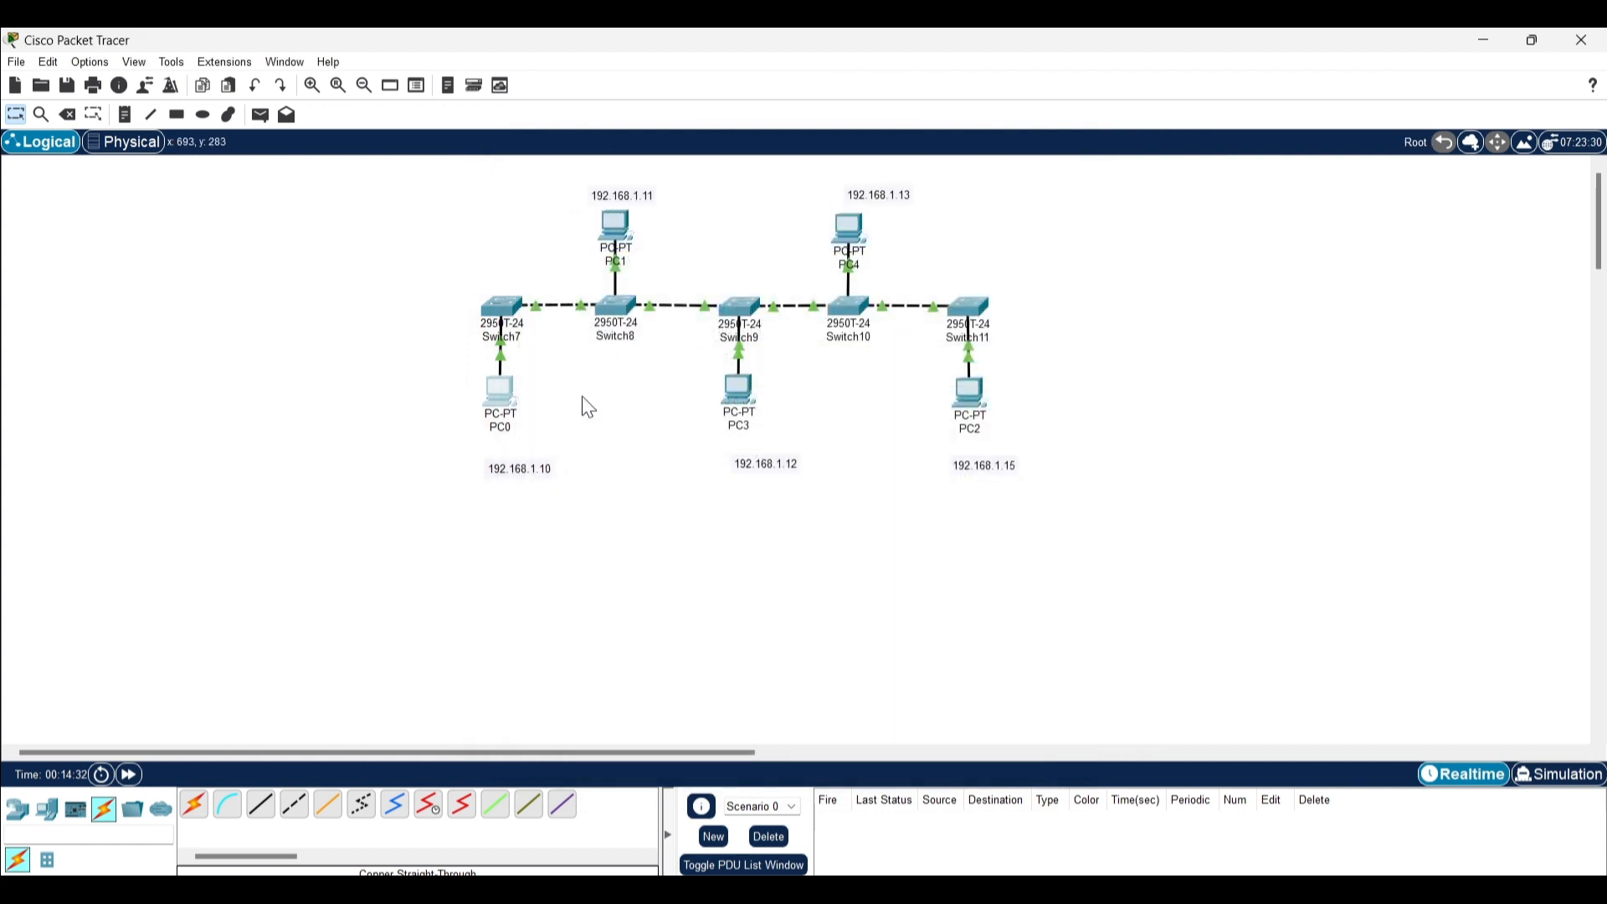
# - Assign PC1 the static IPv4 address 192.168.1.11 with the default subnet mask and close its window
pyautogui.click(614, 223)
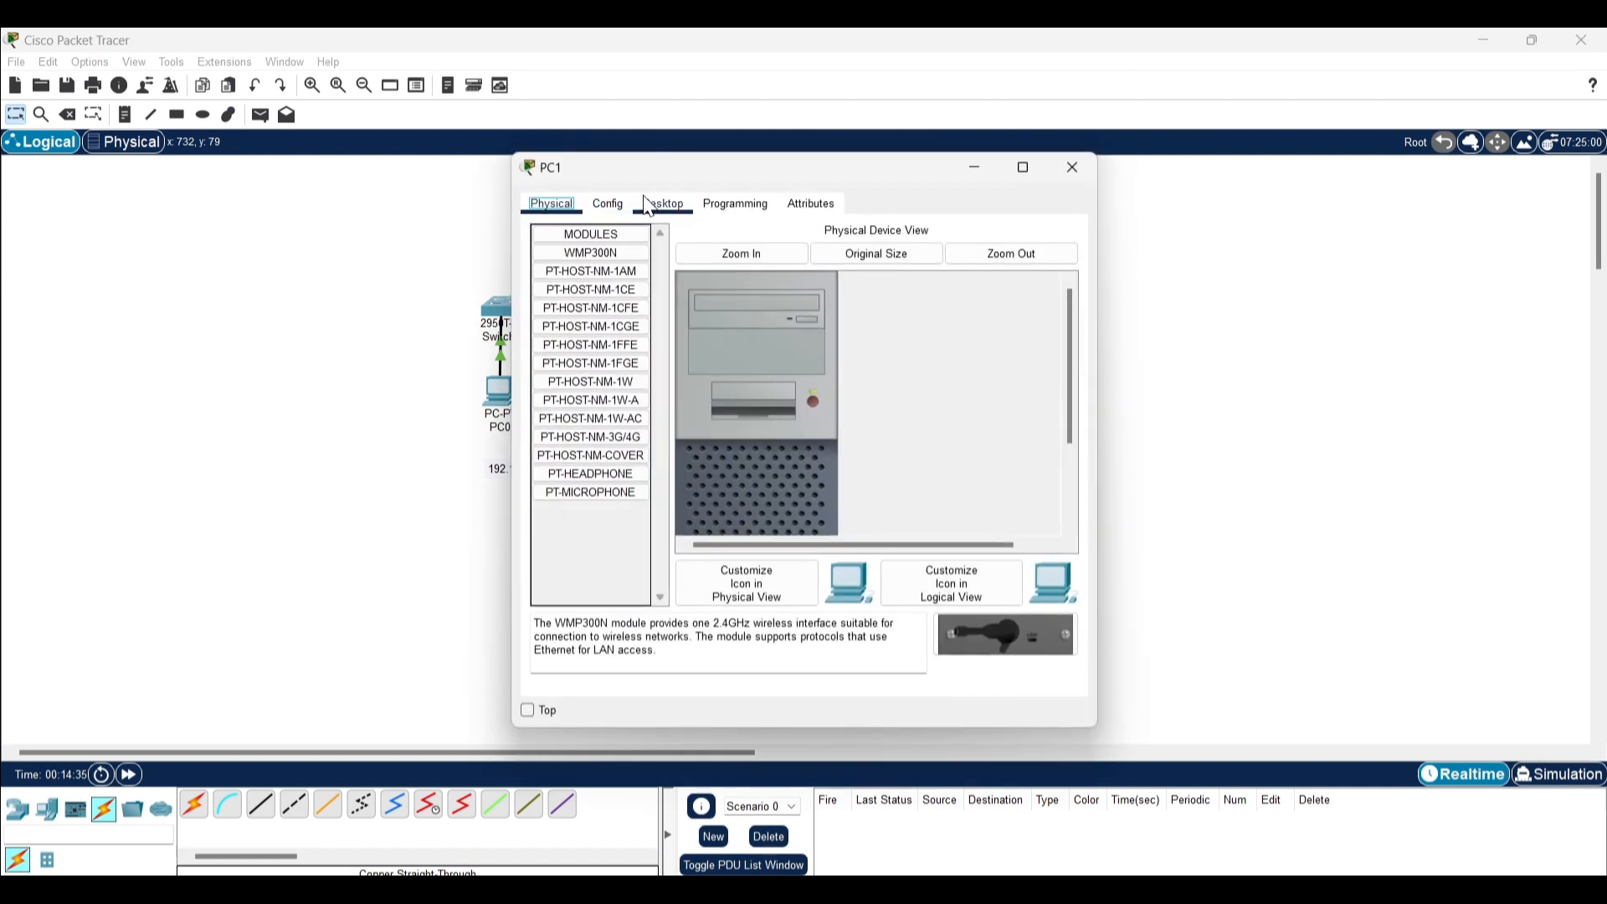
pyautogui.click(649, 206)
pyautogui.click(573, 262)
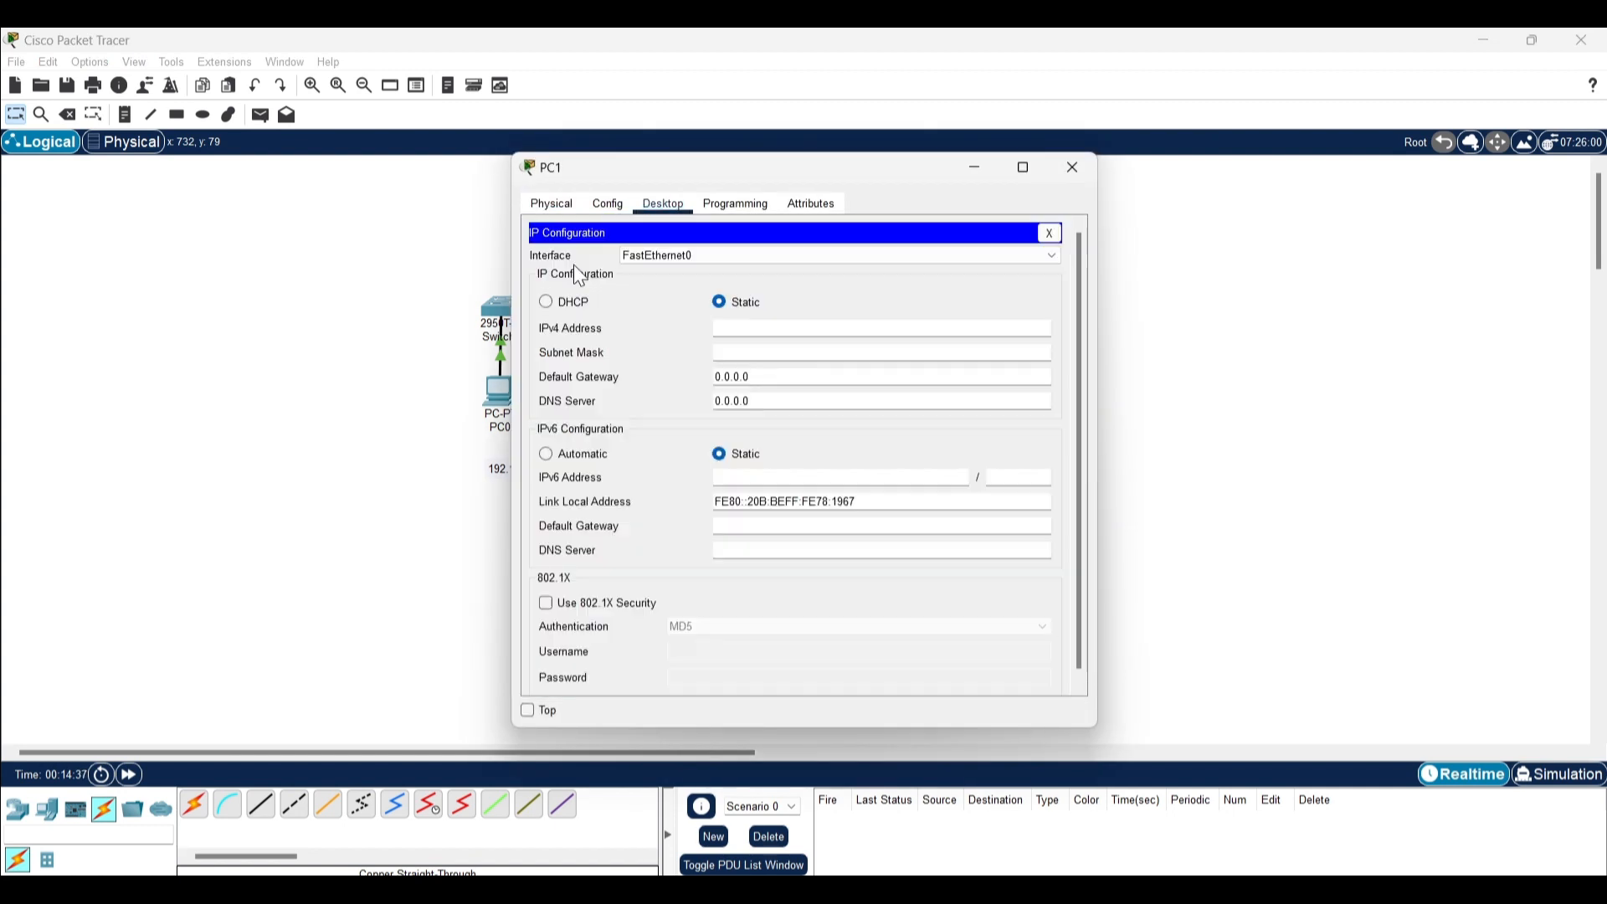
pyautogui.click(780, 332)
pyautogui.write('192.168.1.10')
pyautogui.press('BackSpace')
pyautogui.write('1')
pyautogui.click(771, 346)
pyautogui.click(1072, 168)
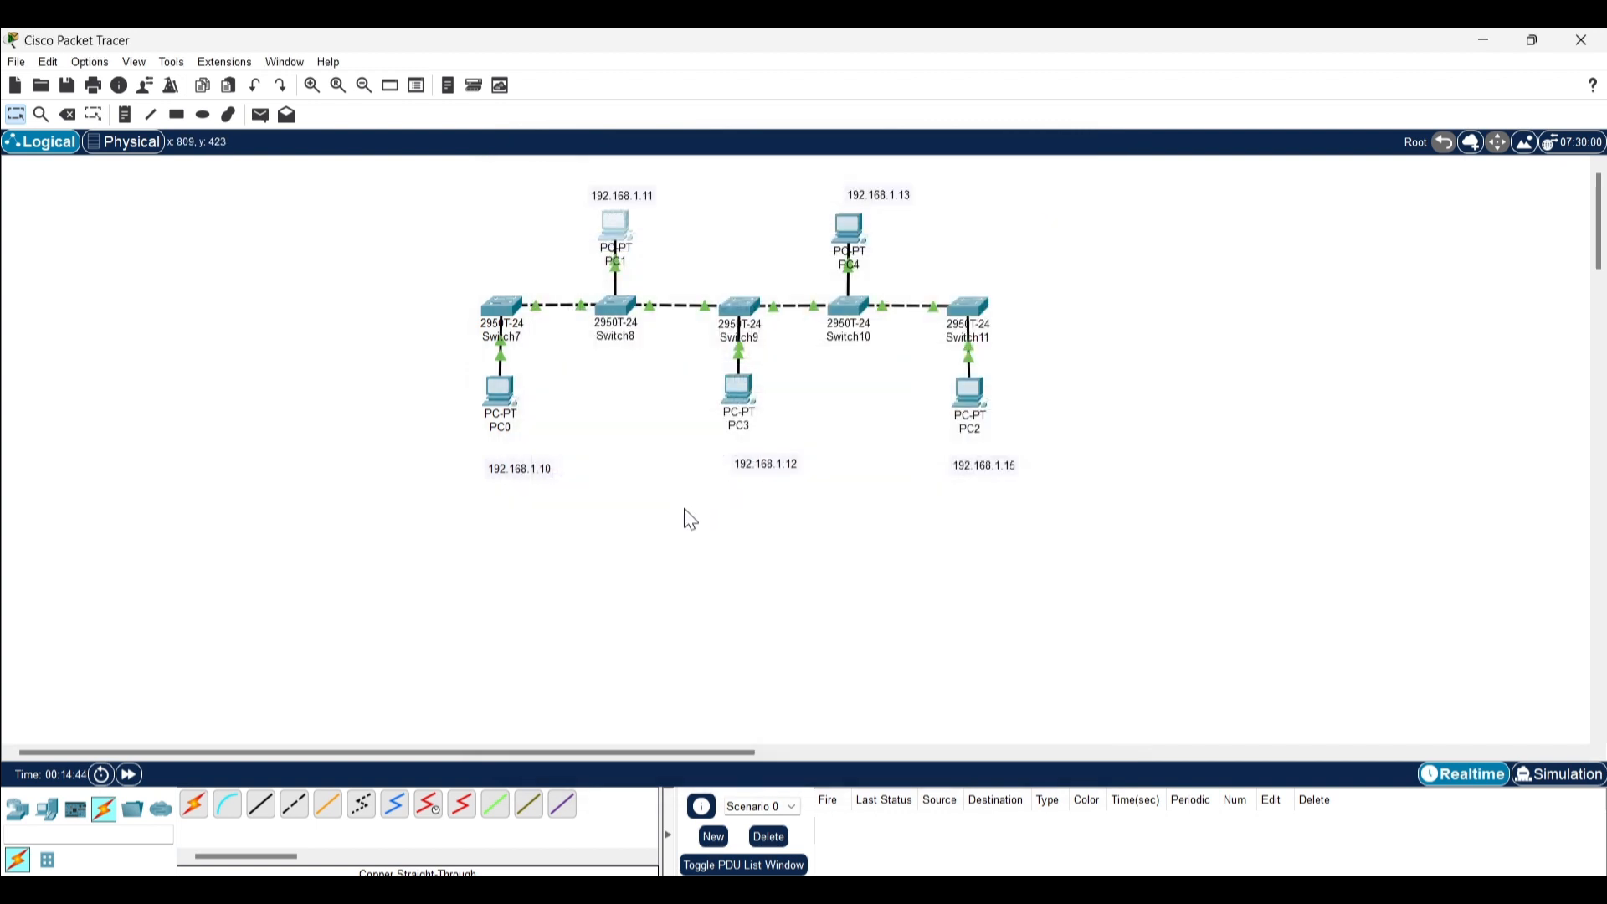
# - Assign PC3 the static IPv4 address 192.168.1.12 with the default subnet mask and close its window
pyautogui.click(734, 387)
pyautogui.click(663, 204)
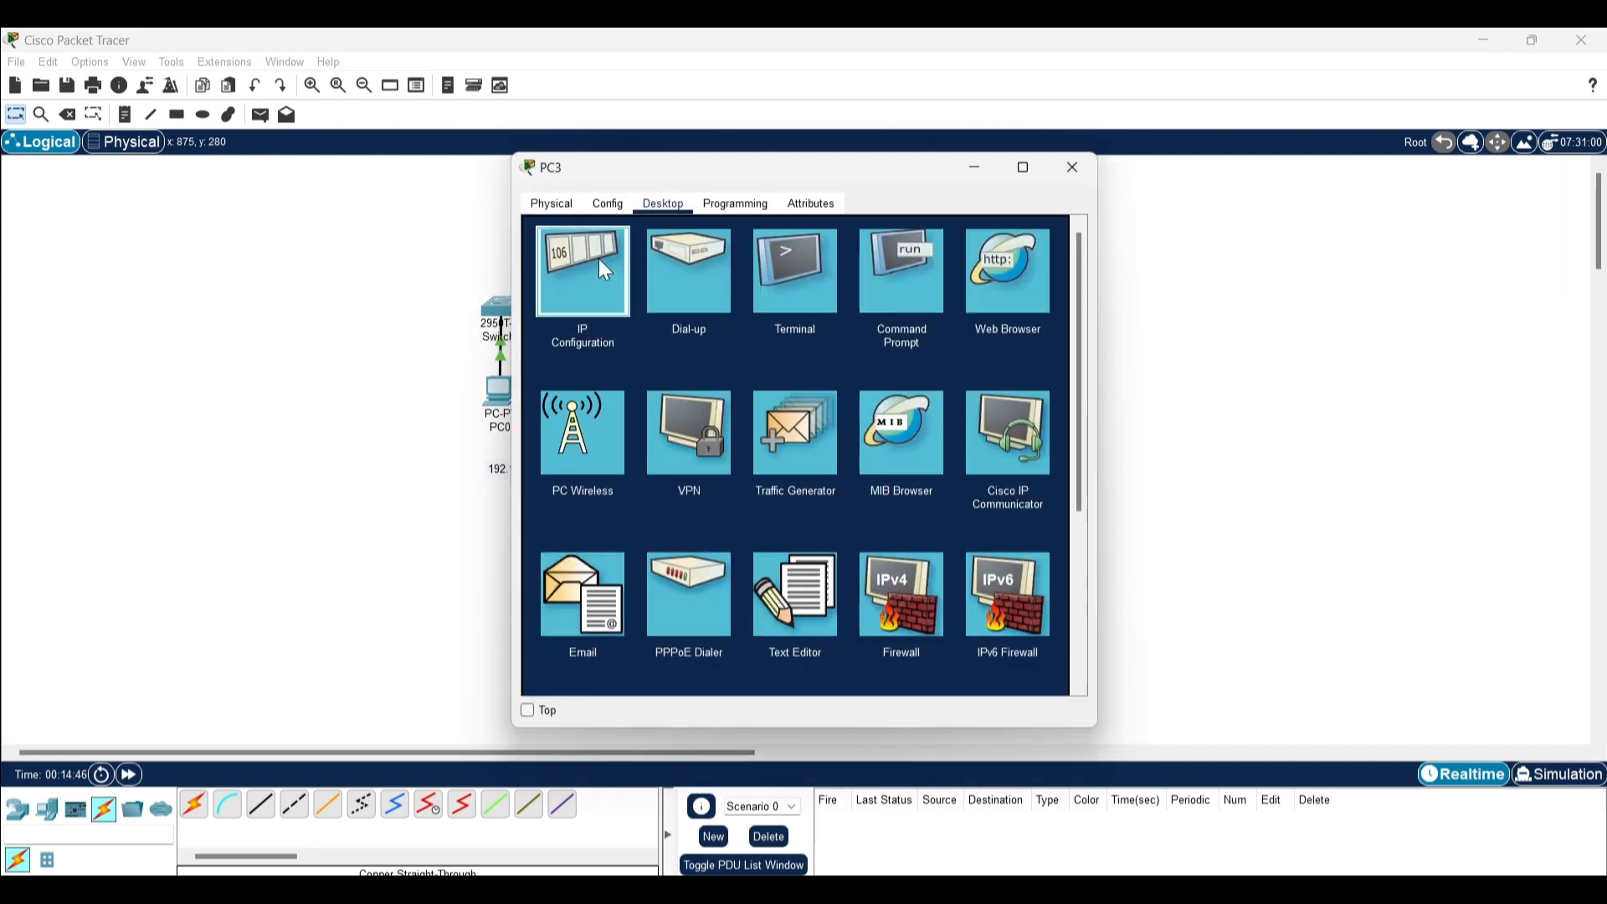
pyautogui.click(585, 262)
pyautogui.write('192.168.1.12')
pyautogui.click(828, 353)
pyautogui.click(1072, 168)
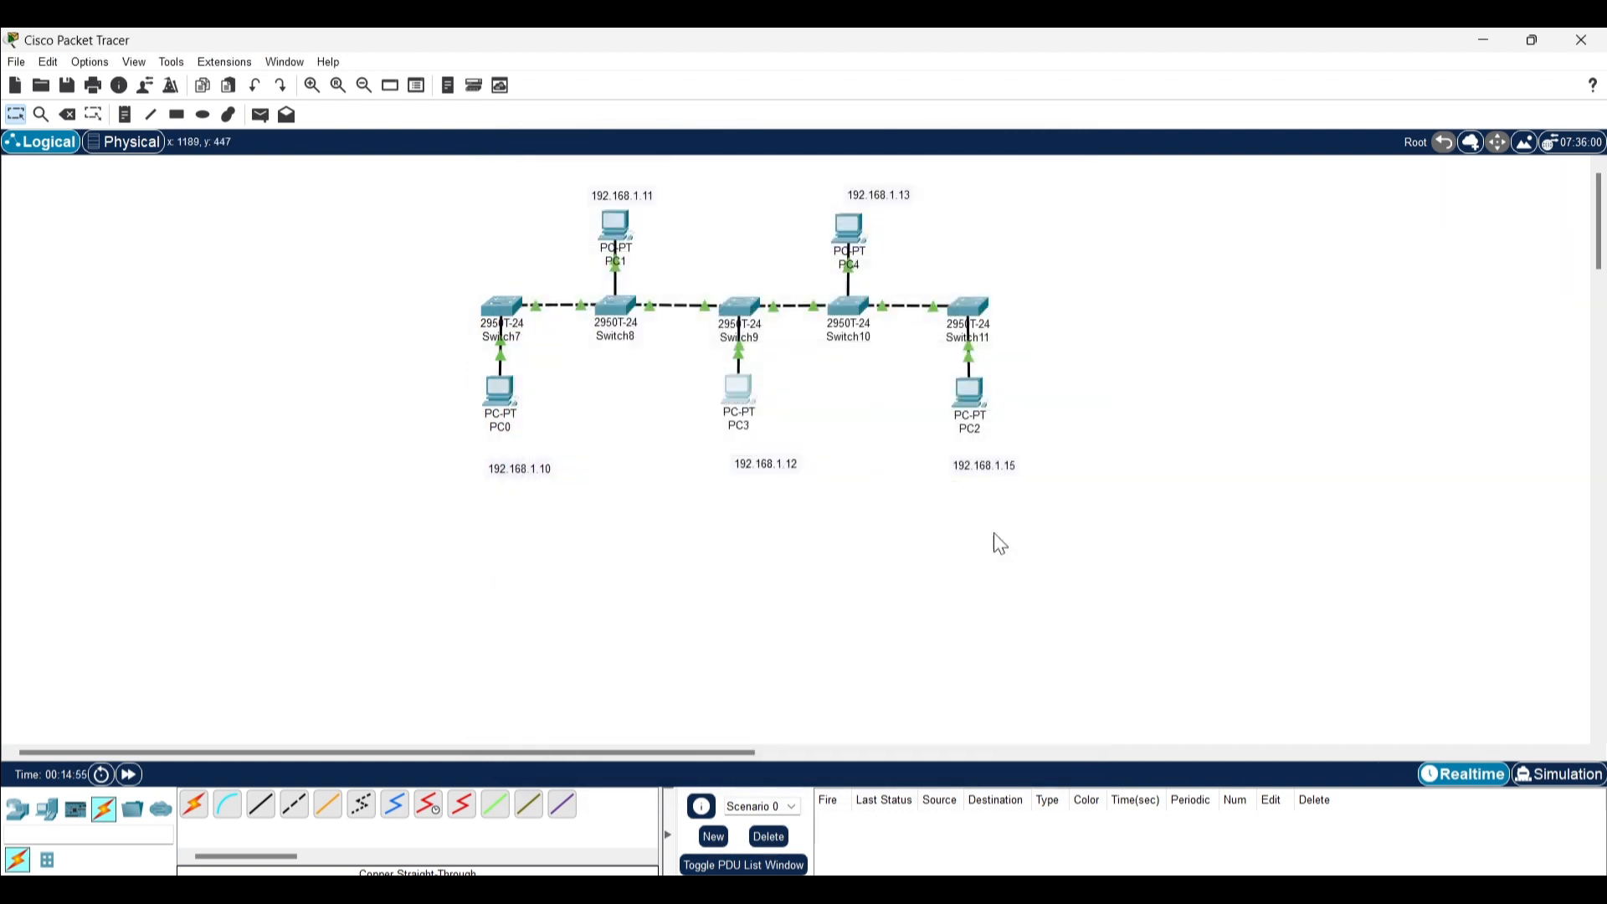
# - Assign PC4 the static IPv4 address 192.168.1.13 with the default subnet mask and close its window
pyautogui.click(849, 230)
pyautogui.click(663, 204)
pyautogui.click(615, 273)
pyautogui.write('192.168.1.13')
pyautogui.click(829, 352)
pyautogui.click(1072, 168)
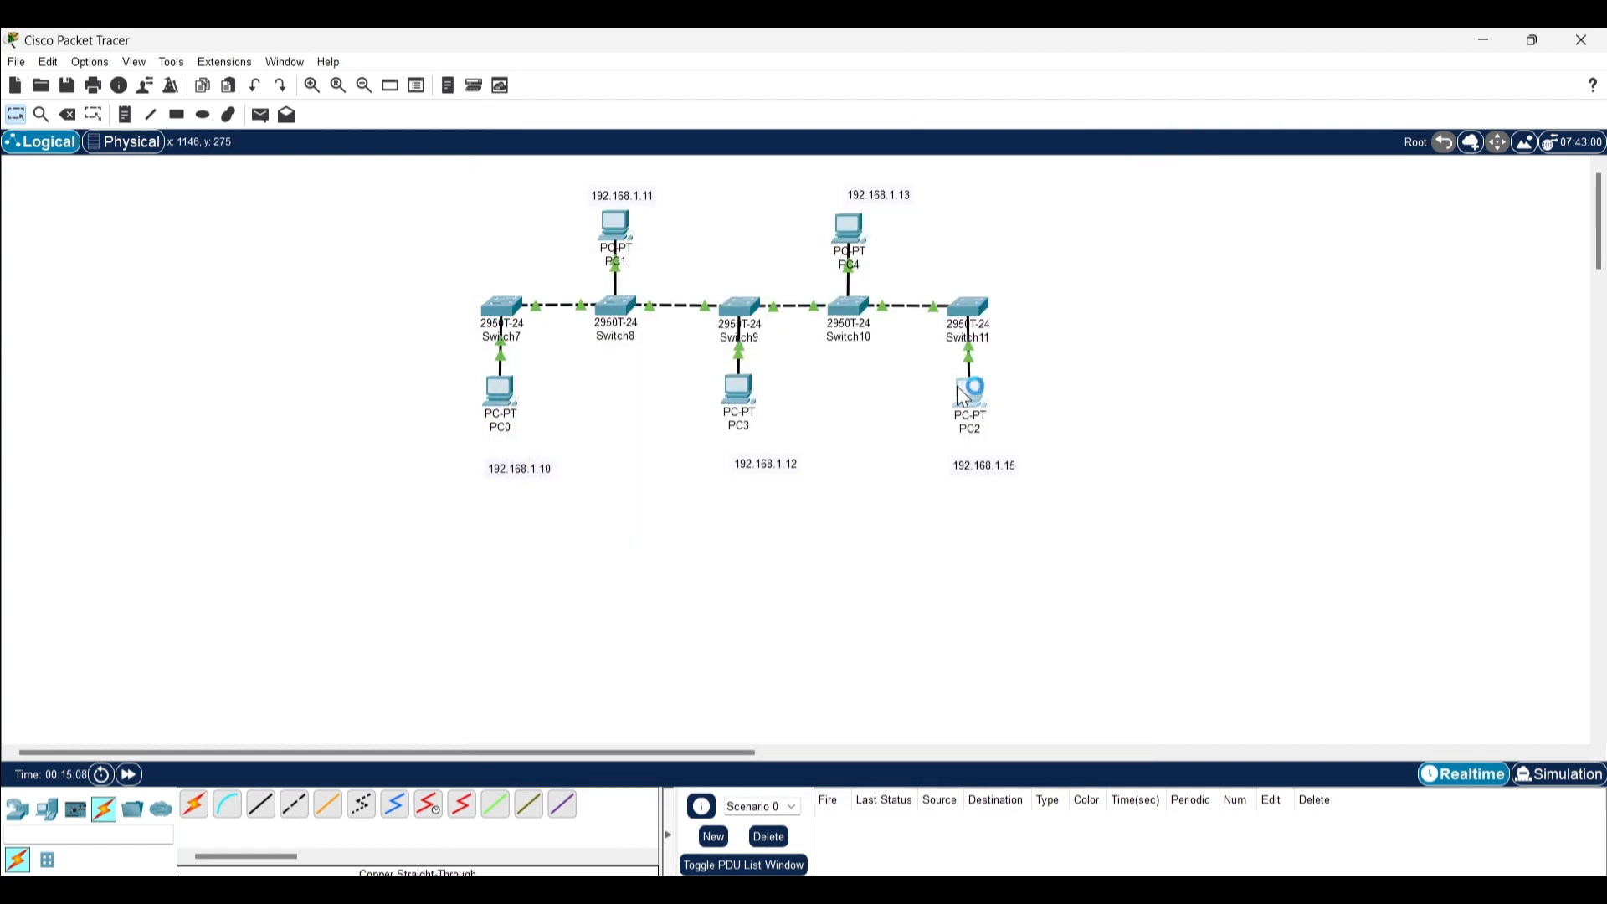
# - Assign PC2 the static IPv4 address 192.168.1.14 with subnet mask 255.255.255.0 and close its window
pyautogui.click(968, 393)
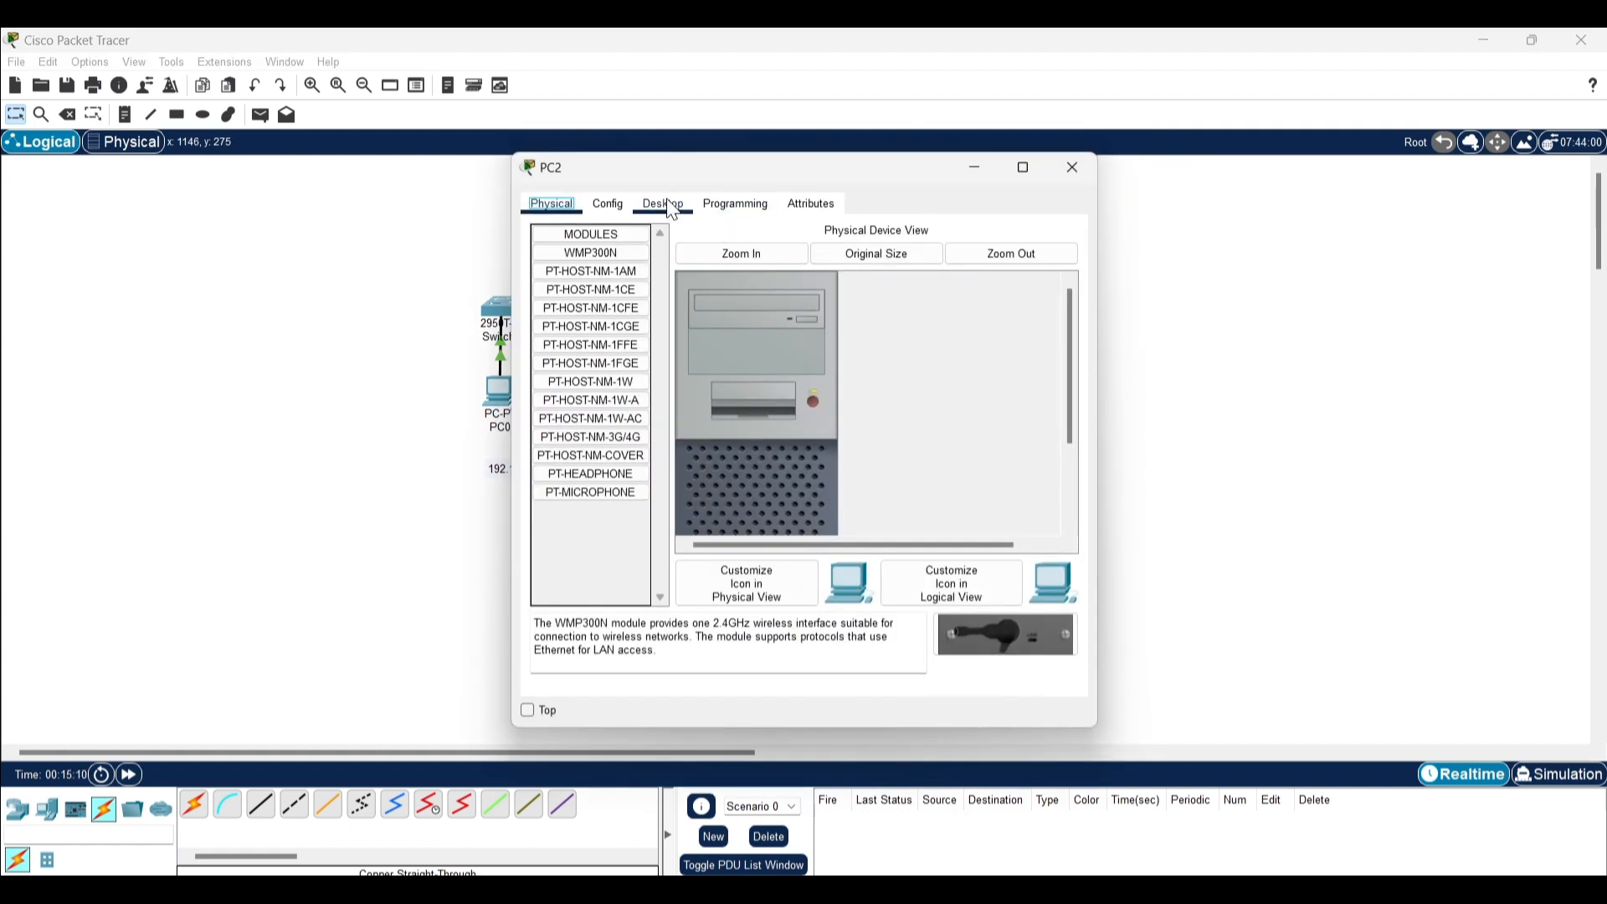
pyautogui.click(671, 210)
pyautogui.click(586, 297)
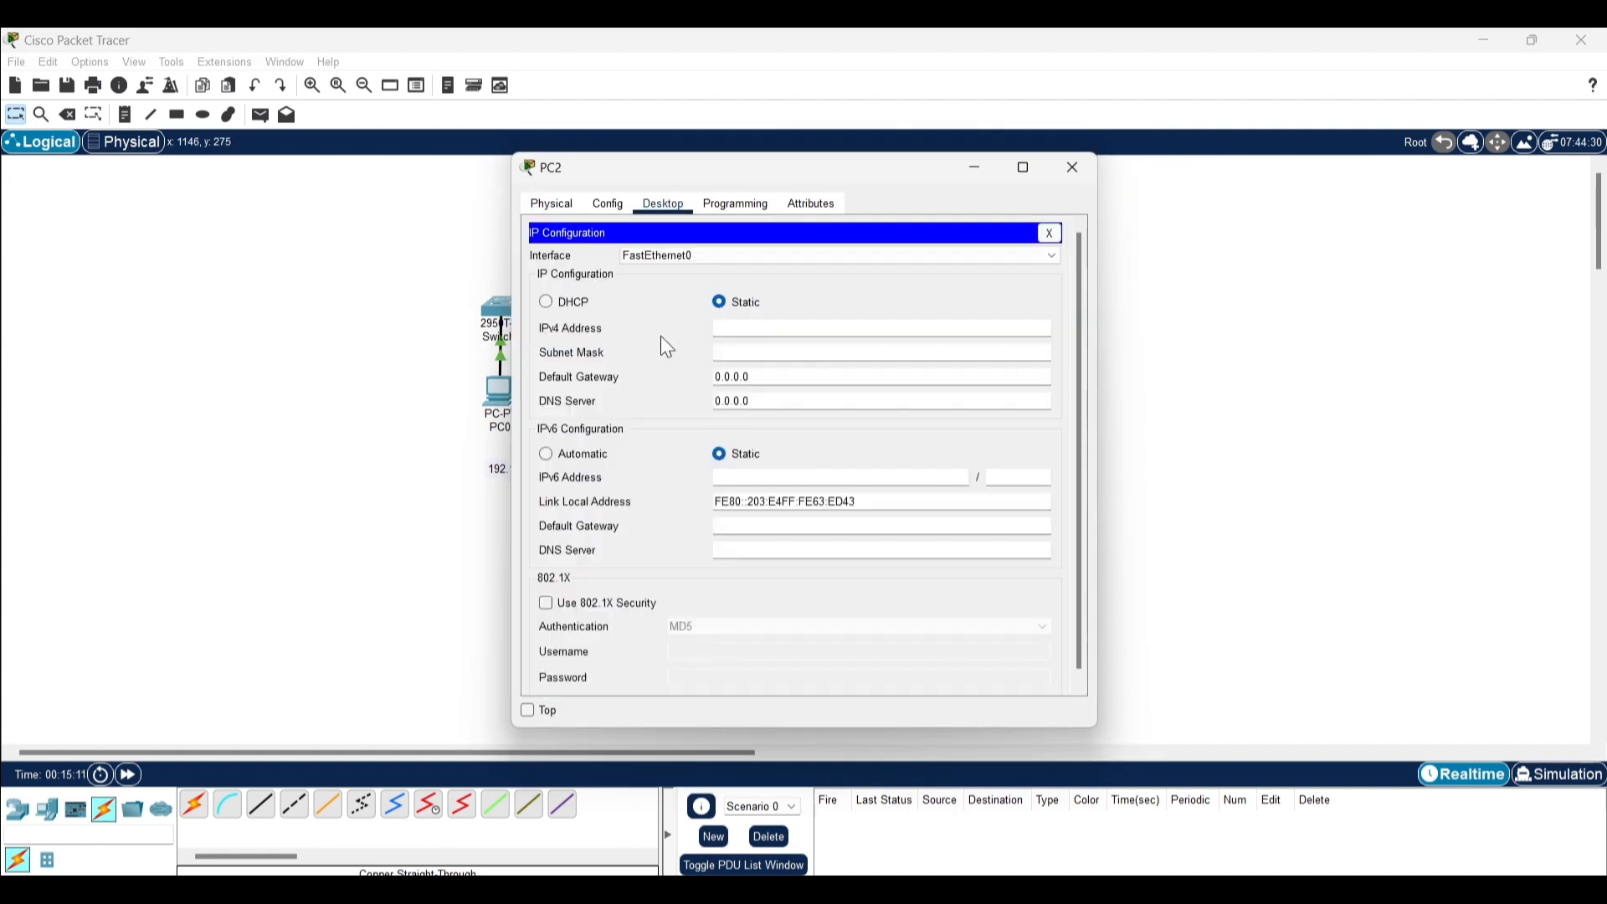
pyautogui.click(758, 328)
pyautogui.write('192.168.1.10')
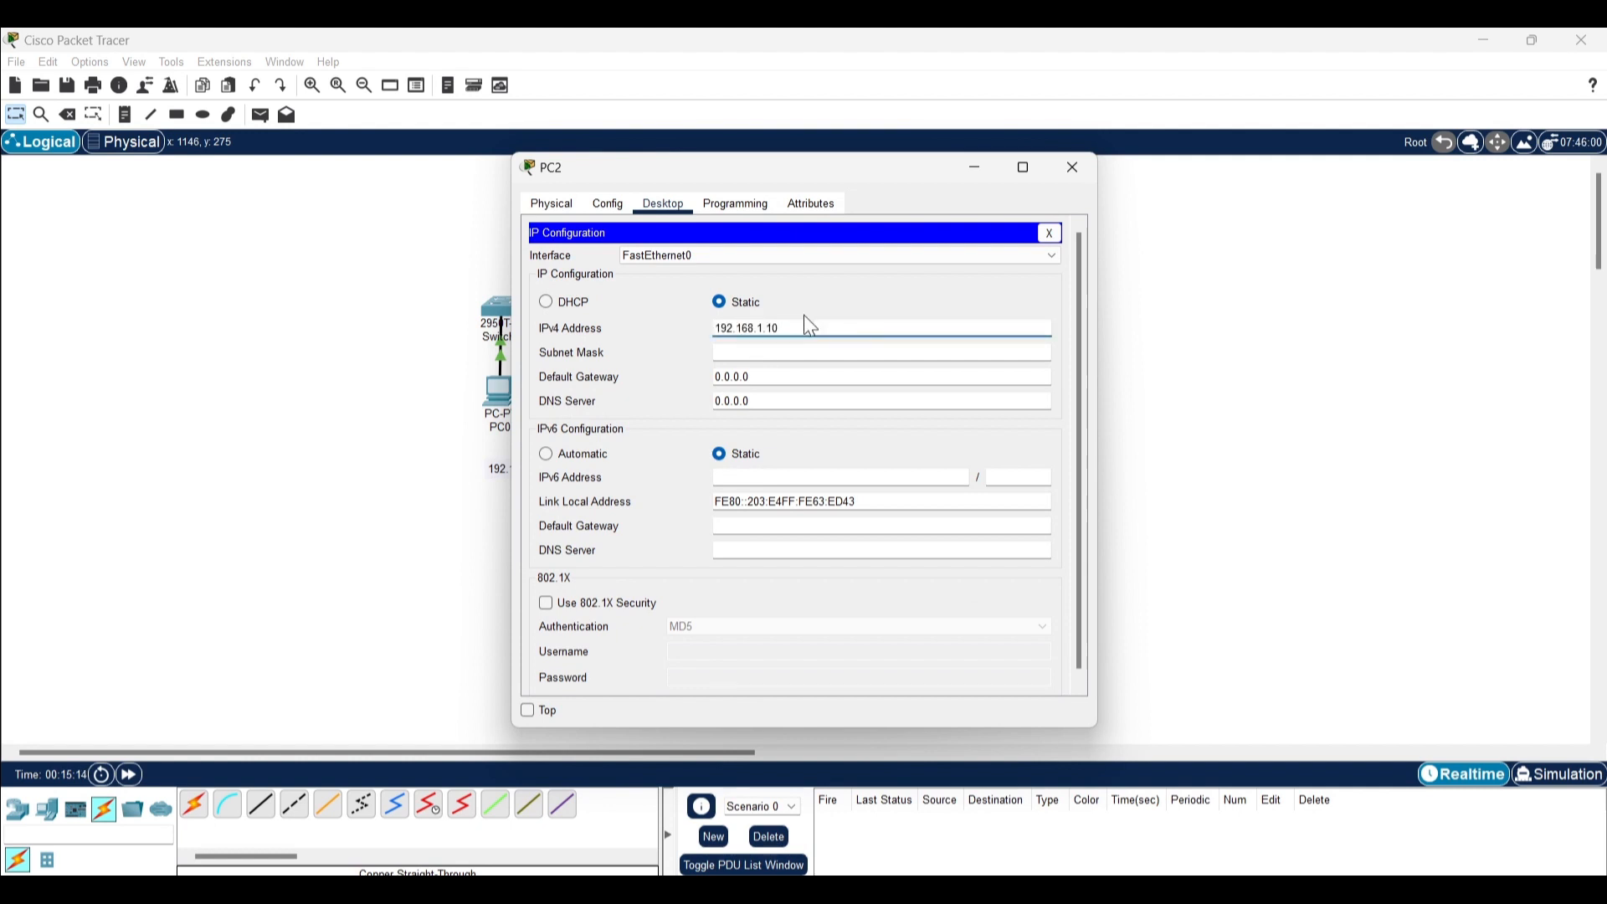
pyautogui.write('4')
pyautogui.click(781, 352)
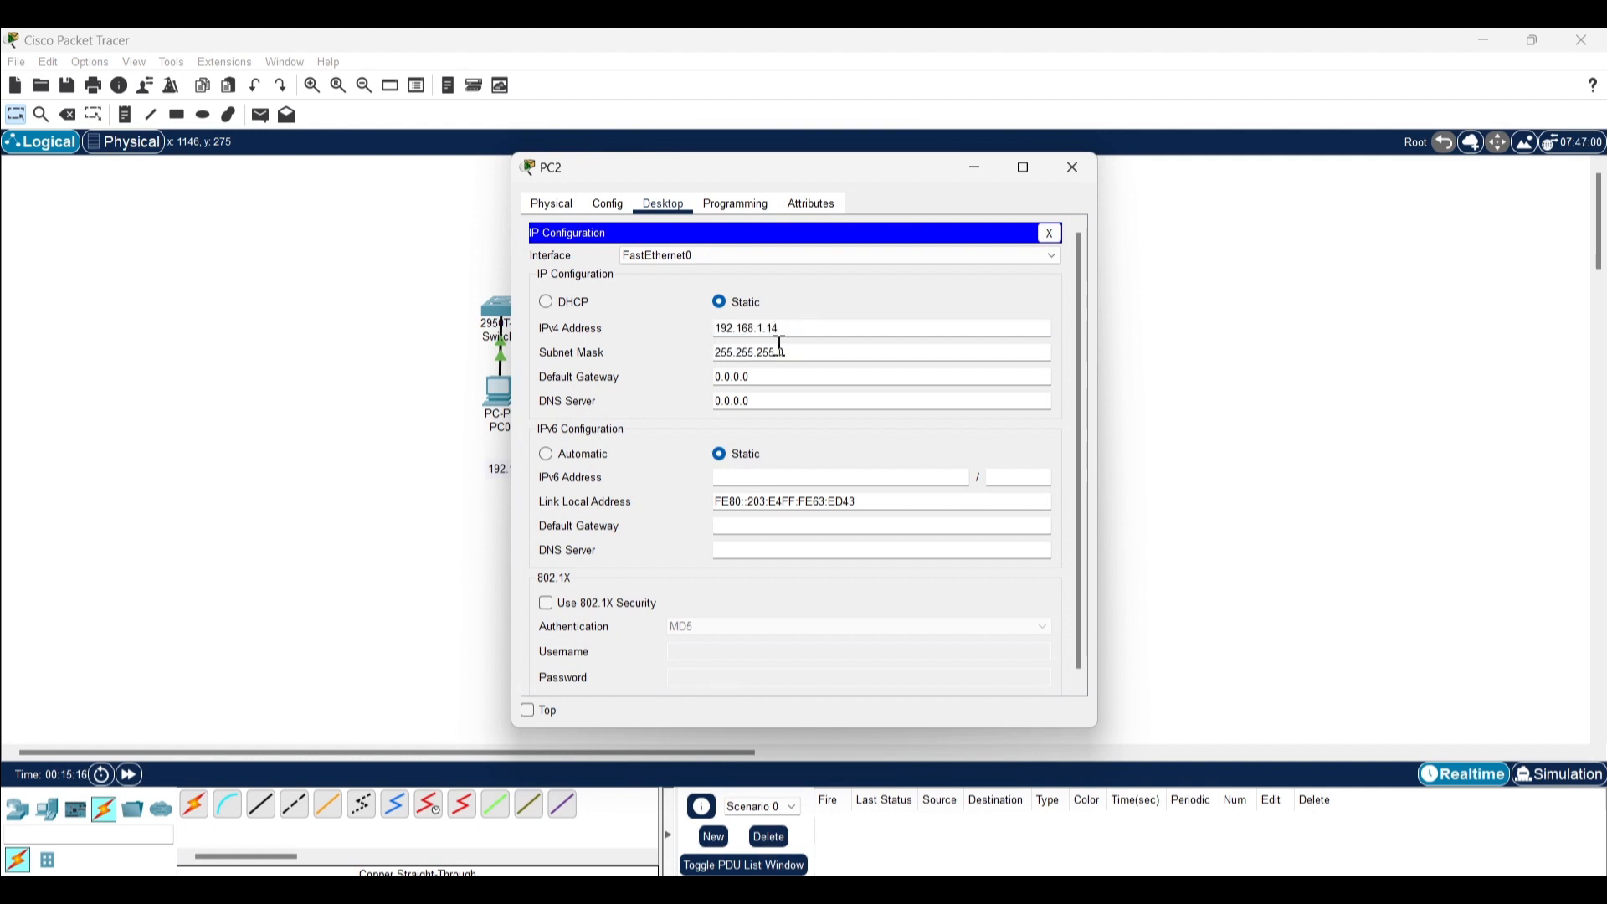
pyautogui.click(1074, 177)
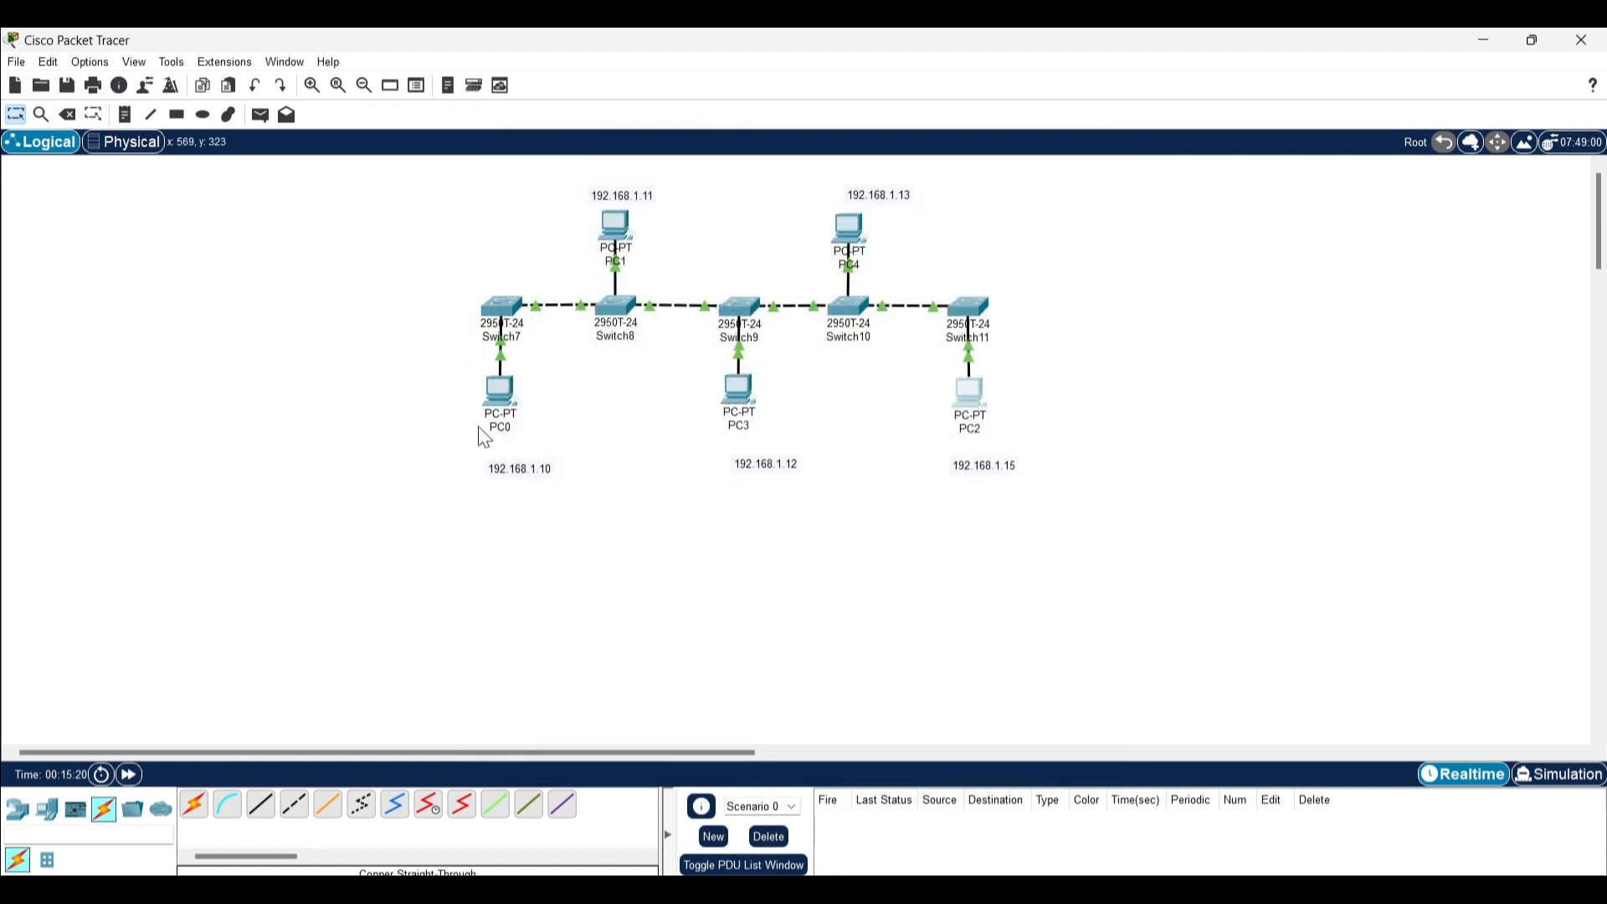
# - Check the device details of PC0, PC1, PC3, PC4 and PC2 for their configured IP addresses
pyautogui.moveTo(503, 379)
pyautogui.moveTo(620, 231)
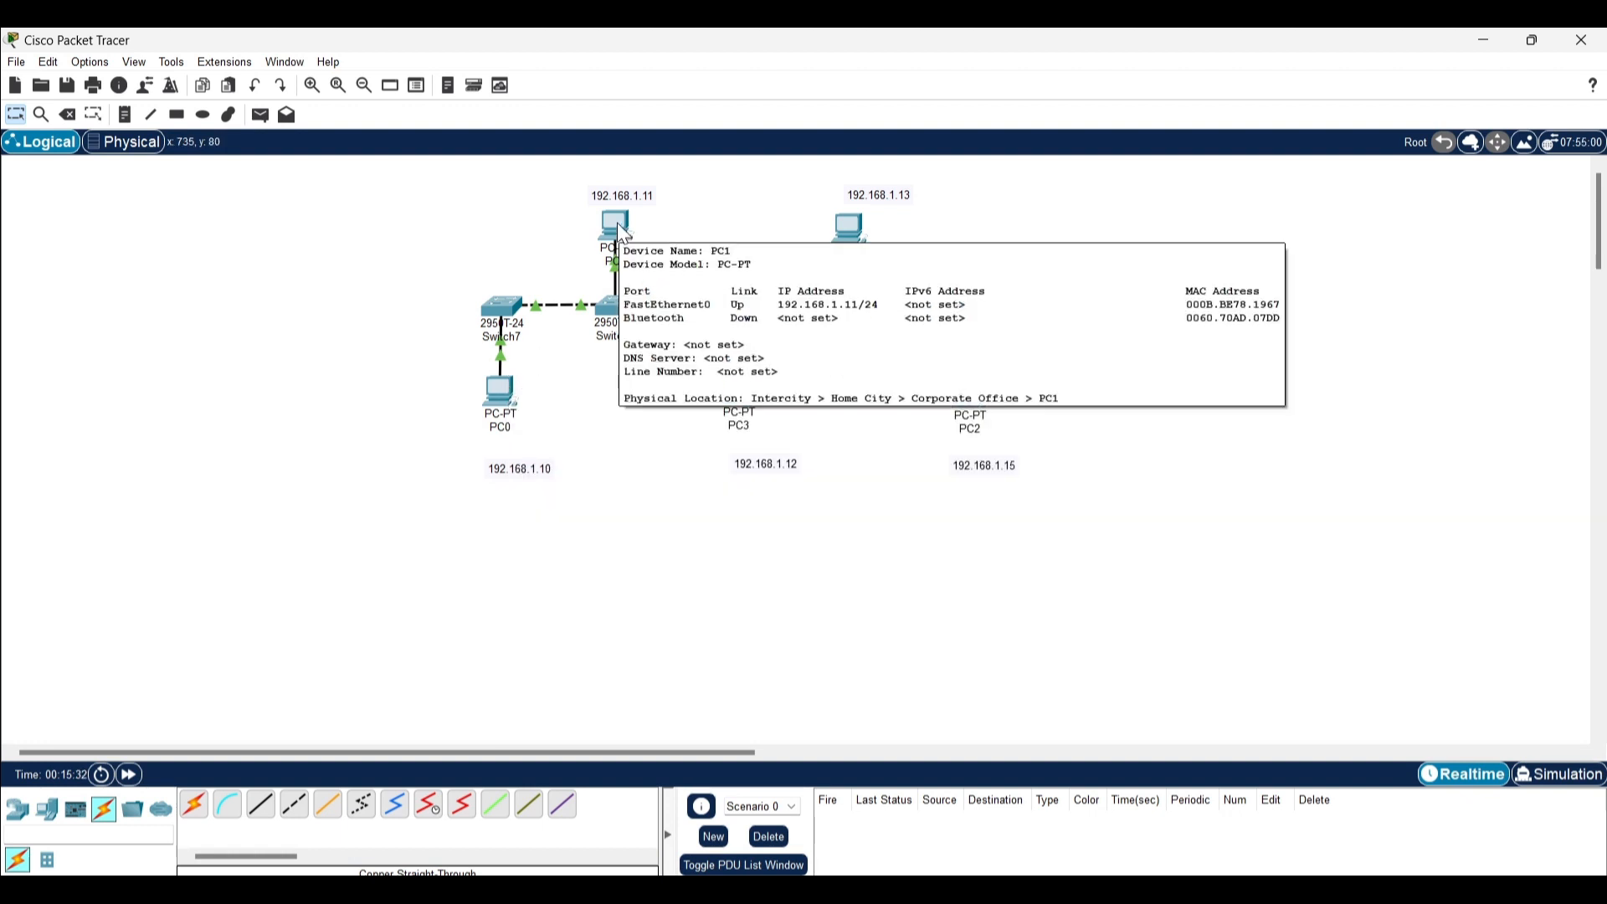
pyautogui.moveTo(752, 399)
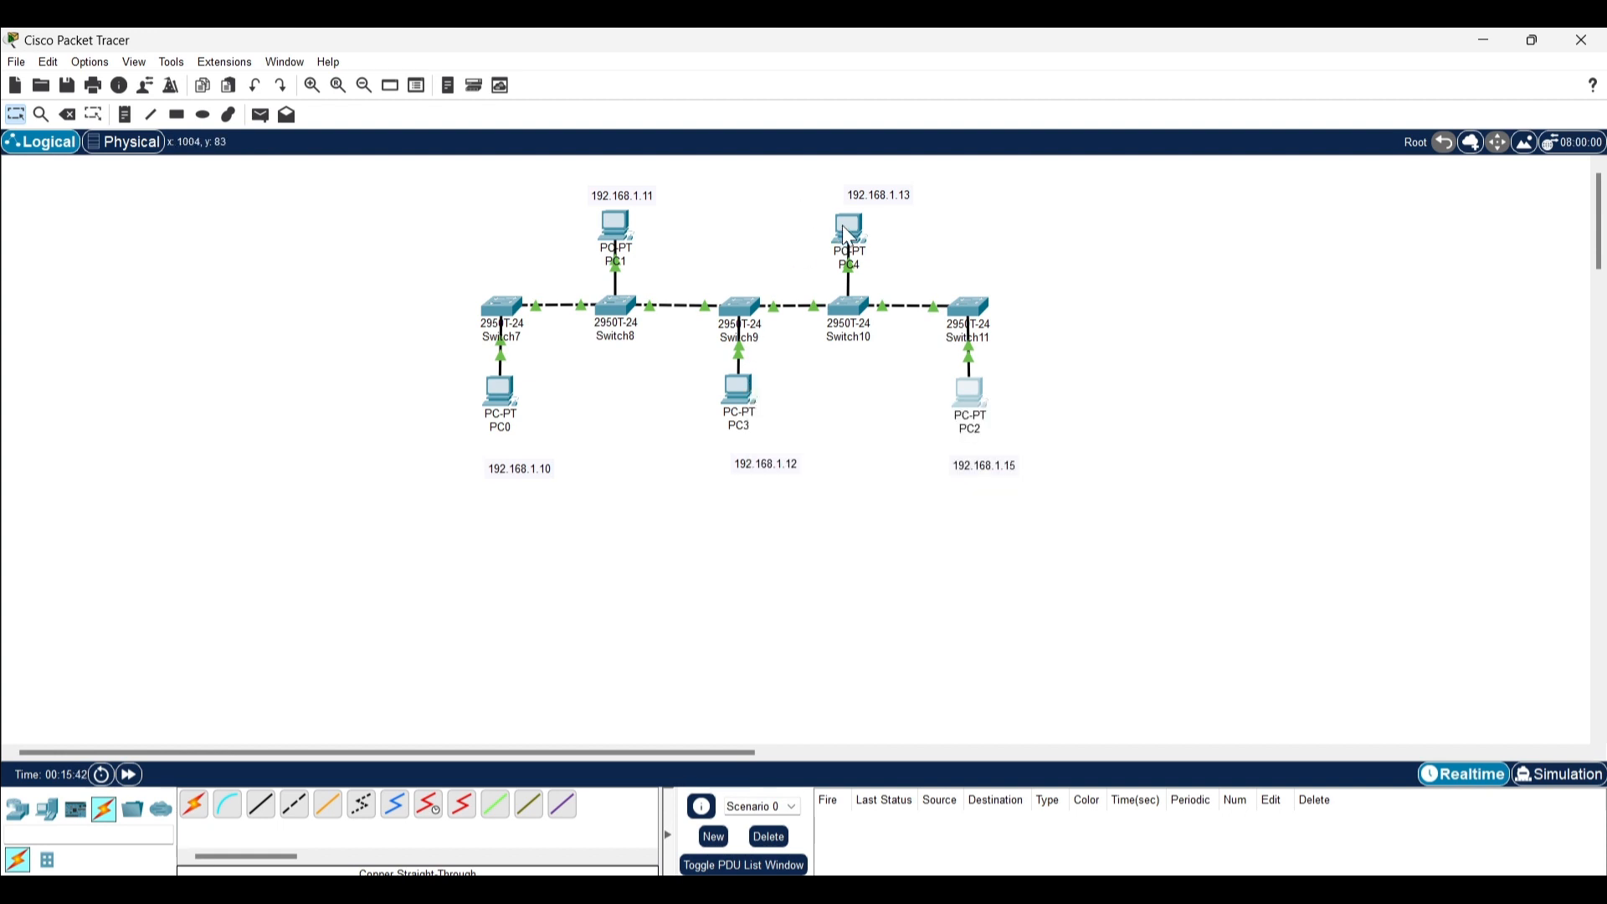
pyautogui.moveTo(848, 237)
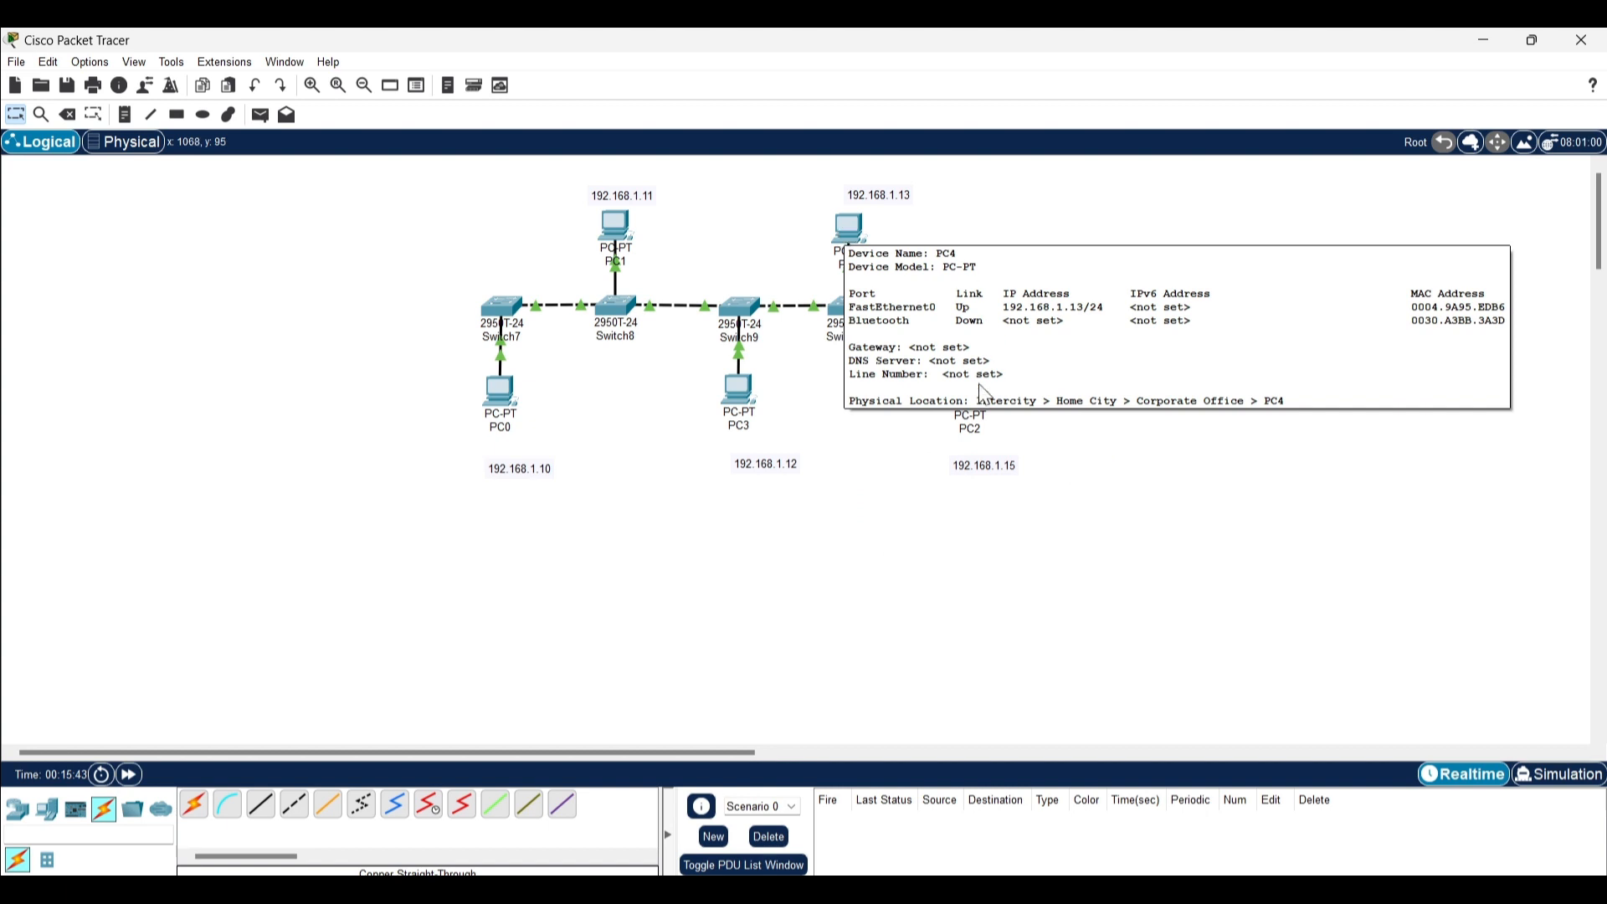
pyautogui.moveTo(969, 400)
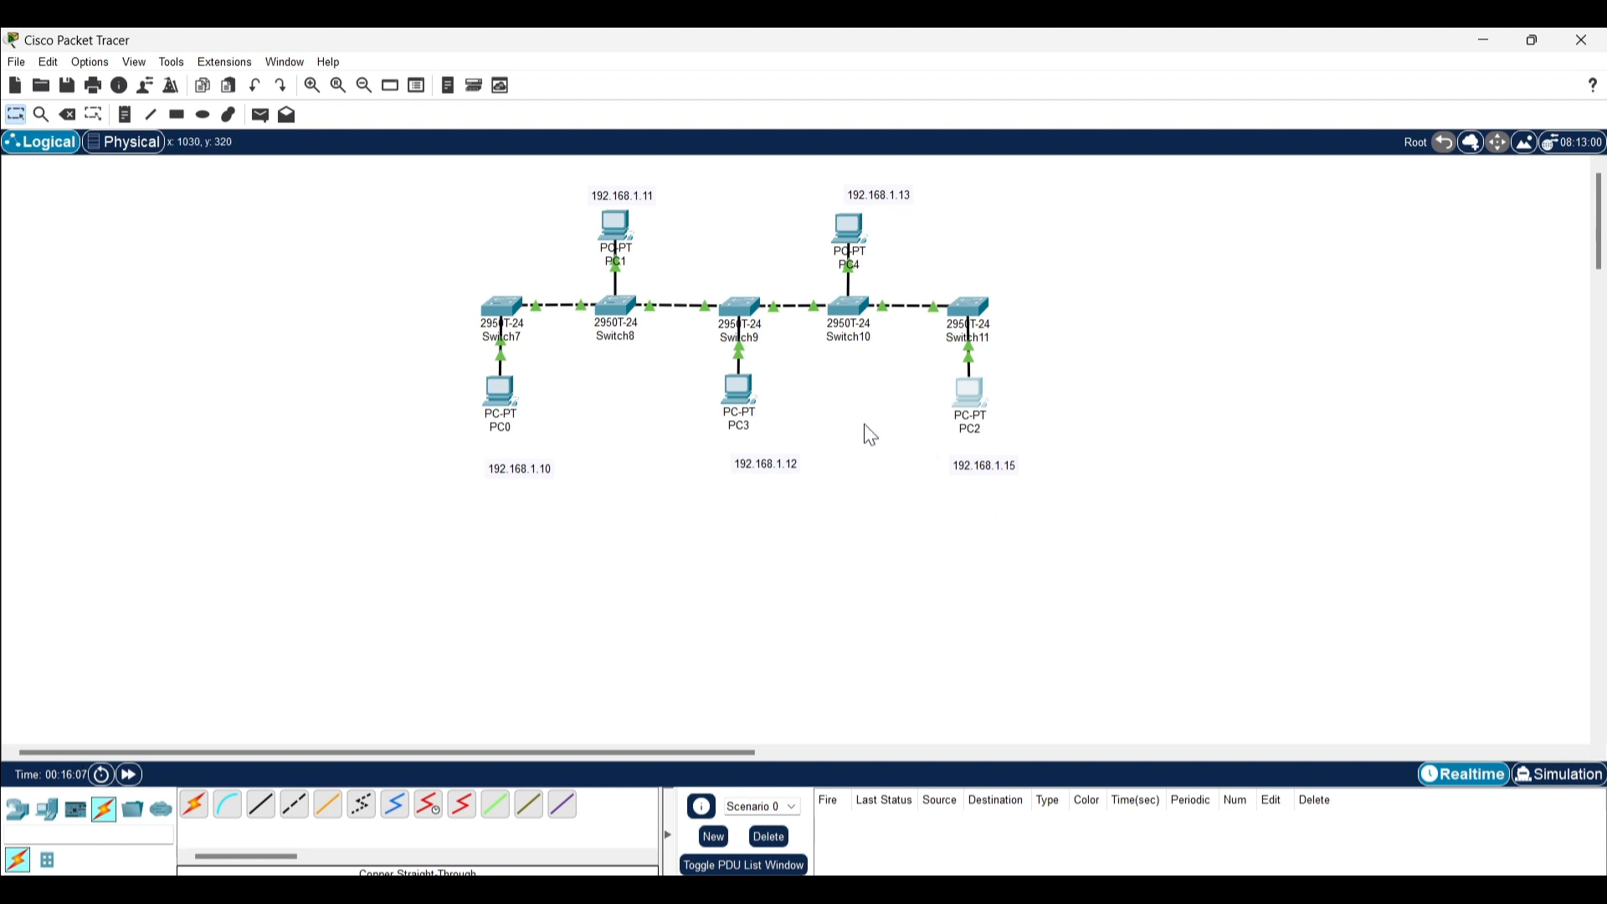
# - Ping 192.168.1.13 from PC0's Command Prompt and highlight the packet statistics line
pyautogui.click(498, 385)
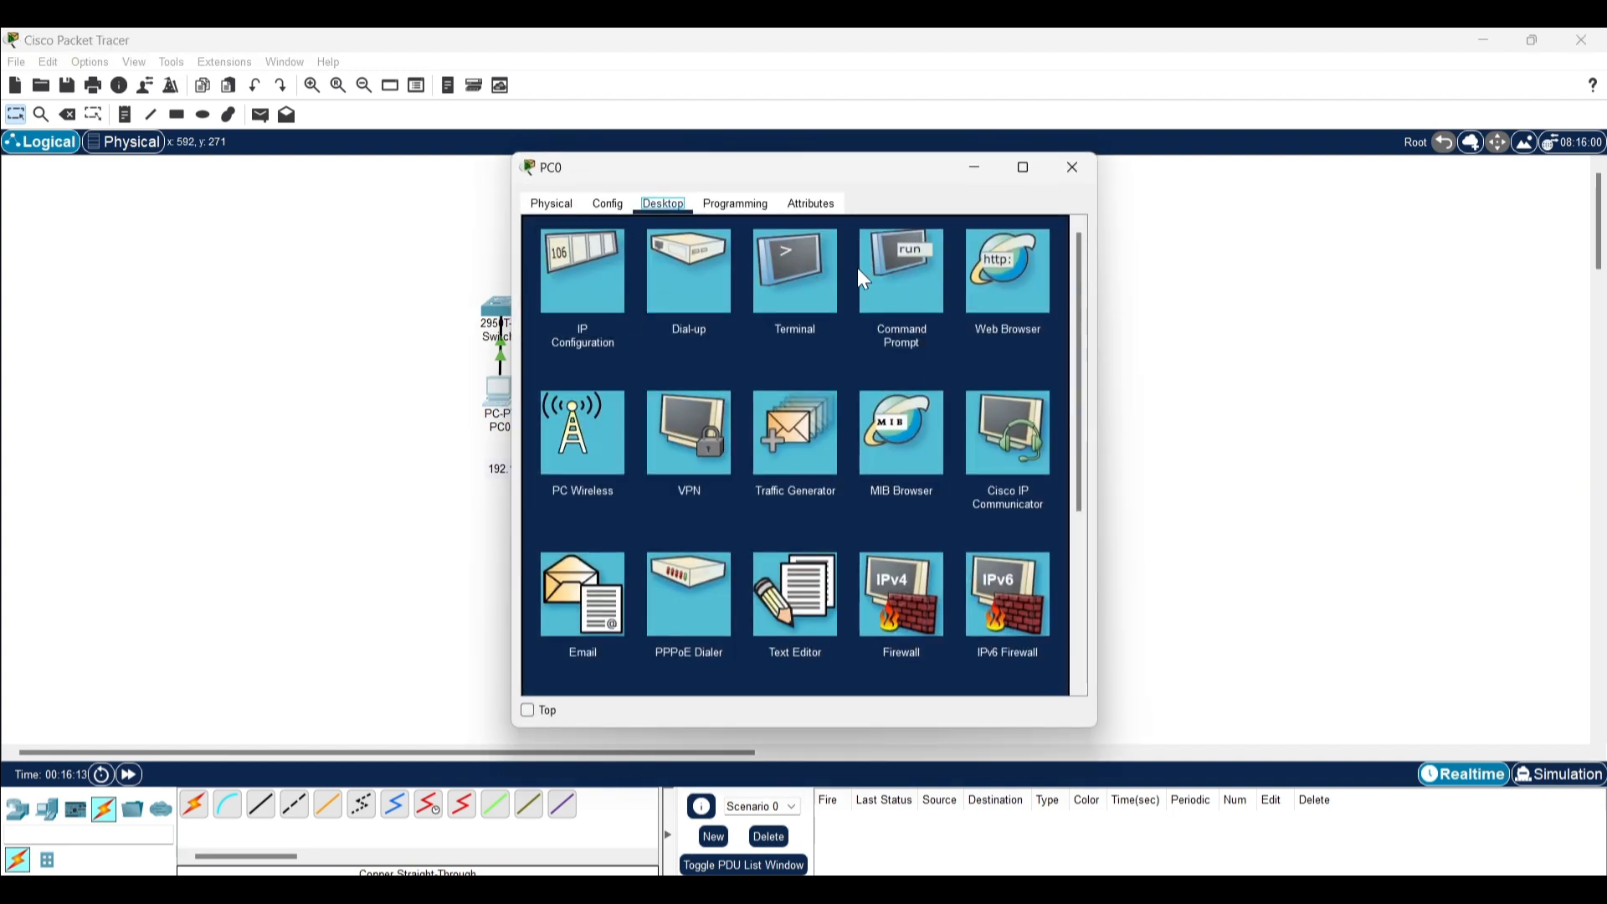
pyautogui.click(891, 281)
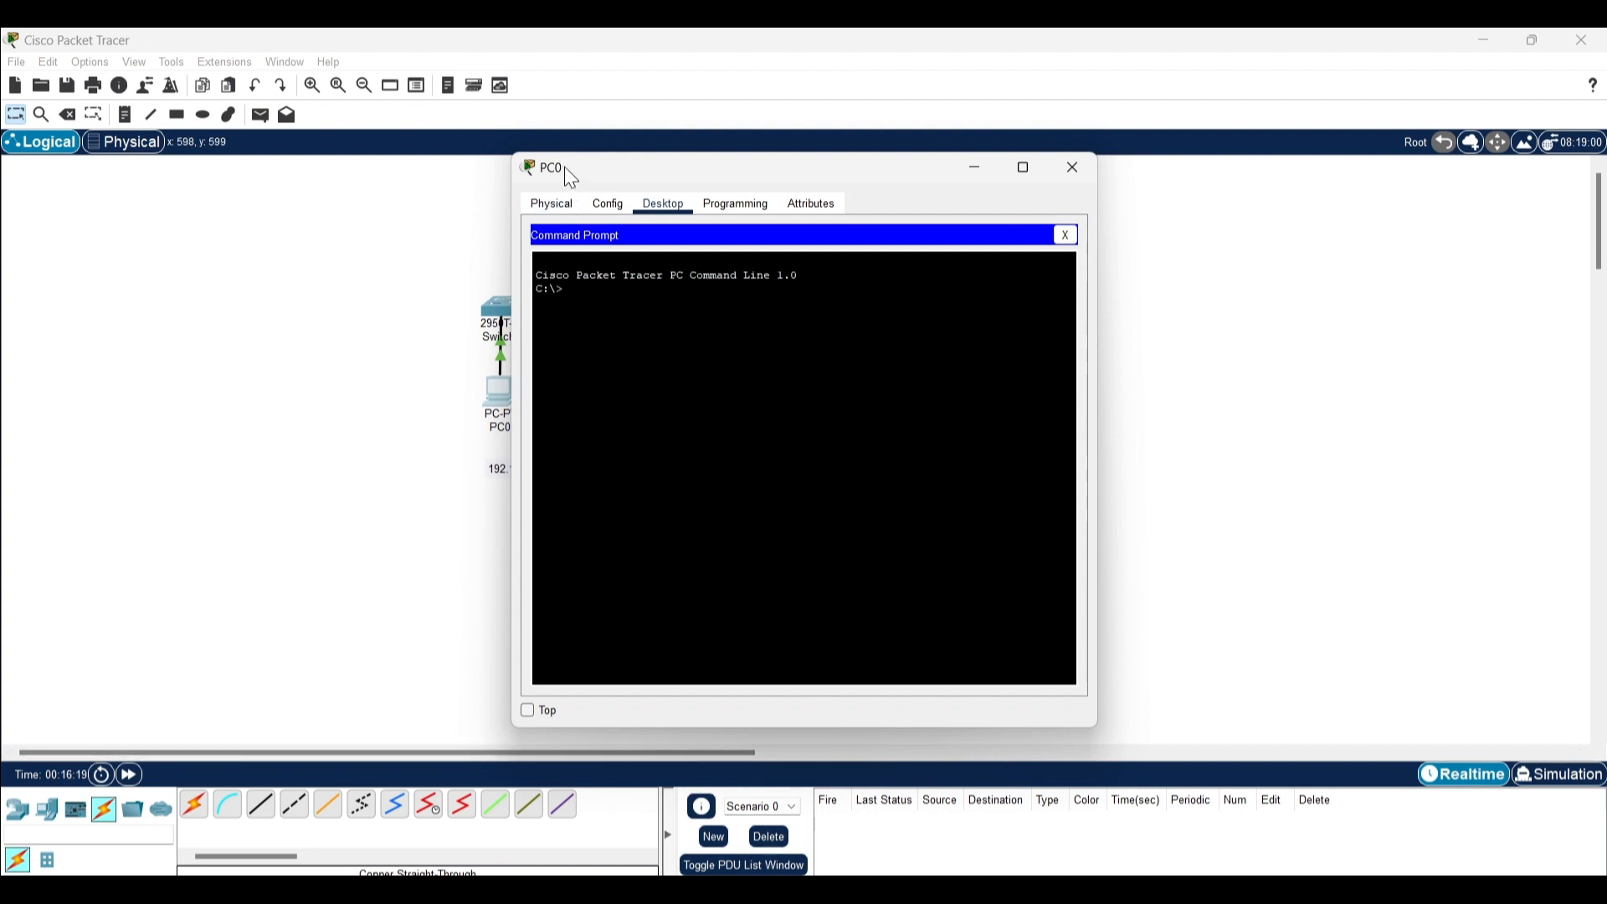
pyautogui.moveTo(564, 167); pyautogui.dragTo(974, 204)
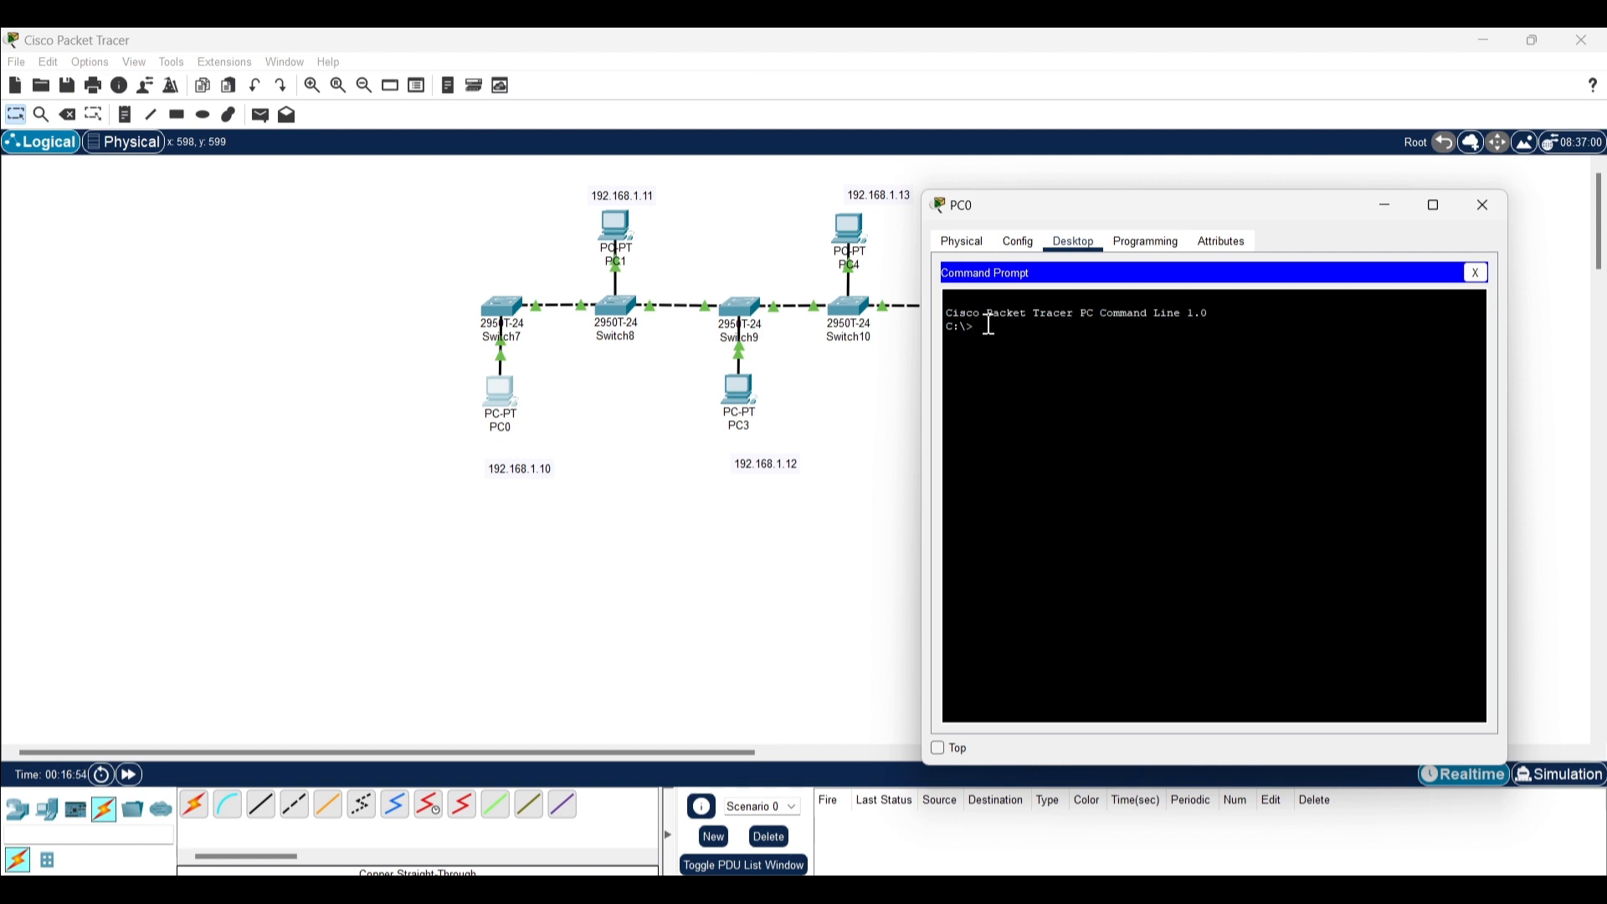
pyautogui.write('ping')
pyautogui.write(' 10')
pyautogui.write('9')
pyautogui.write('2.168')
pyautogui.write('.1.13')
pyautogui.press('Return')
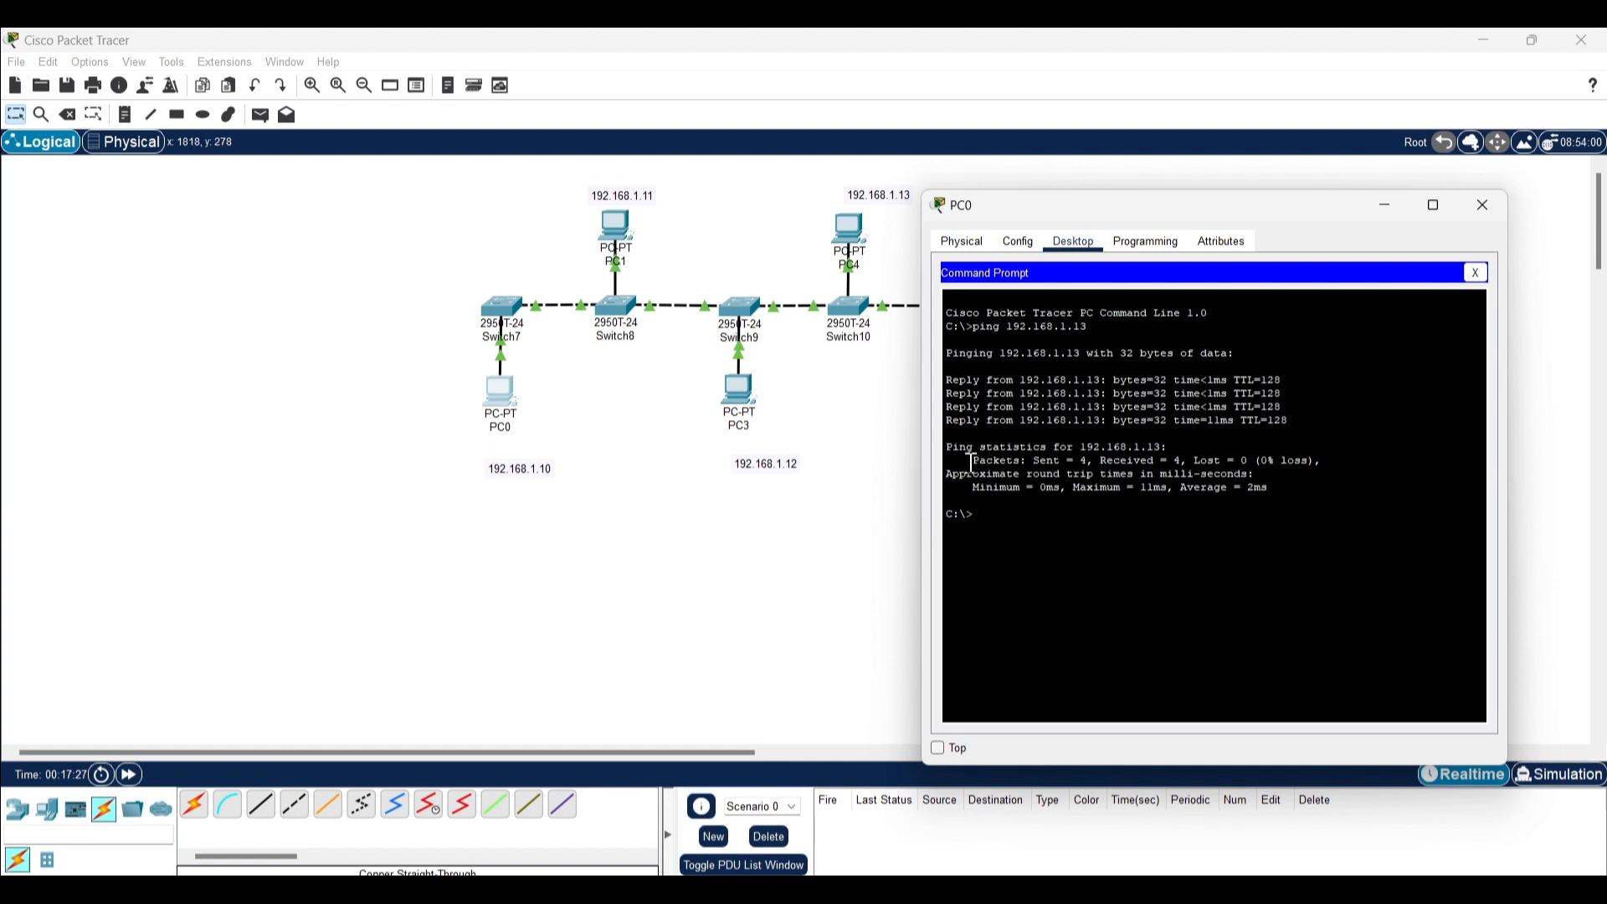
pyautogui.moveTo(967, 460); pyautogui.dragTo(1313, 466)
# - Ping 192.168.1.15 from PC0, keeping the topology labels in view, and close the PC0 window
pyautogui.click(1299, 528)
pyautogui.write('ping')
pyautogui.moveTo(1329, 222); pyautogui.dragTo(1196, 488)
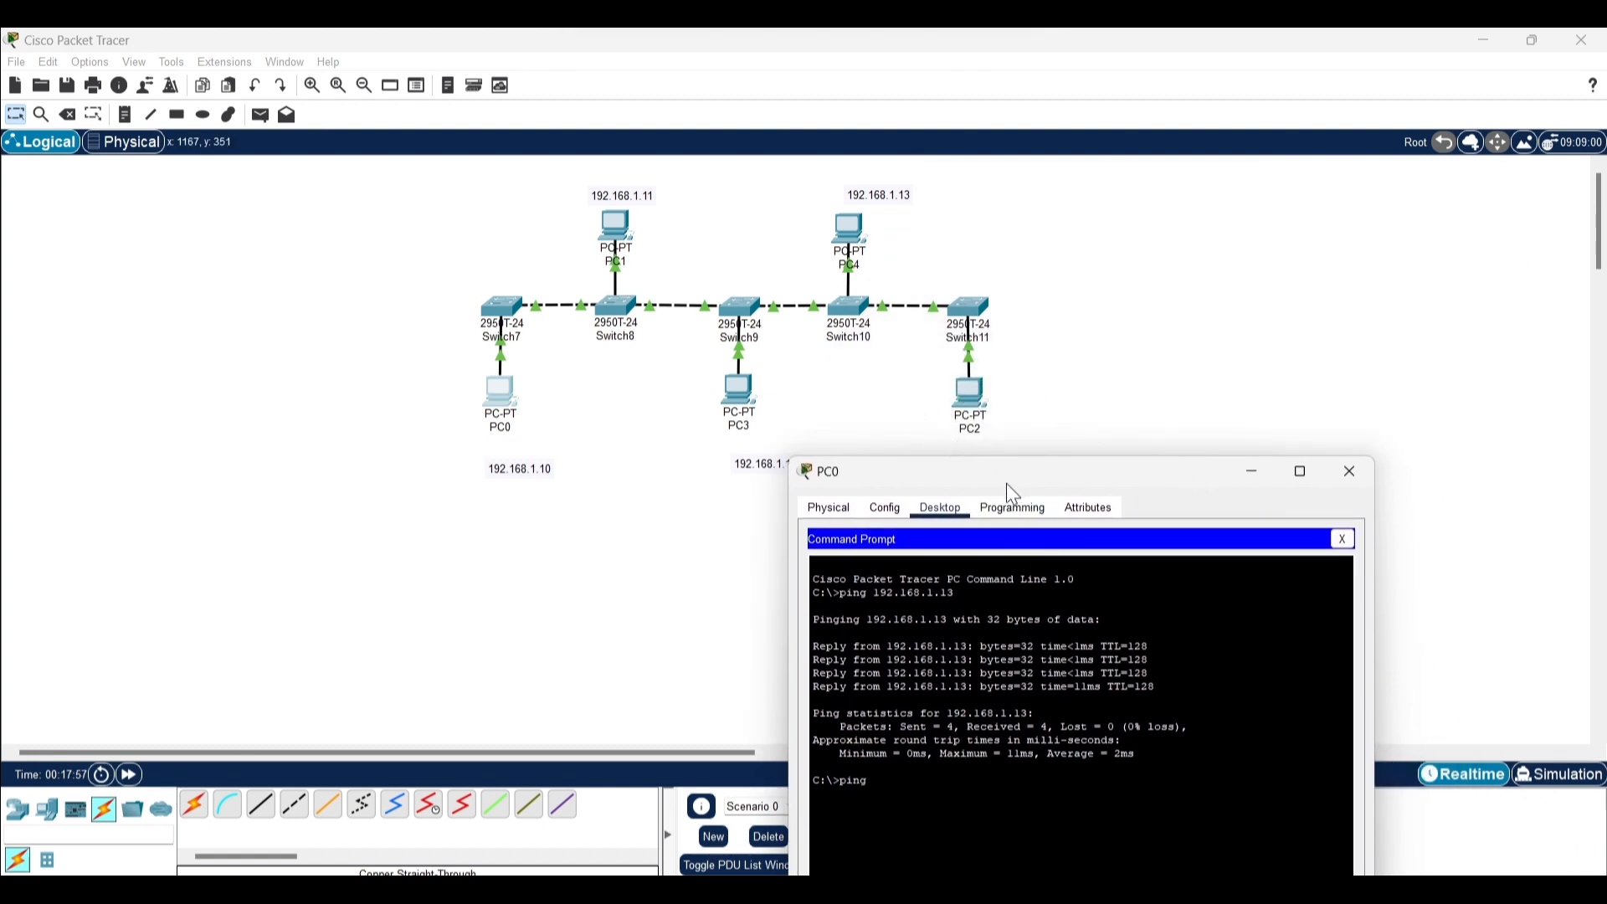
pyautogui.moveTo(1011, 493); pyautogui.dragTo(952, 590)
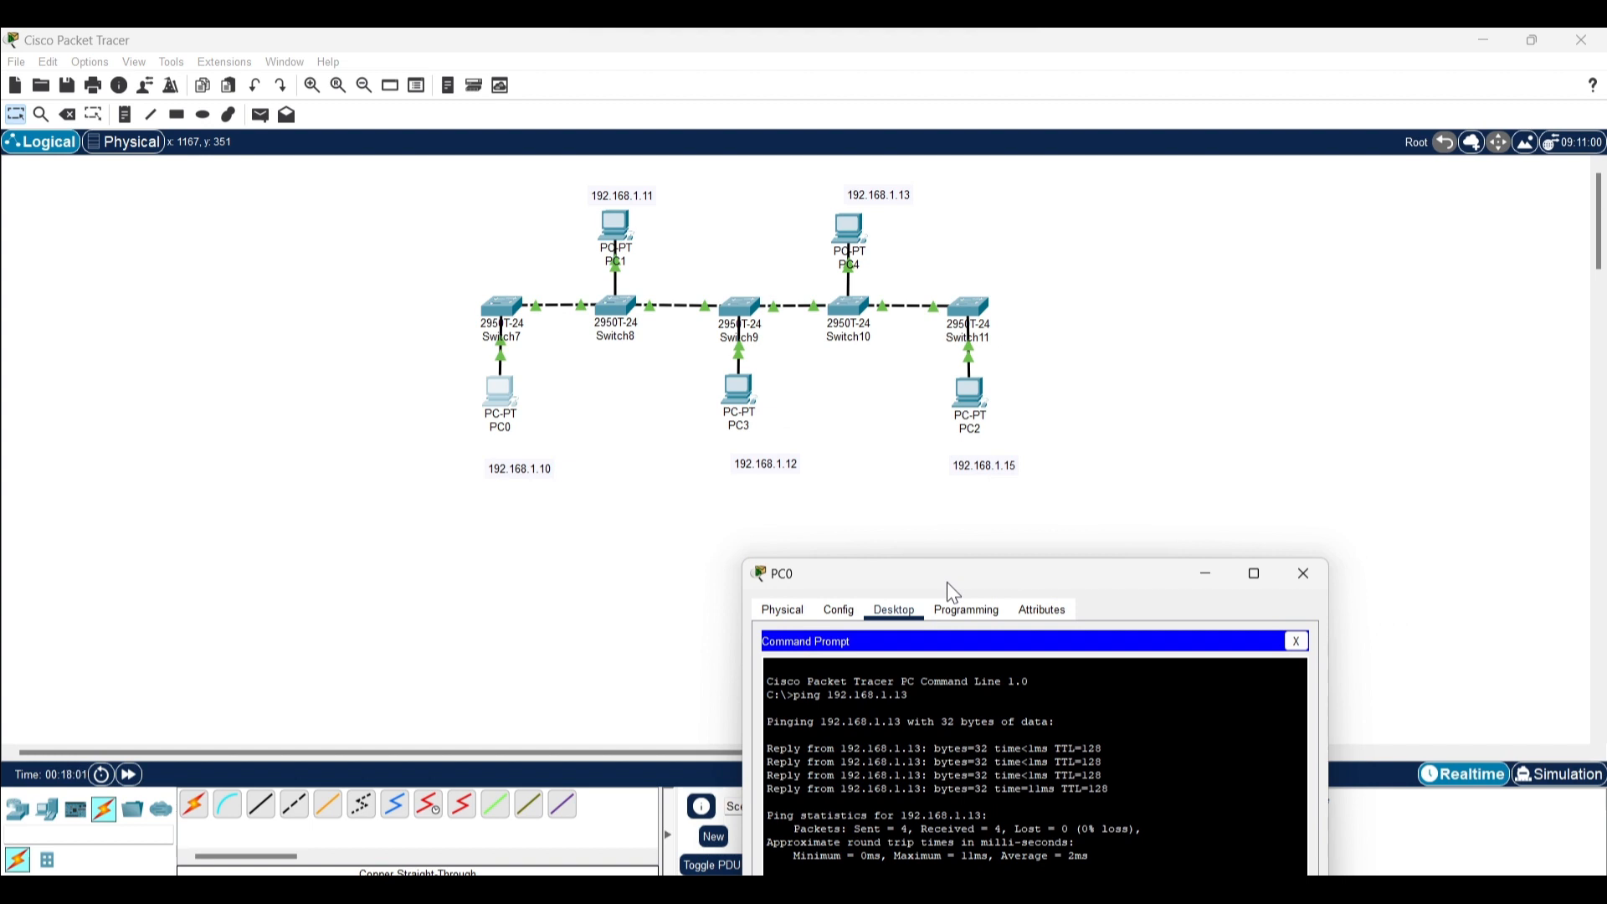
pyautogui.moveTo(947, 584); pyautogui.dragTo(1041, 357)
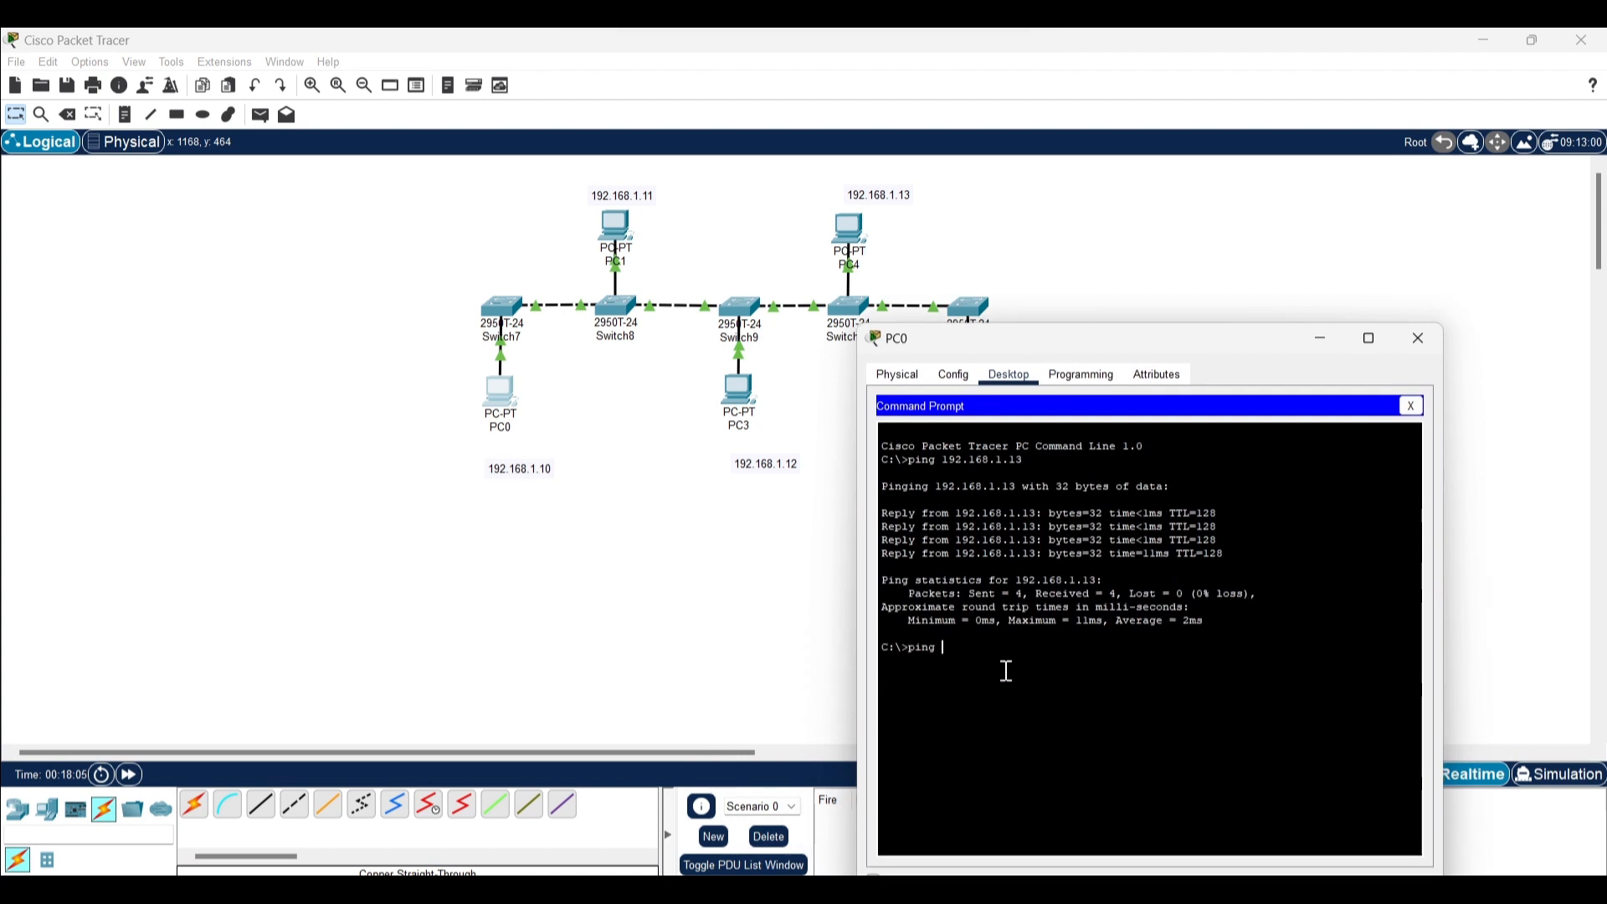
pyautogui.write('192.168.')
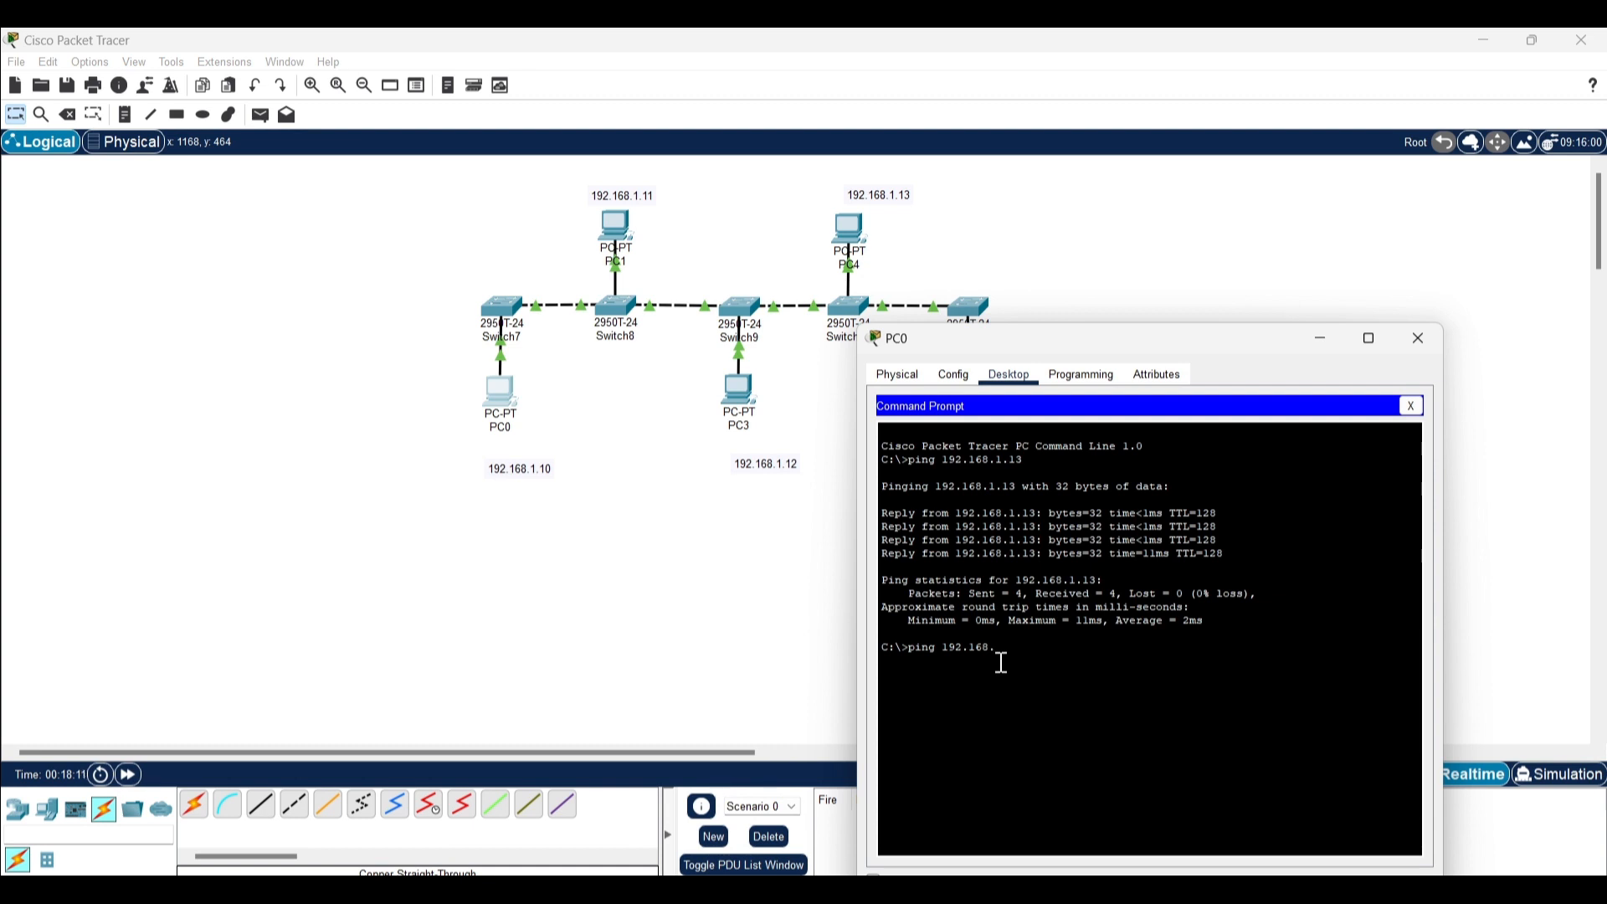
pyautogui.write('1.15')
pyautogui.press('Return')
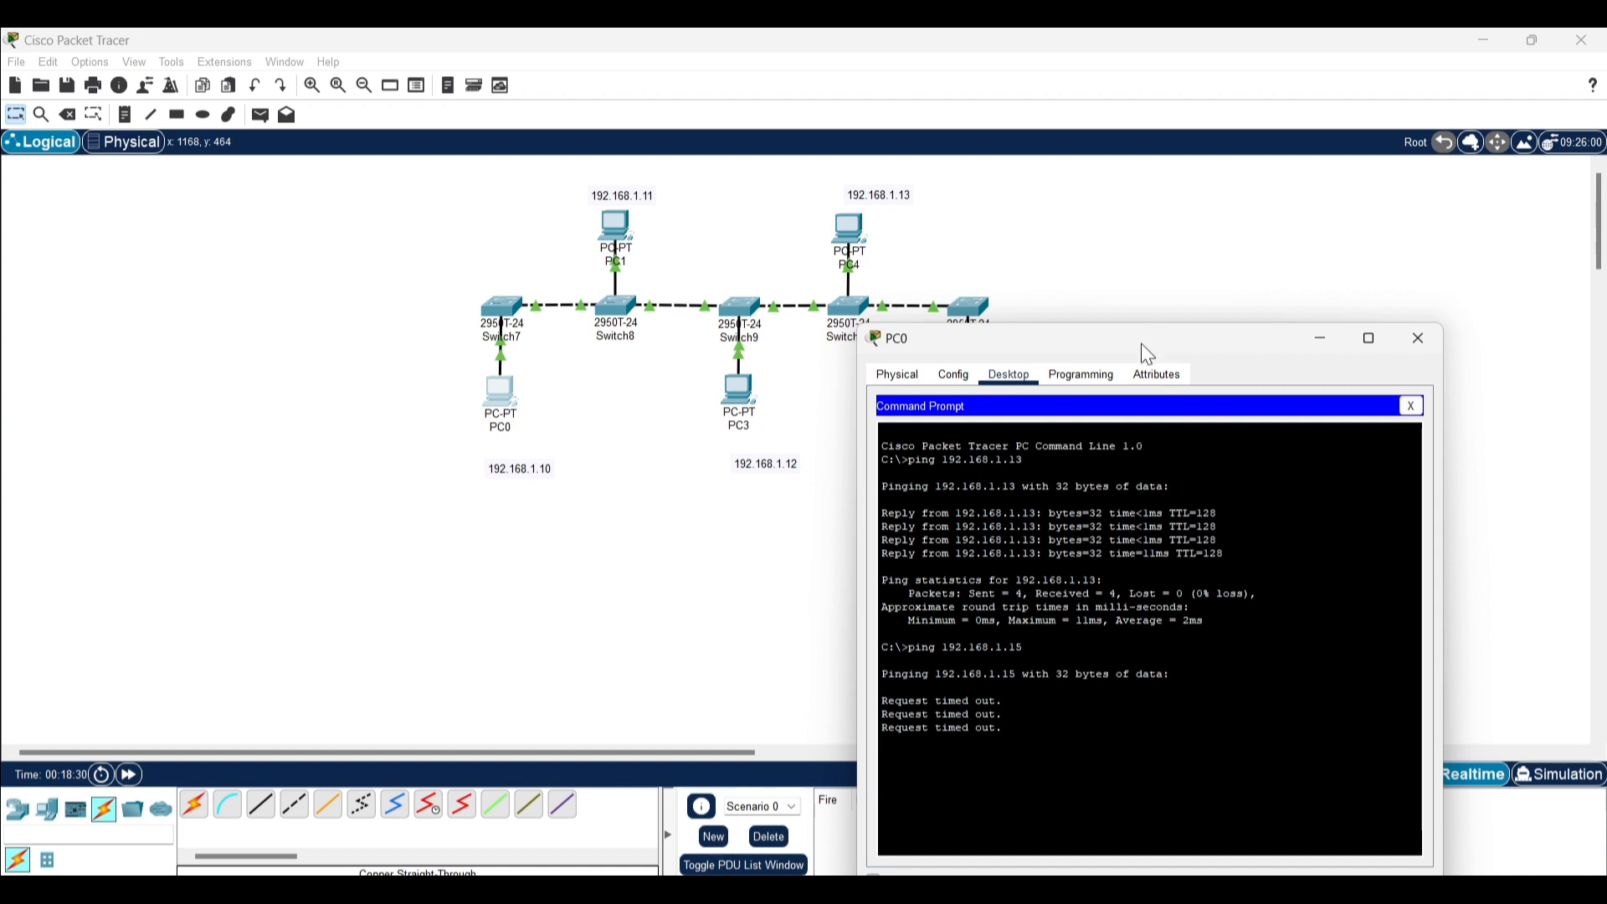
pyautogui.moveTo(1146, 354); pyautogui.dragTo(346, 215)
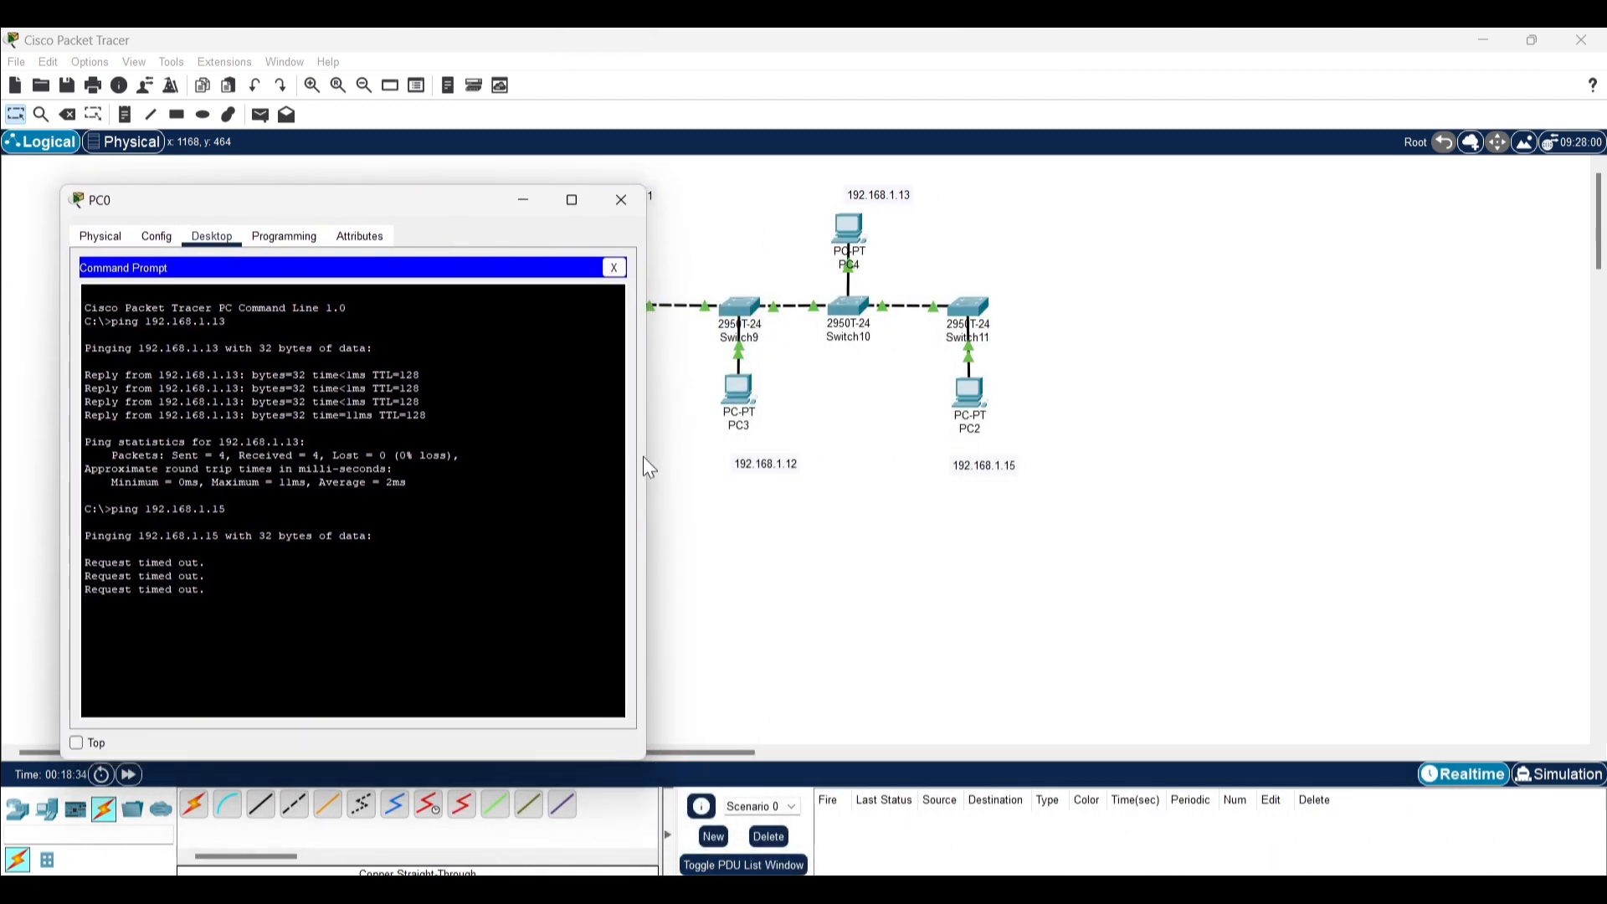
pyautogui.moveTo(372, 189); pyautogui.dragTo(385, 241)
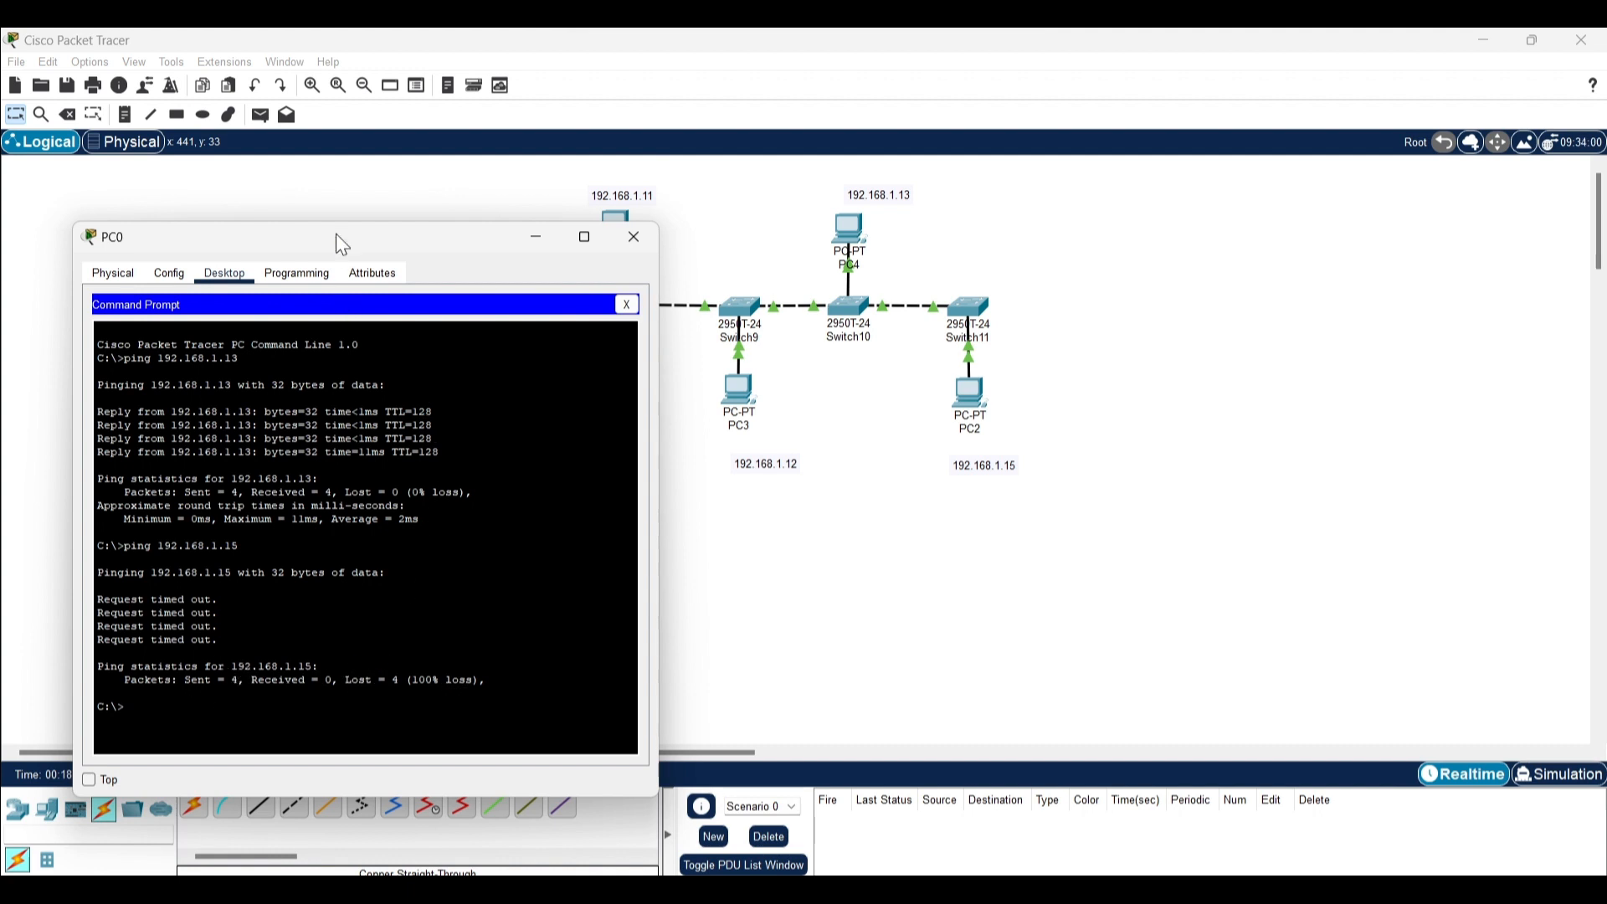
pyautogui.moveTo(342, 242); pyautogui.dragTo(288, 309)
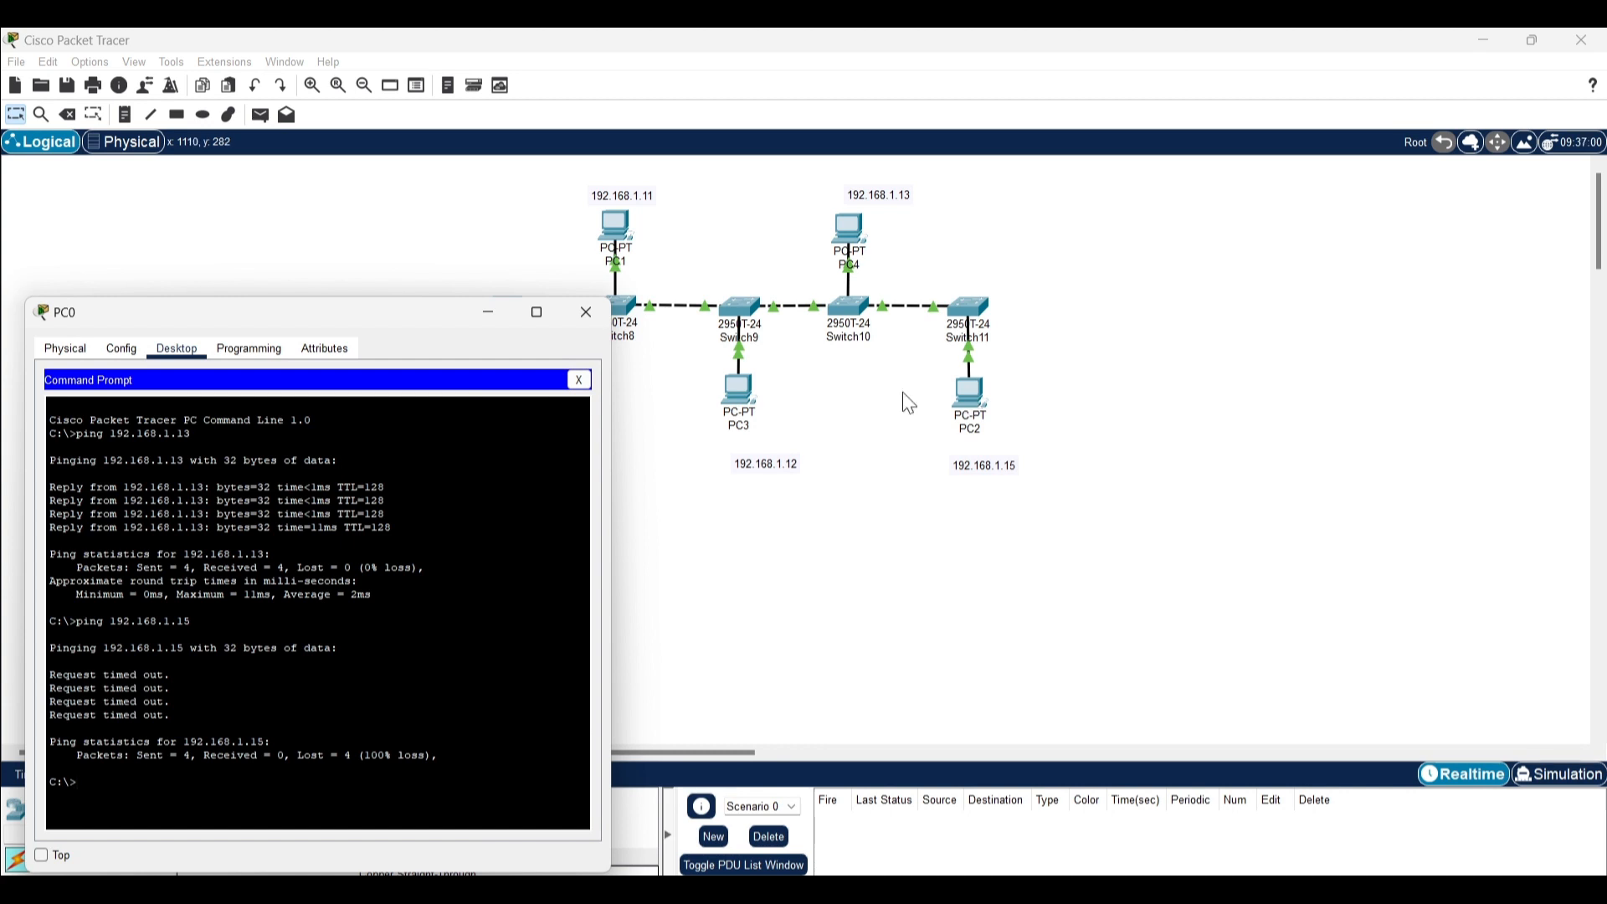
pyautogui.click(584, 313)
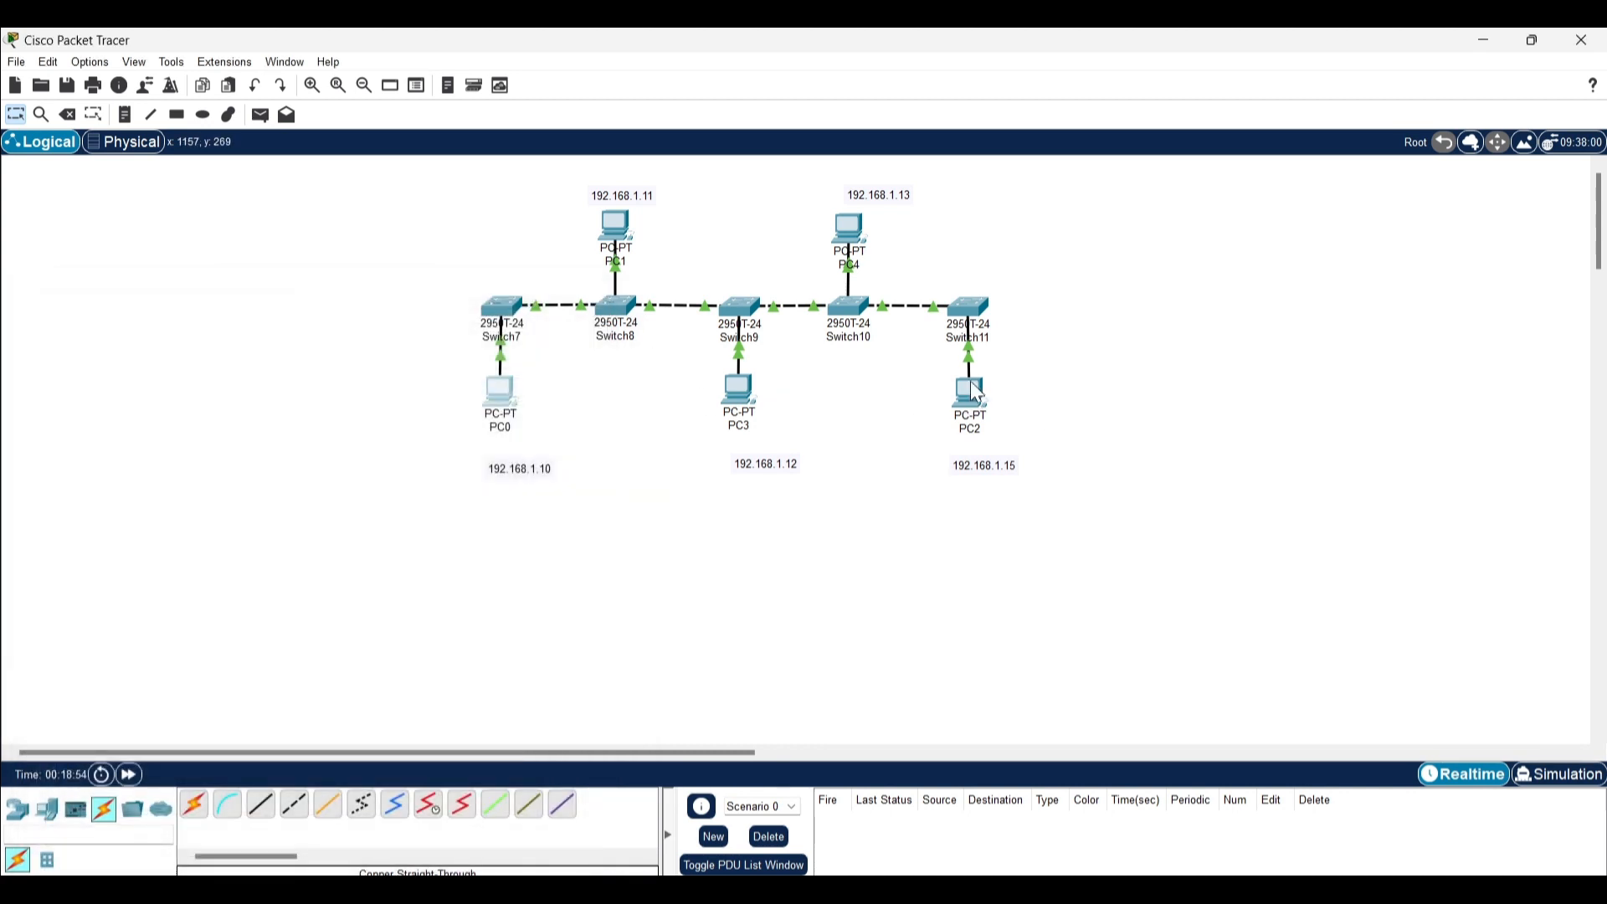
# - Check PC2's configured address and correct the note below it to read 192.168.1.14
pyautogui.moveTo(977, 393)
pyautogui.doubleClick(1014, 471)
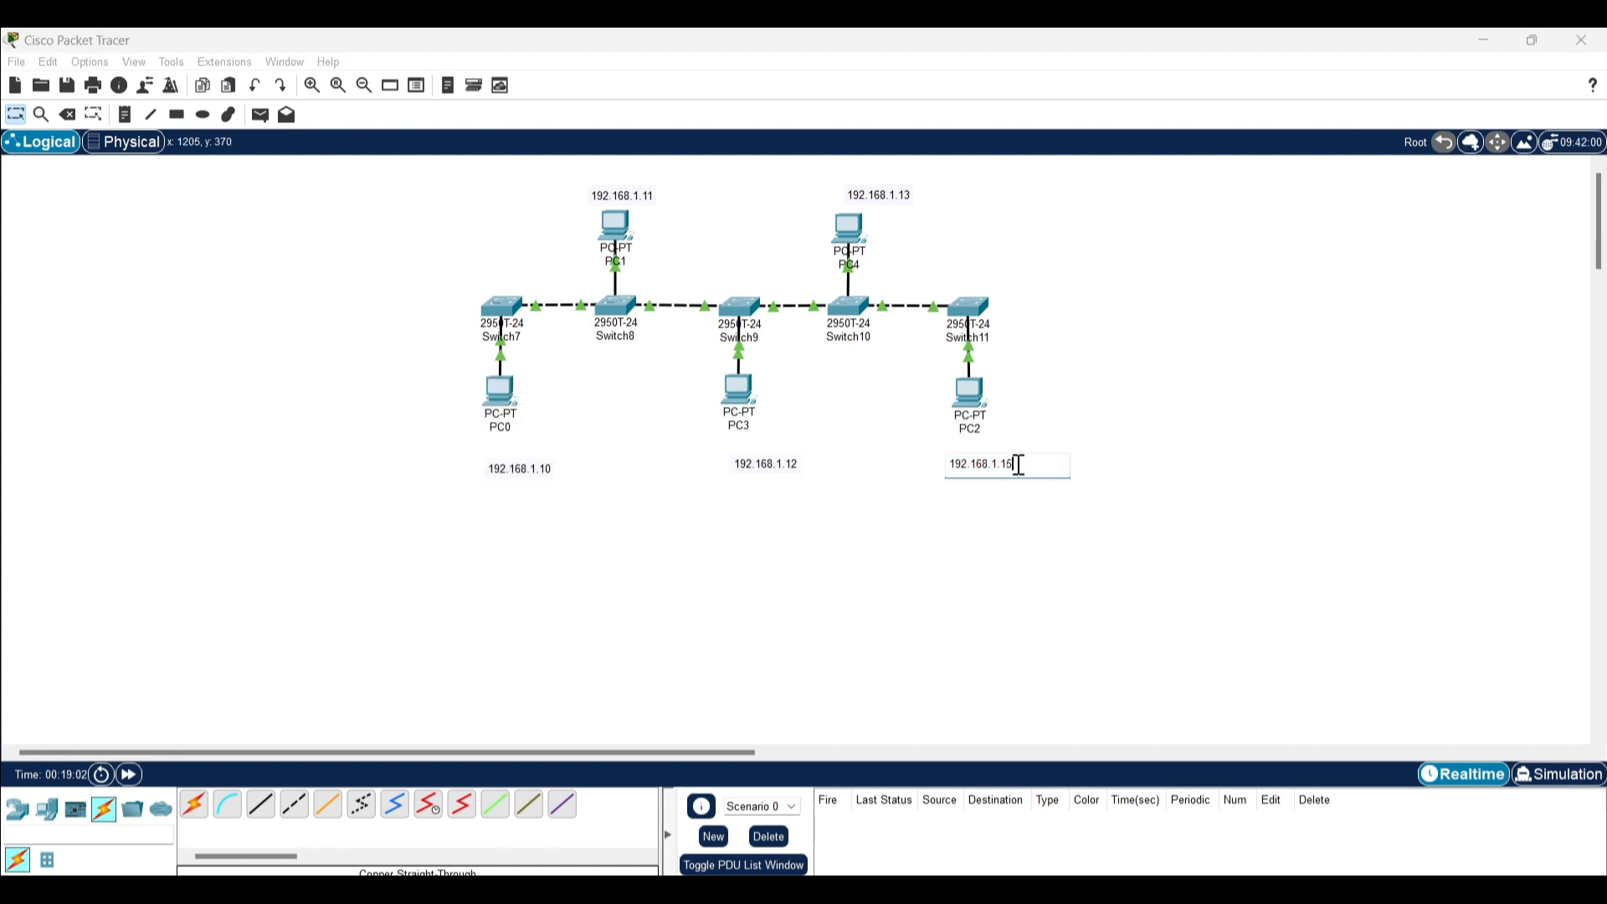
pyautogui.press('BackSpace')
pyautogui.write('4')
pyautogui.click(1227, 487)
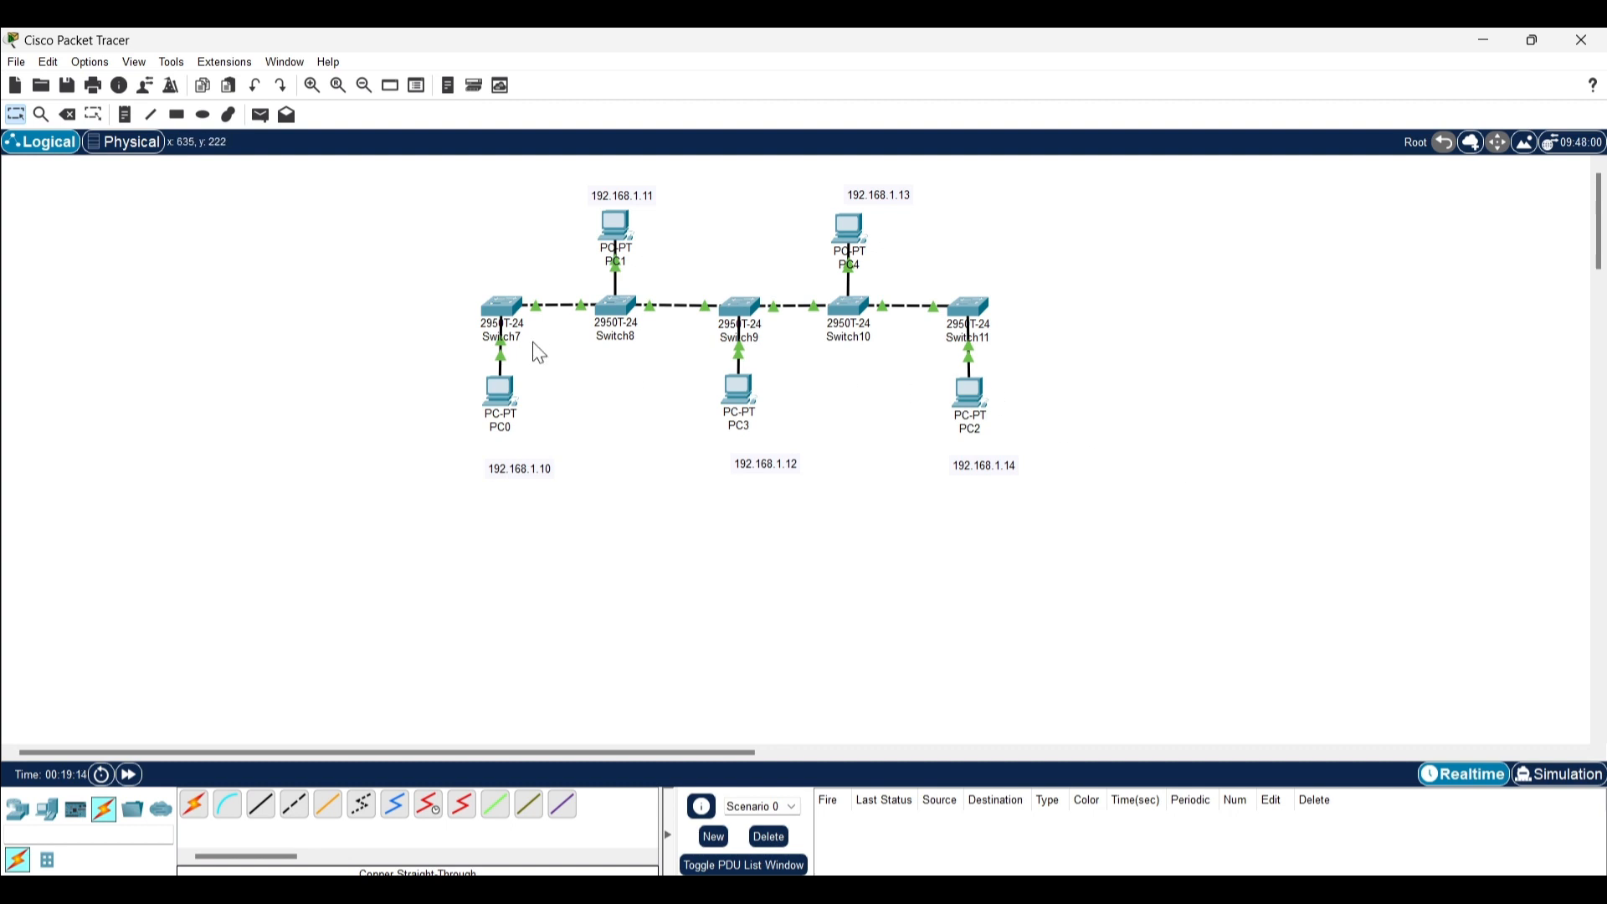
# - Ping 192.168.1.14 from PC0's Command Prompt, highlight the packet statistics line and close the window
pyautogui.click(500, 391)
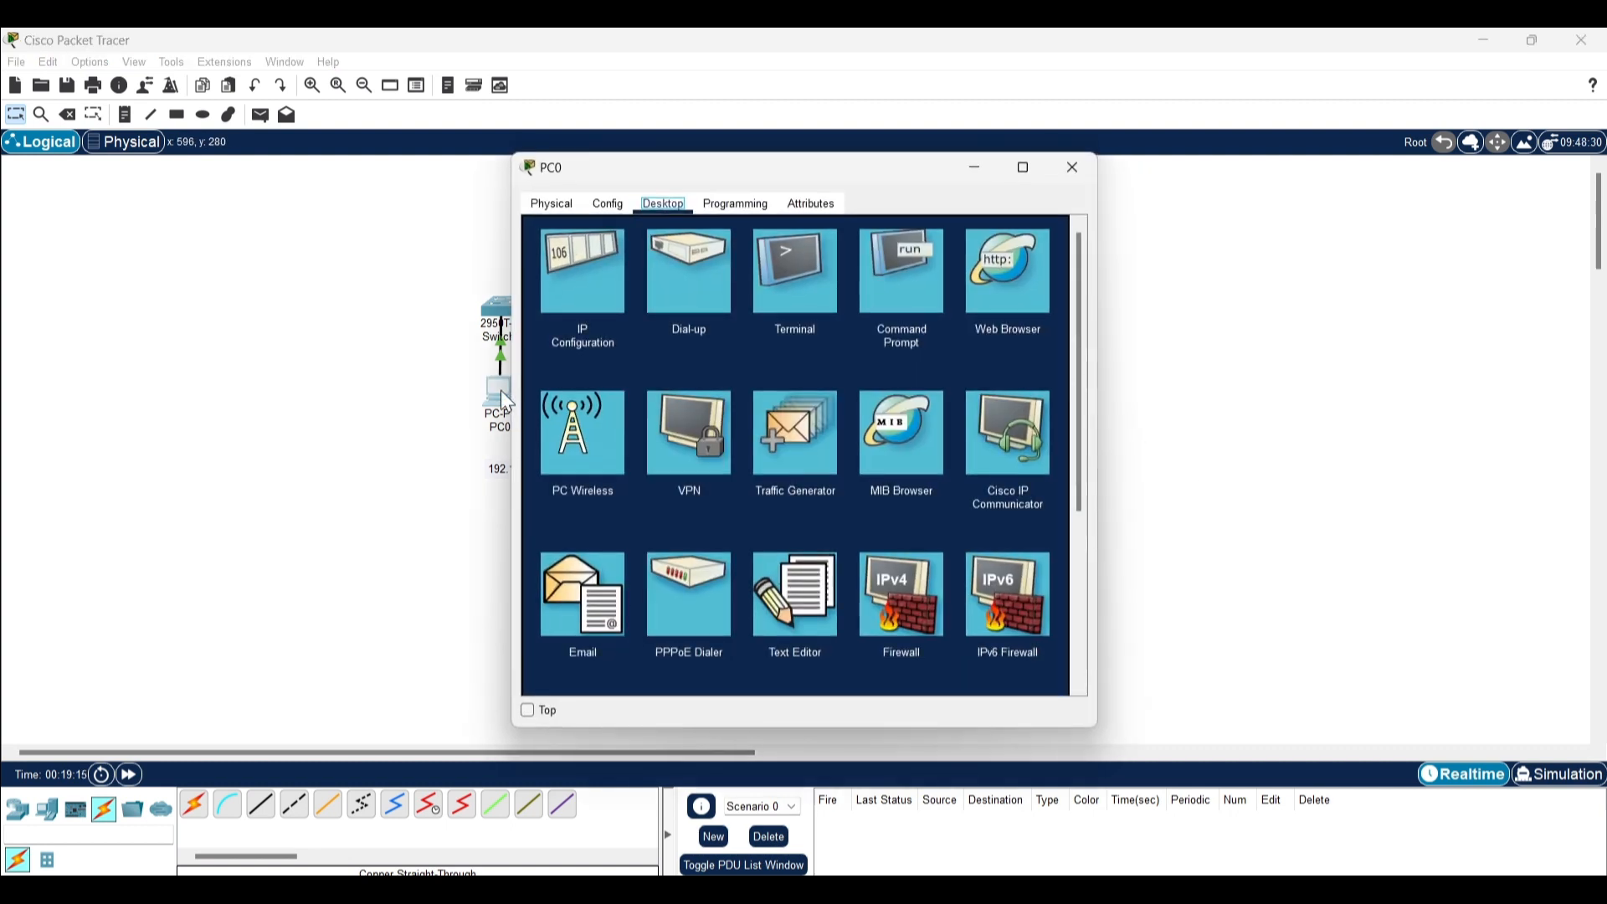
pyautogui.click(874, 274)
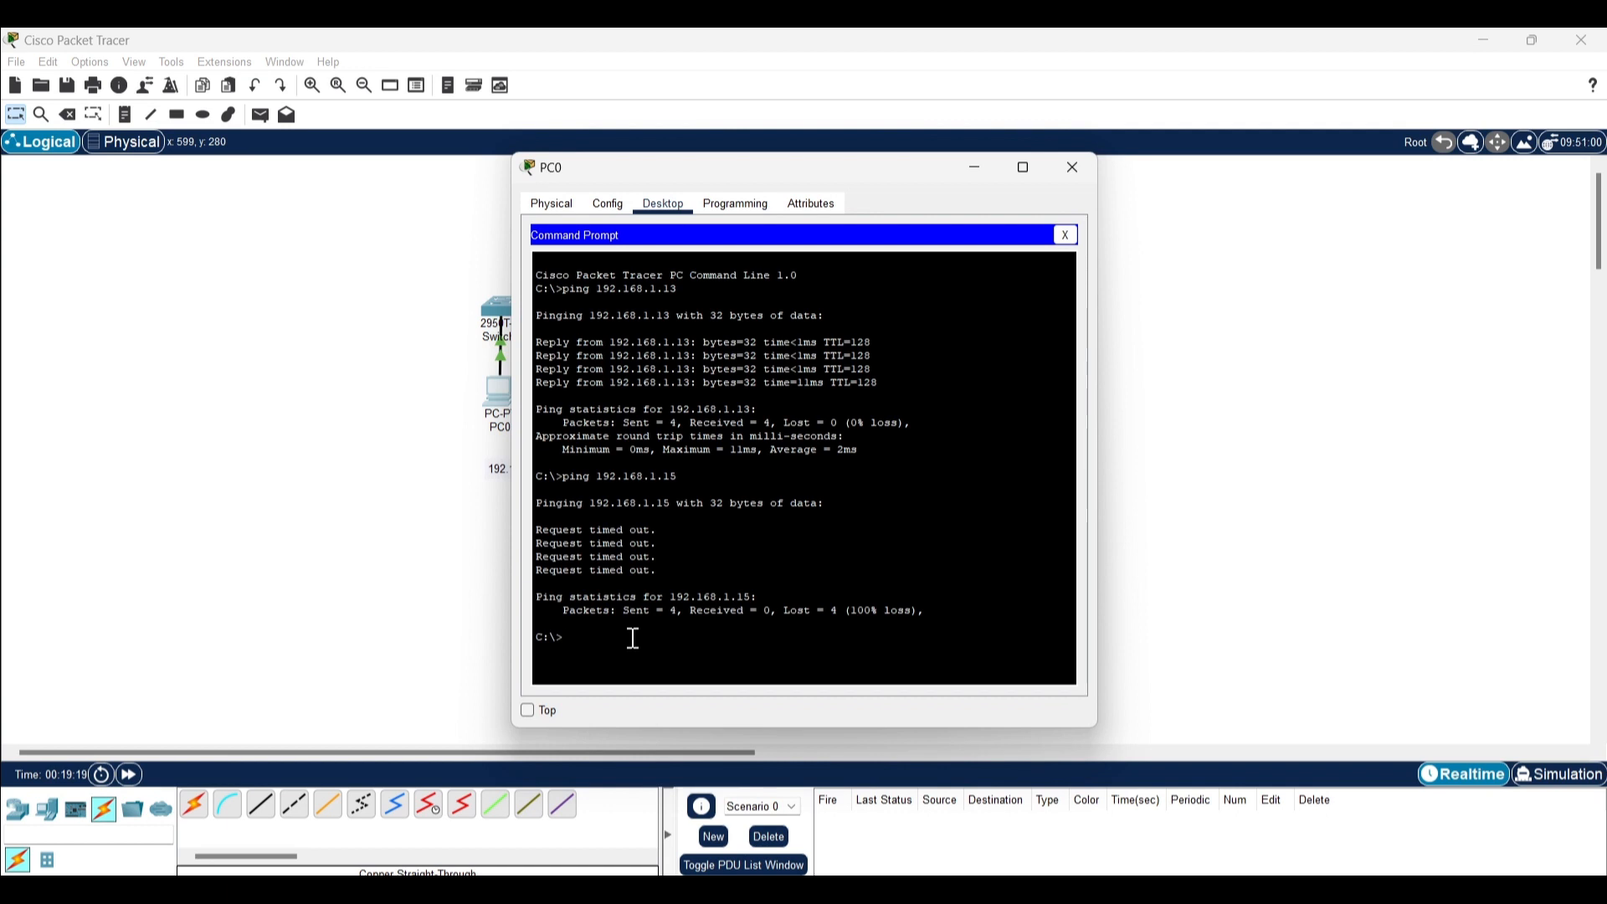
pyautogui.write('ping 192.168.1.14')
pyautogui.press('Return')
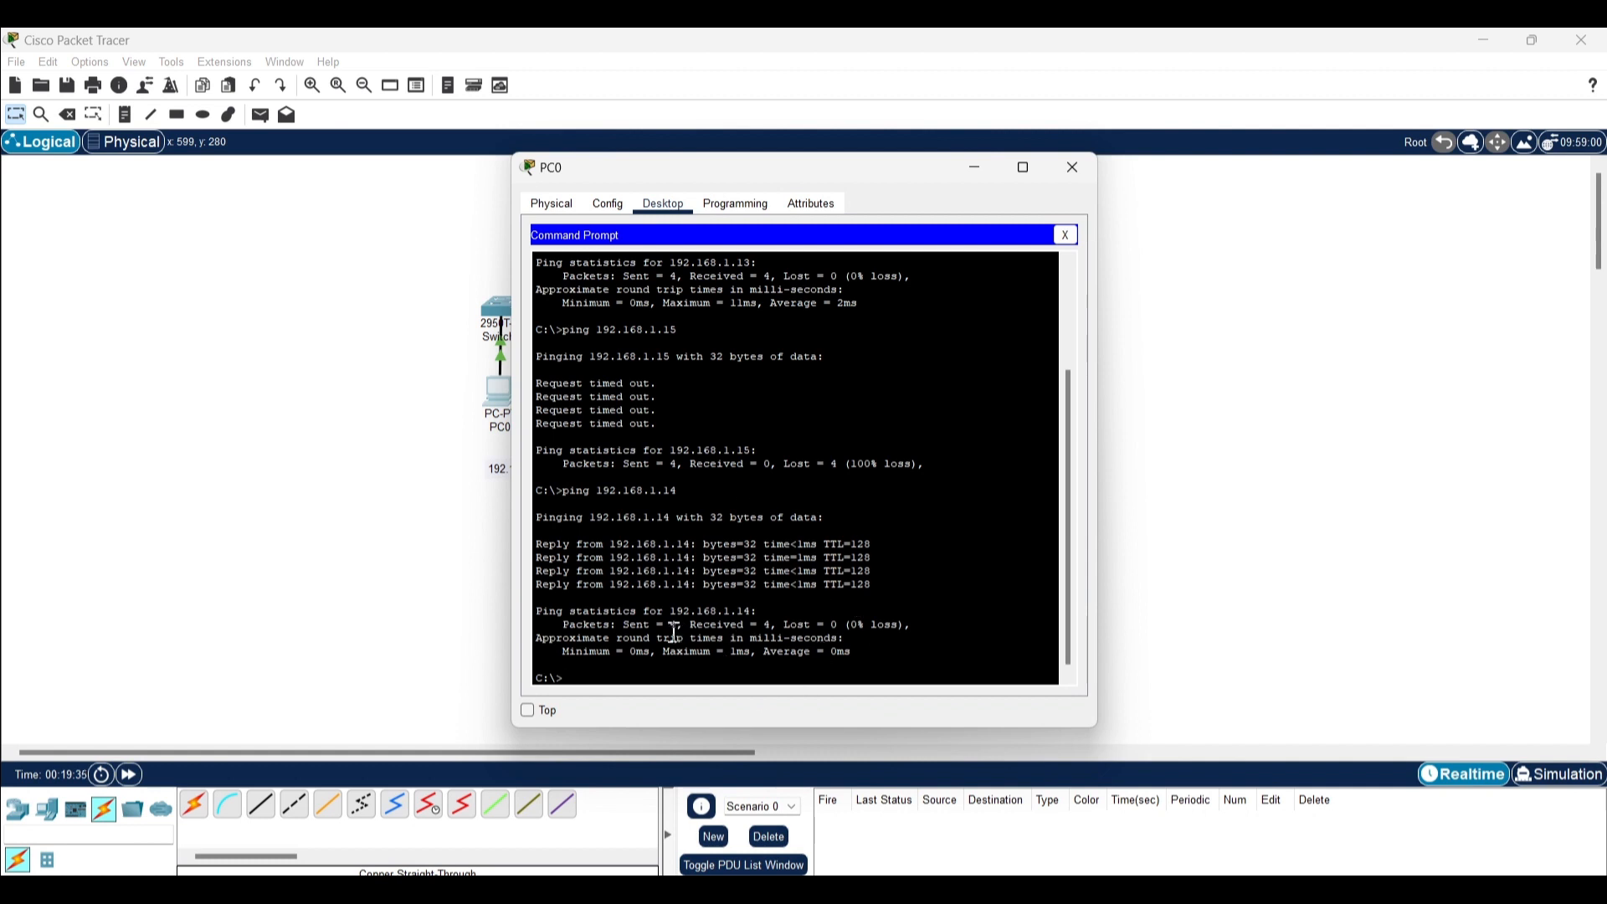
pyautogui.moveTo(562, 625); pyautogui.dragTo(916, 630)
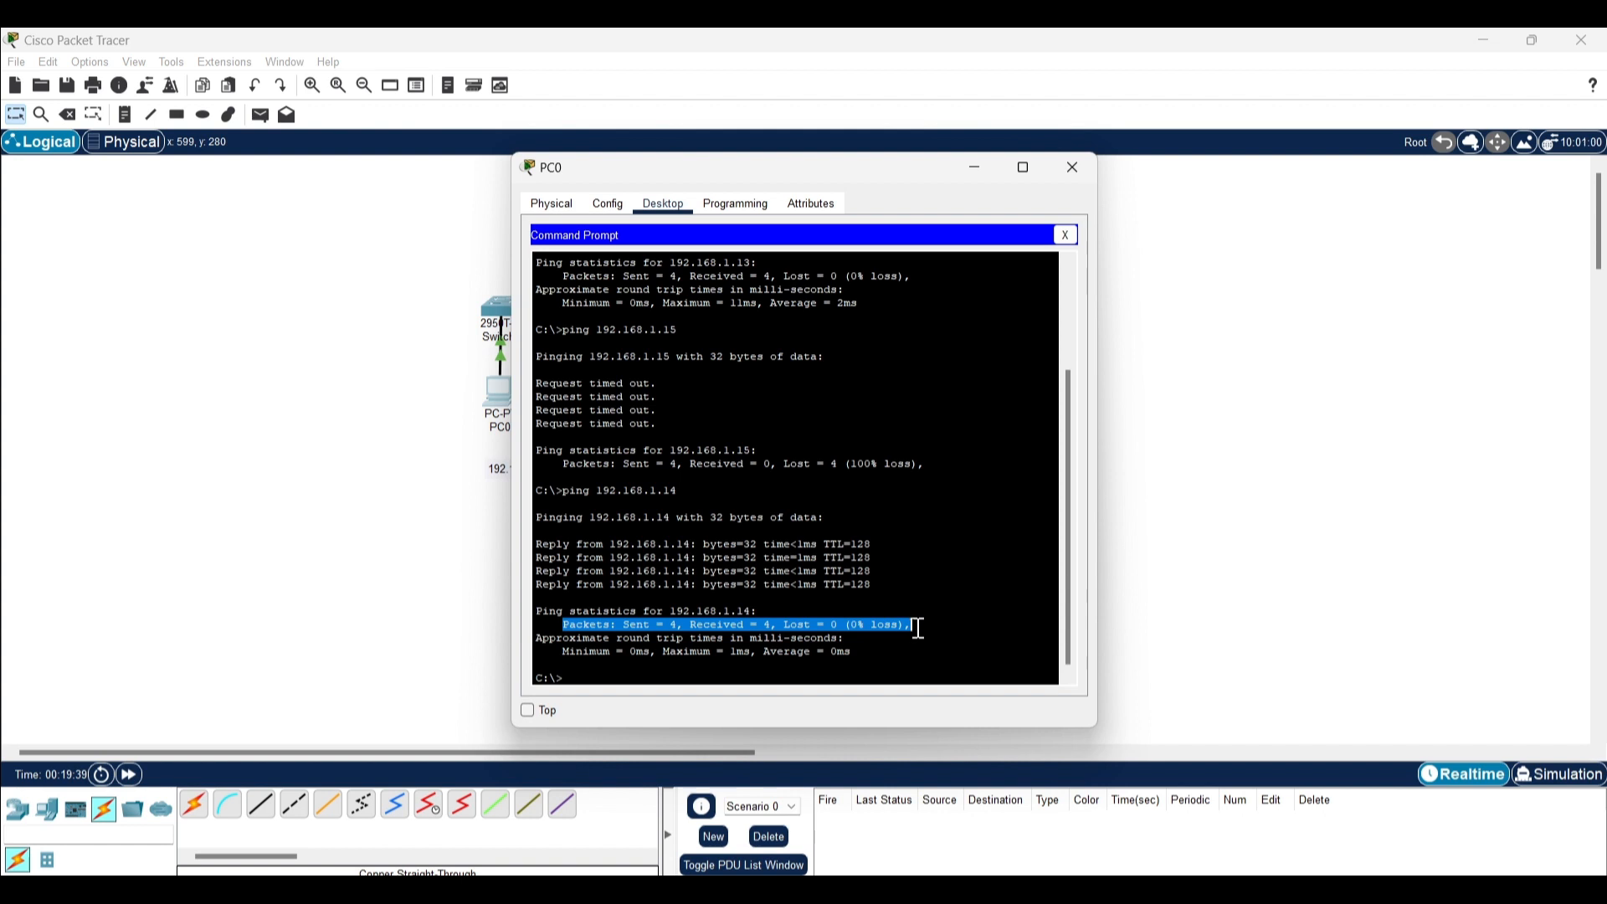
pyautogui.click(1082, 163)
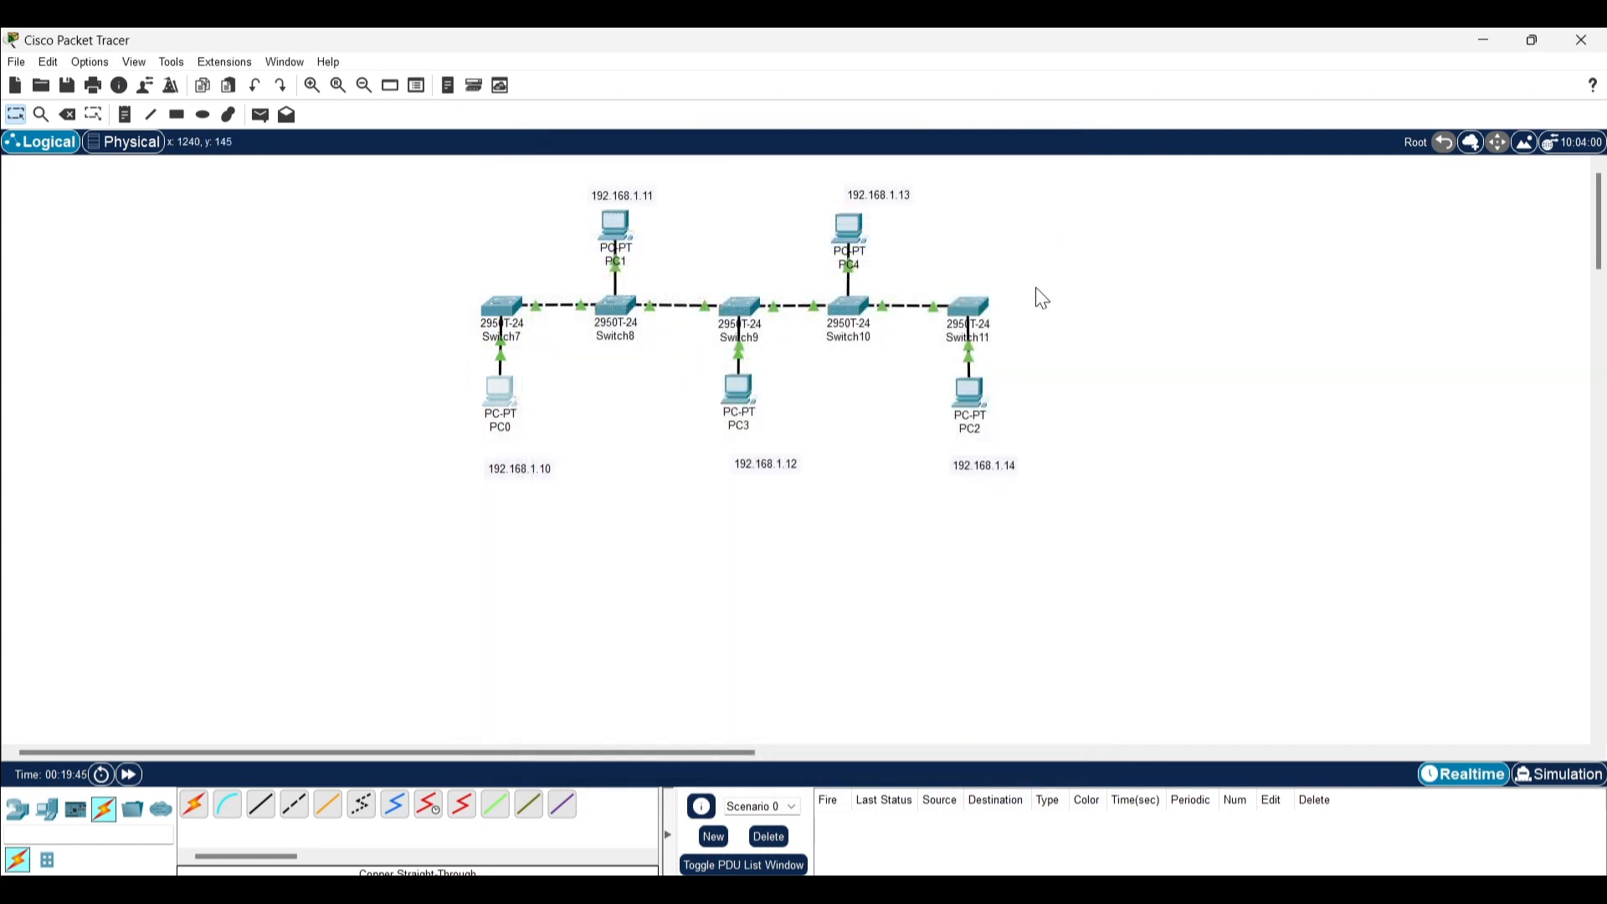